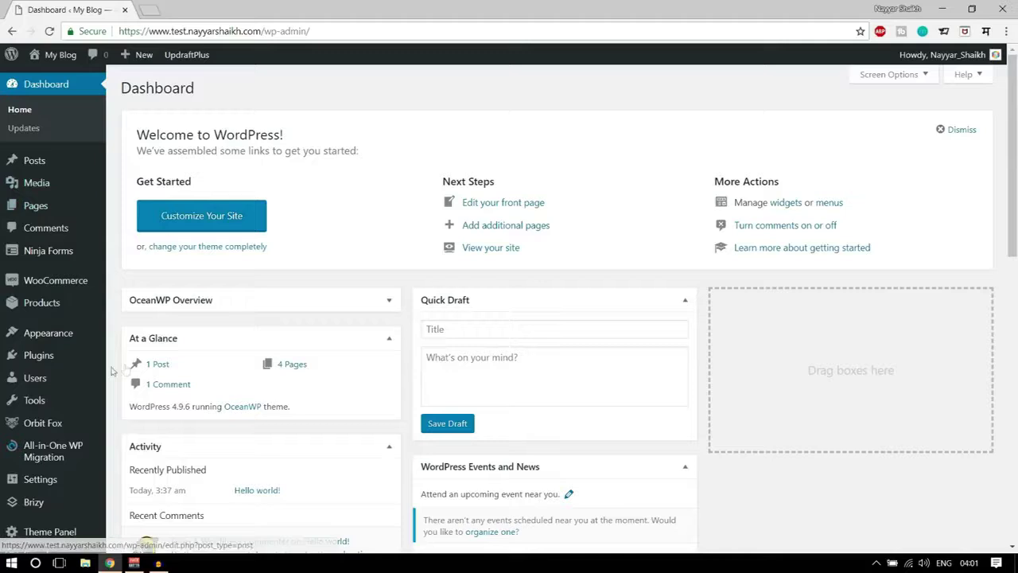
Search the plugin directory for "brizy" and check the active installations of Brizy – Page Builder
mouse_move(48, 357)
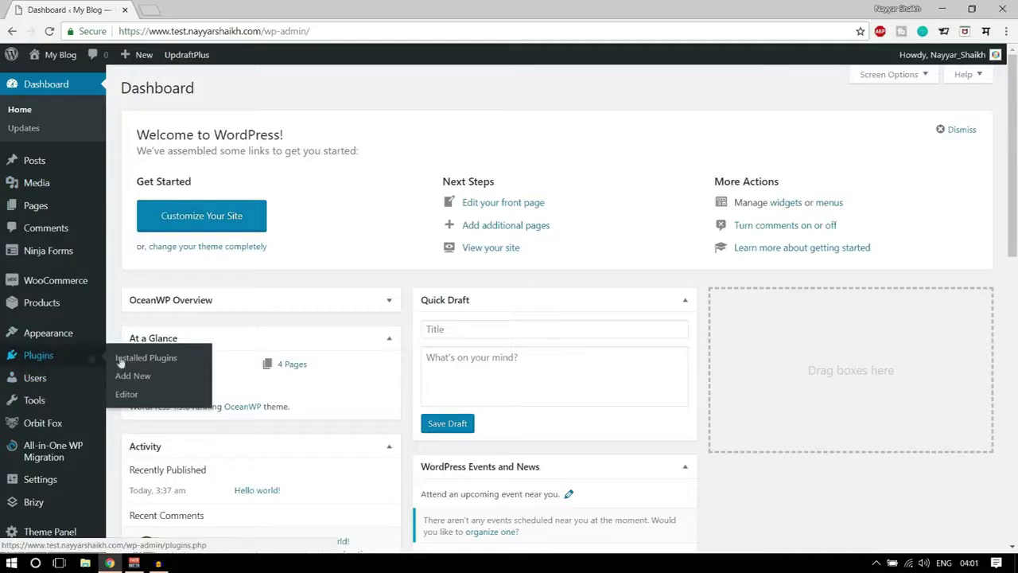
click(124, 378)
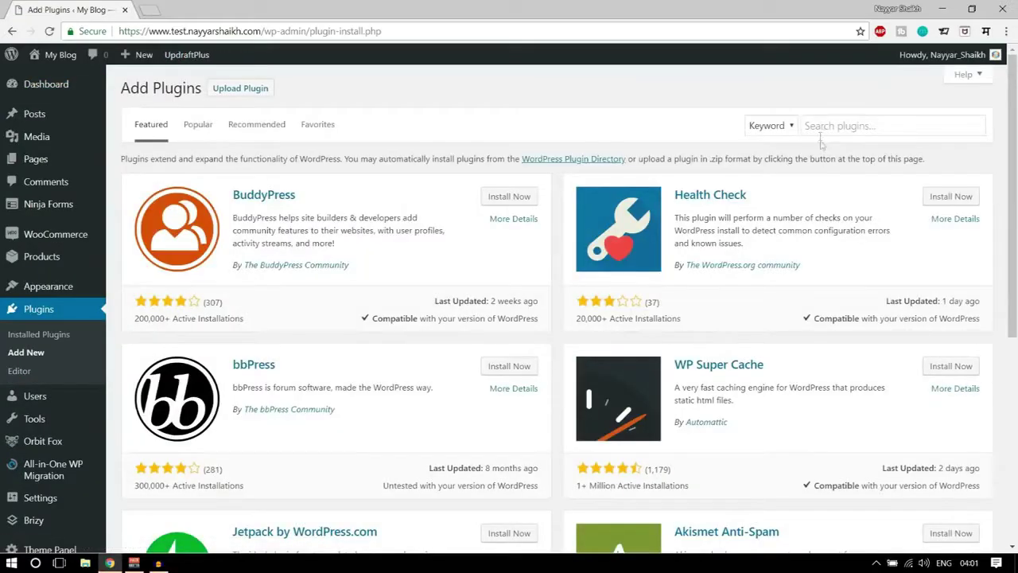
click(825, 131)
text(brizy)
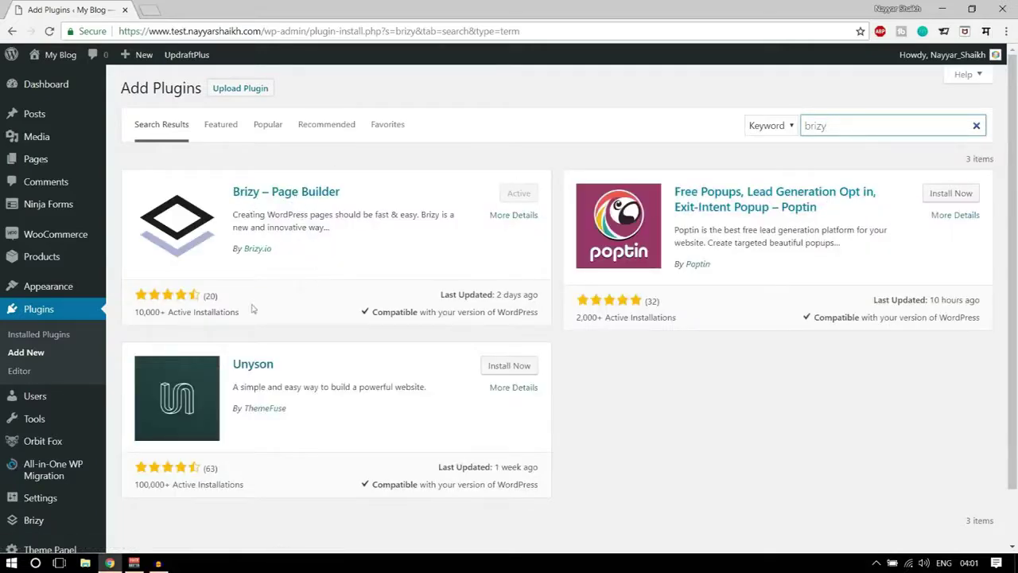
drag(135, 311, 165, 312)
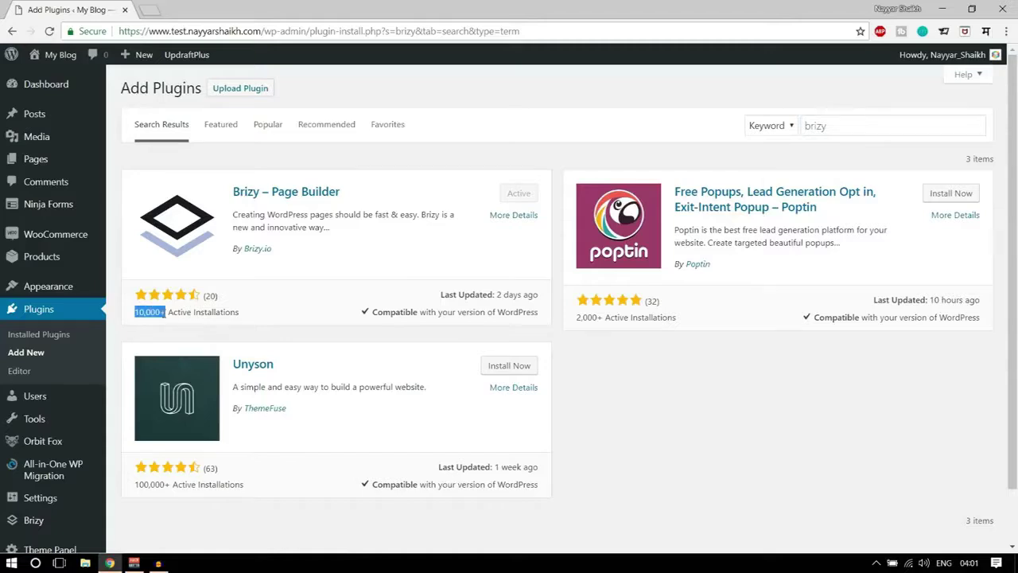
click(256, 312)
Create a new WordPress page titled "Brizy"
click(31, 163)
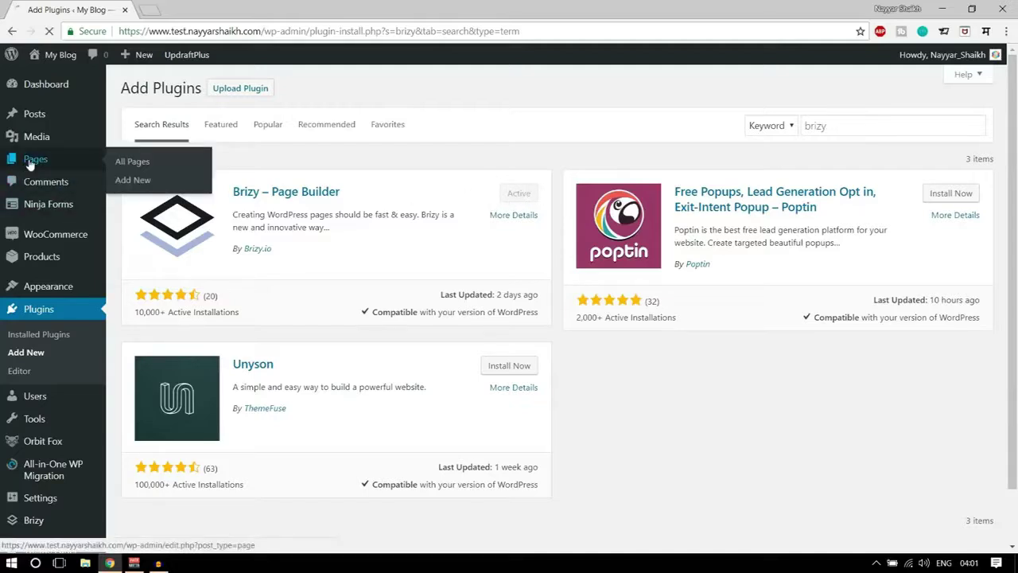
click(205, 94)
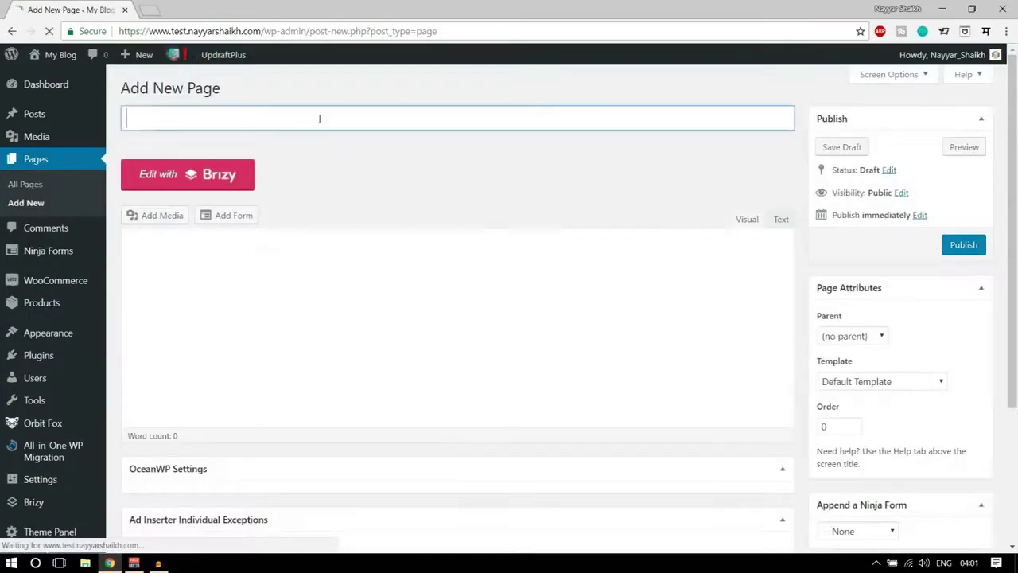
text(Brizy)
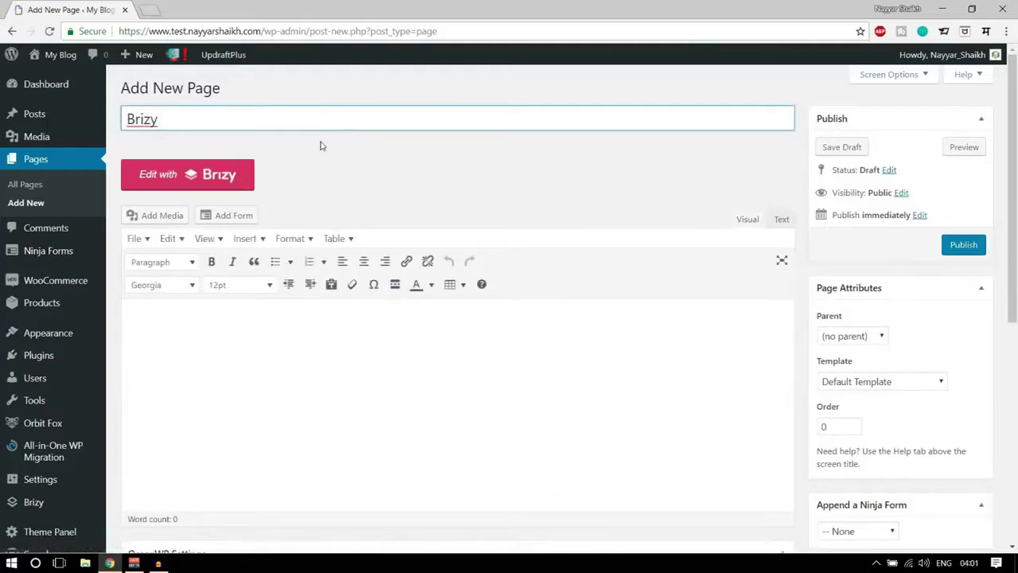
Assign the Landing Page template to the Brizy page and publish it
click(907, 388)
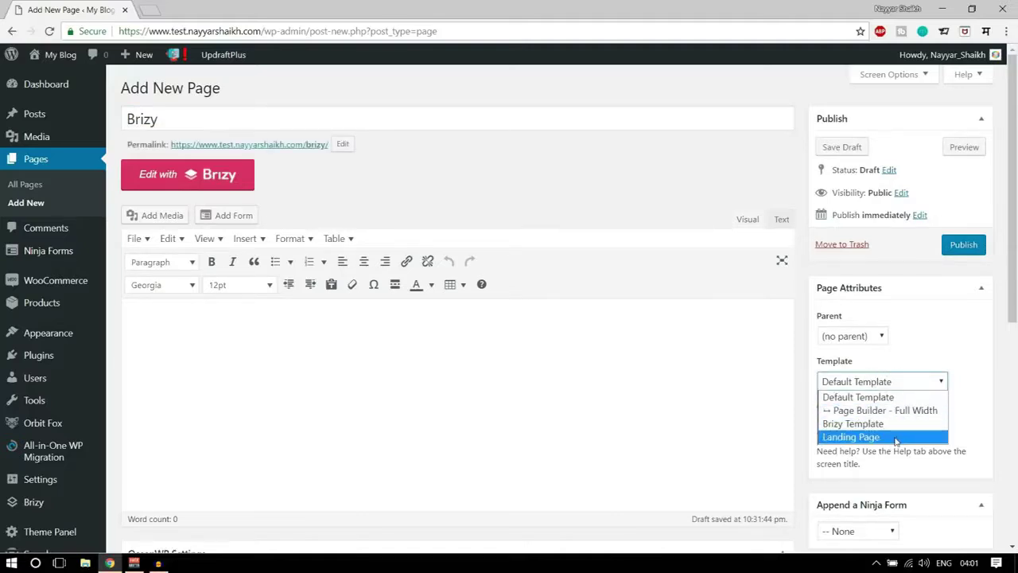
click(892, 439)
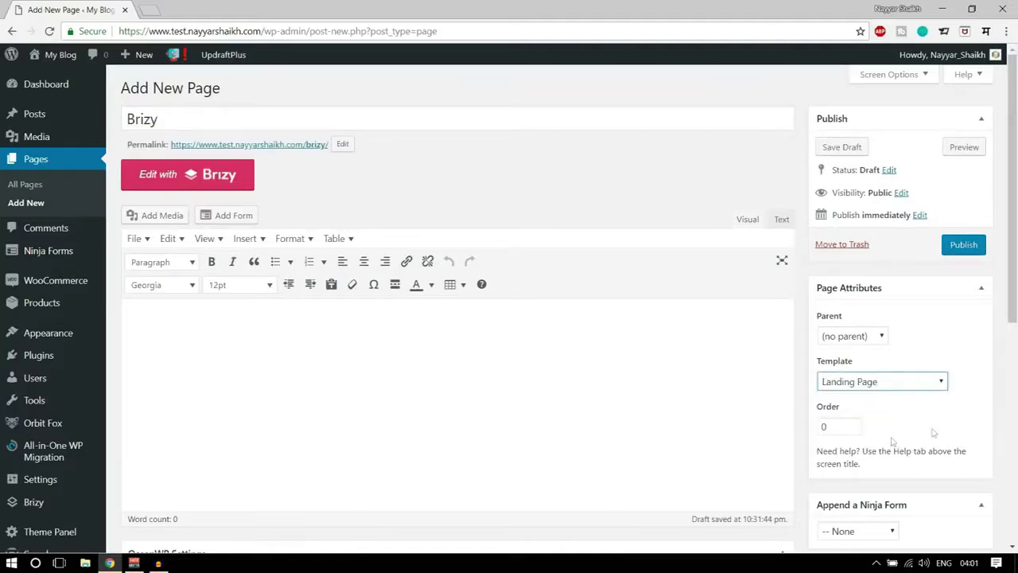
click(962, 245)
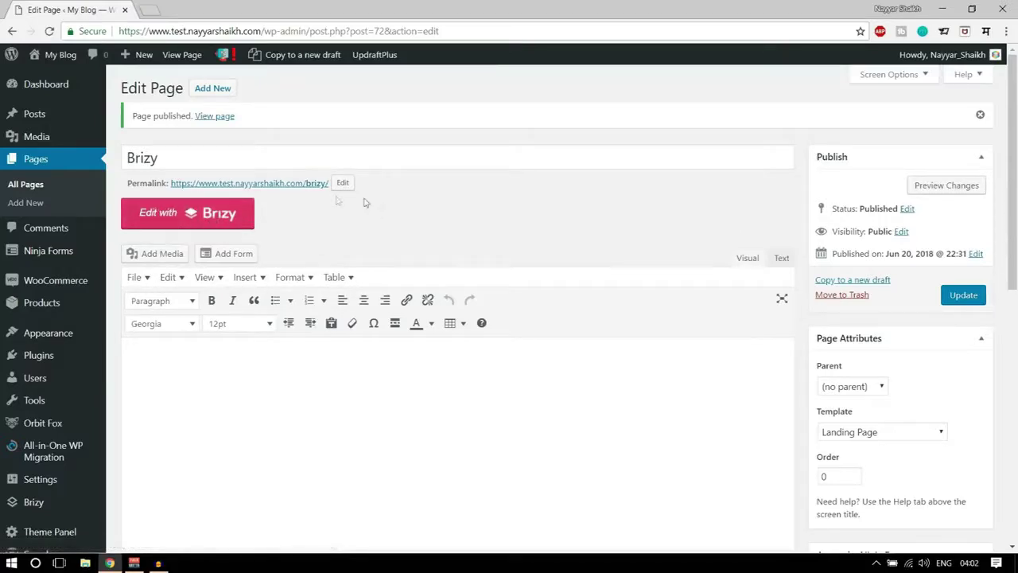
Open the page in the Brizy editor and look through all the elements available for adding
click(199, 221)
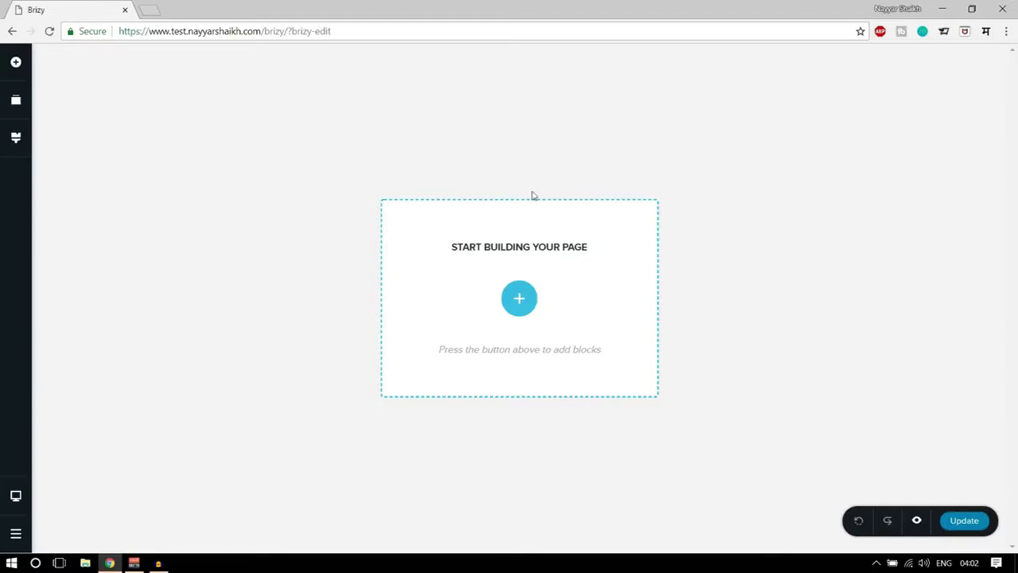
click(11, 69)
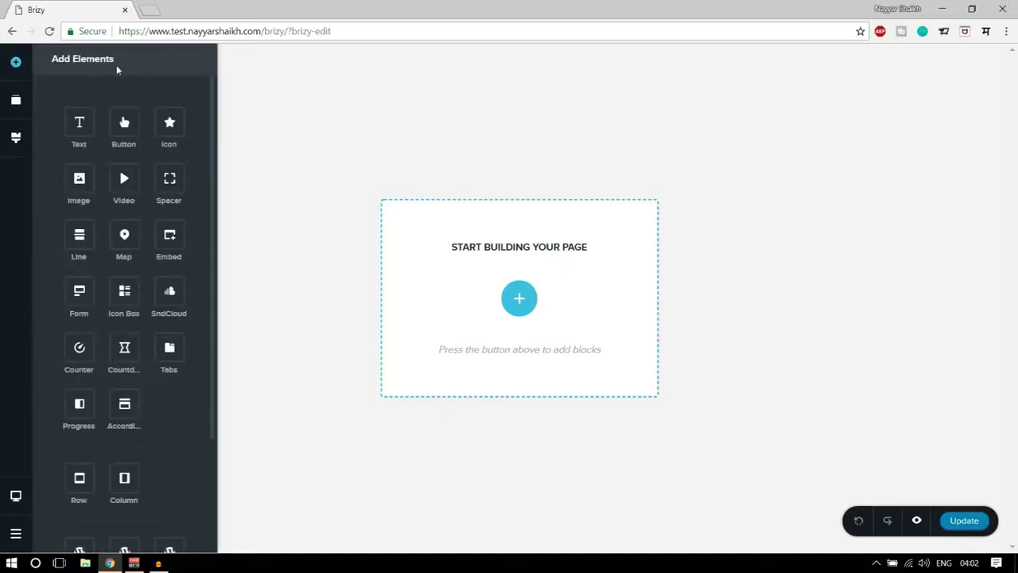
scroll(145, 234, down, 3)
scroll(171, 319, up, 3)
scroll(159, 278, down, 3)
scroll(158, 274, up, 3)
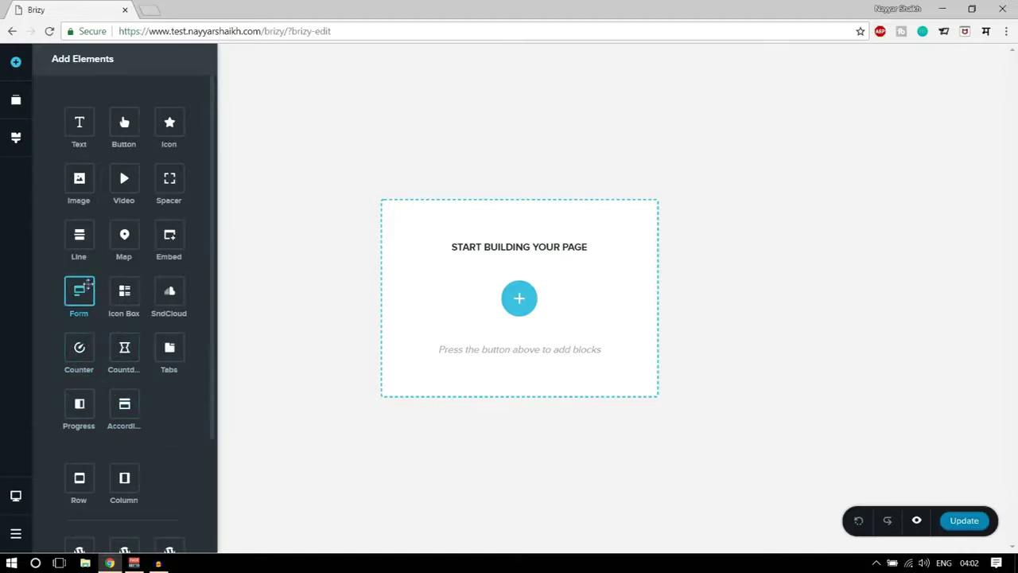
scroll(124, 330, down, 2)
scroll(153, 401, up, 2)
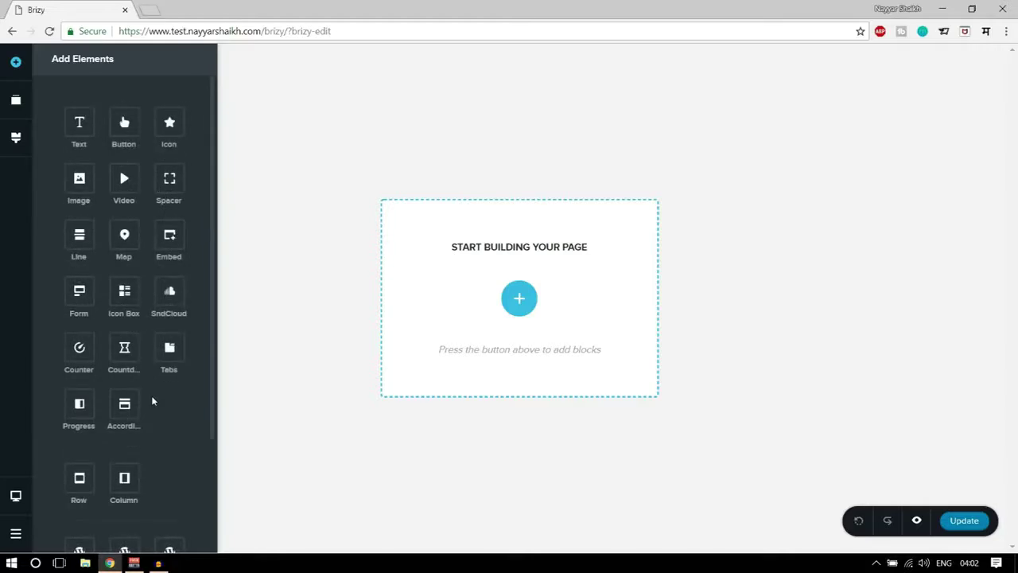
scroll(153, 400, down, 2)
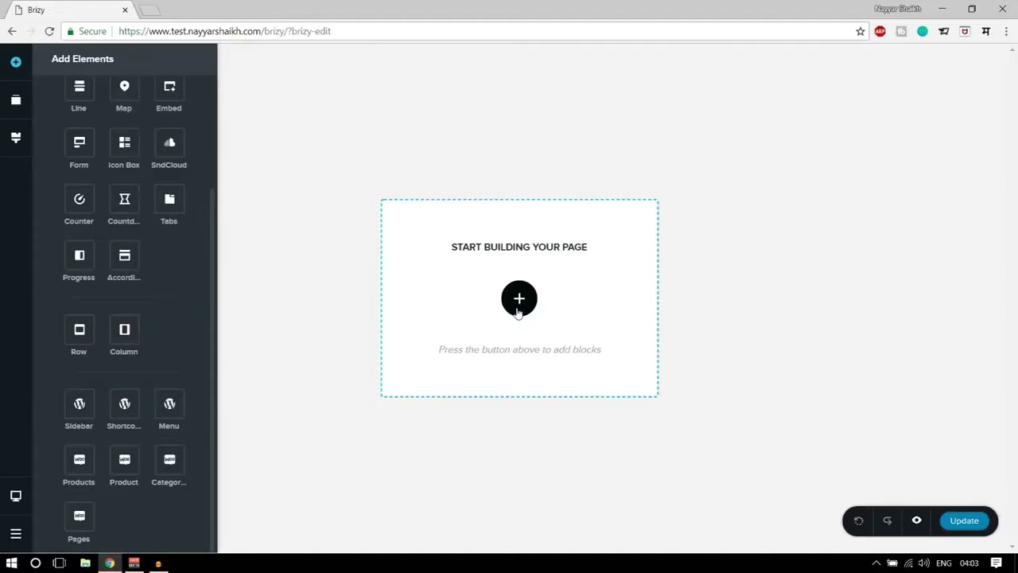
scroll(190, 418, up, 2)
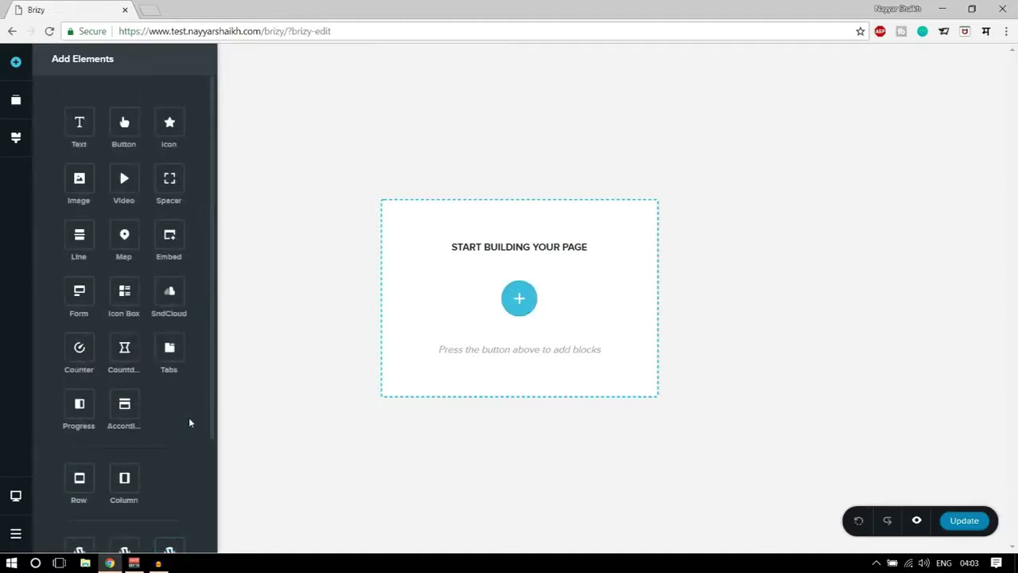
scroll(189, 422, down, 2)
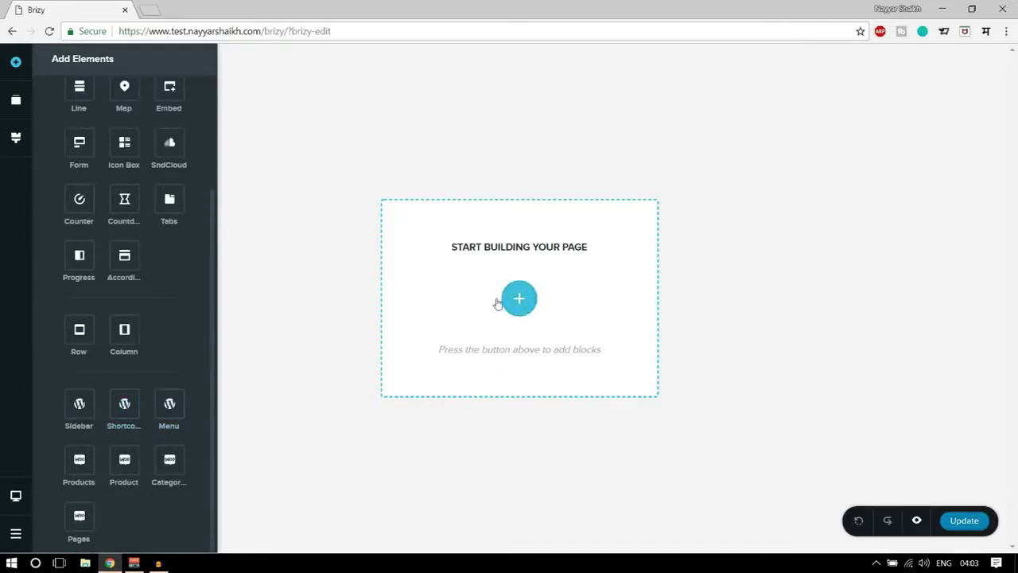
scroll(168, 288, up, 2)
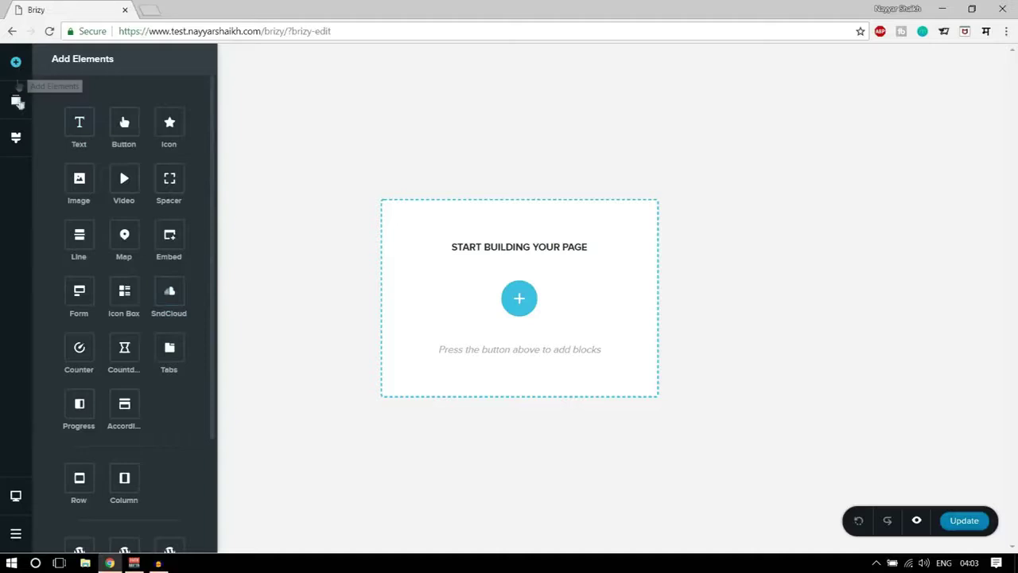
Inspect the area for reordering the page's blocks
click(17, 102)
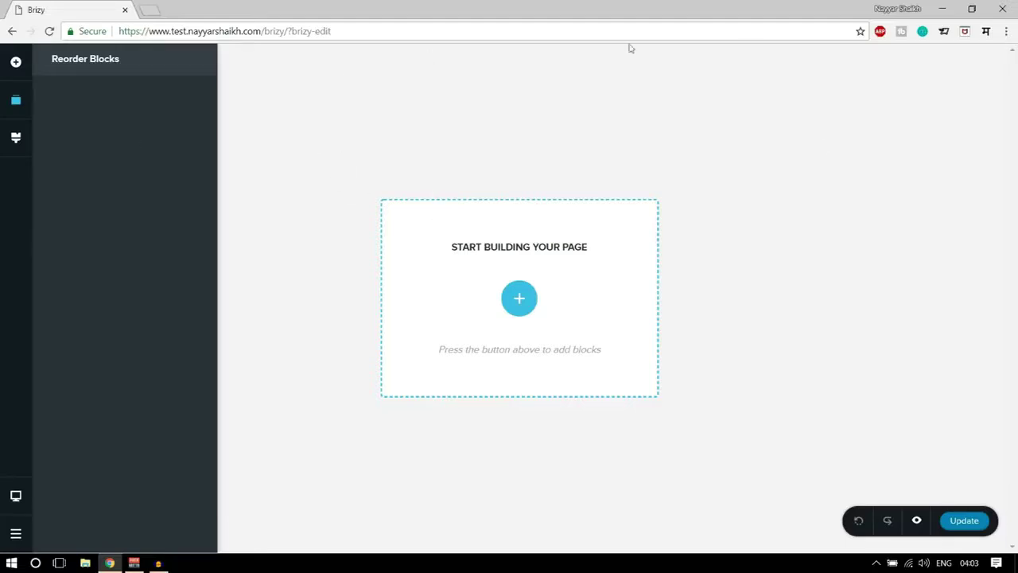
click(466, 123)
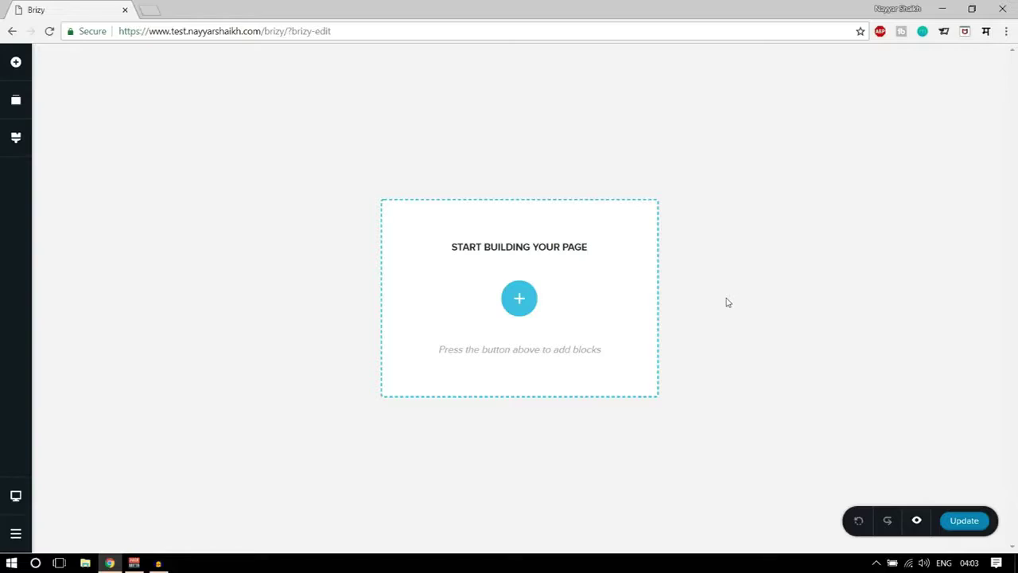
click(18, 100)
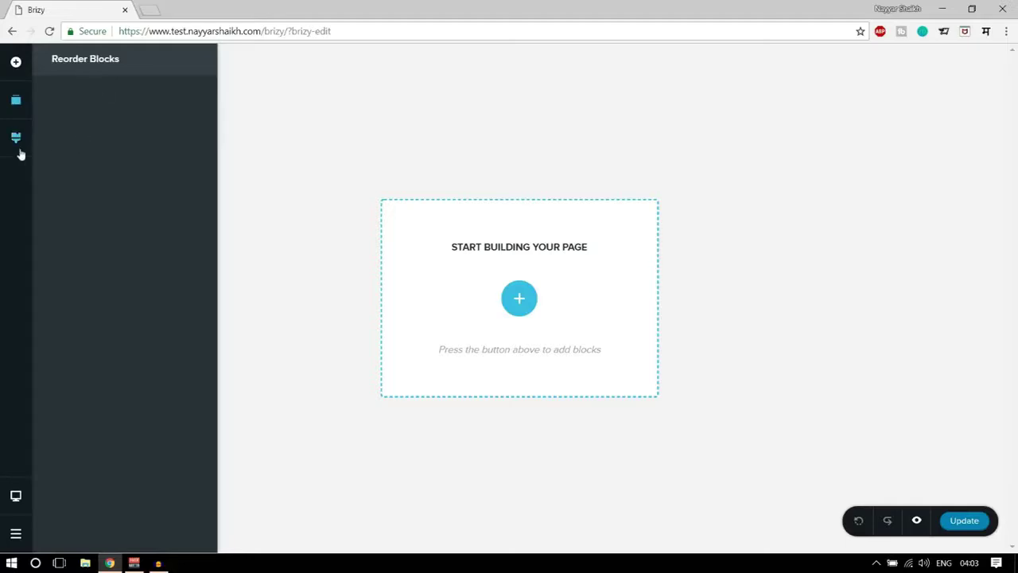
Examine the global styling options, including the colour palette, Google Font entry and predefined text styles
click(16, 145)
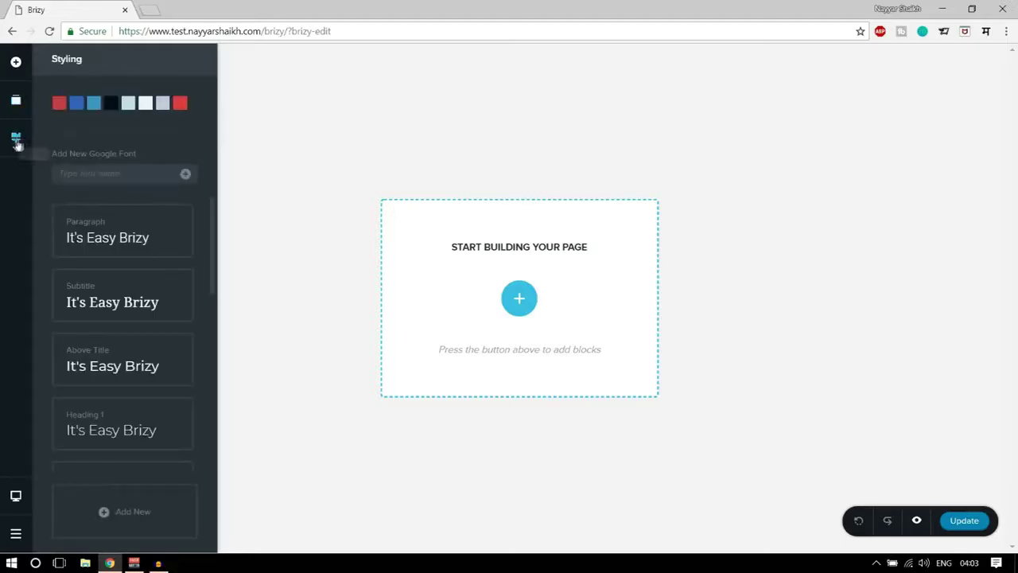
scroll(180, 293, down, 3)
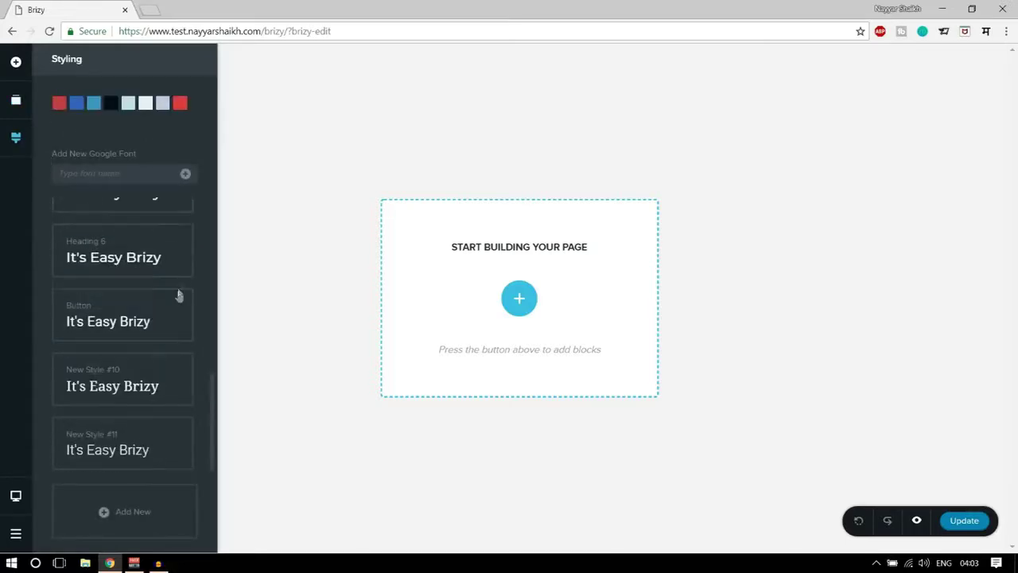
scroll(179, 294, up, 3)
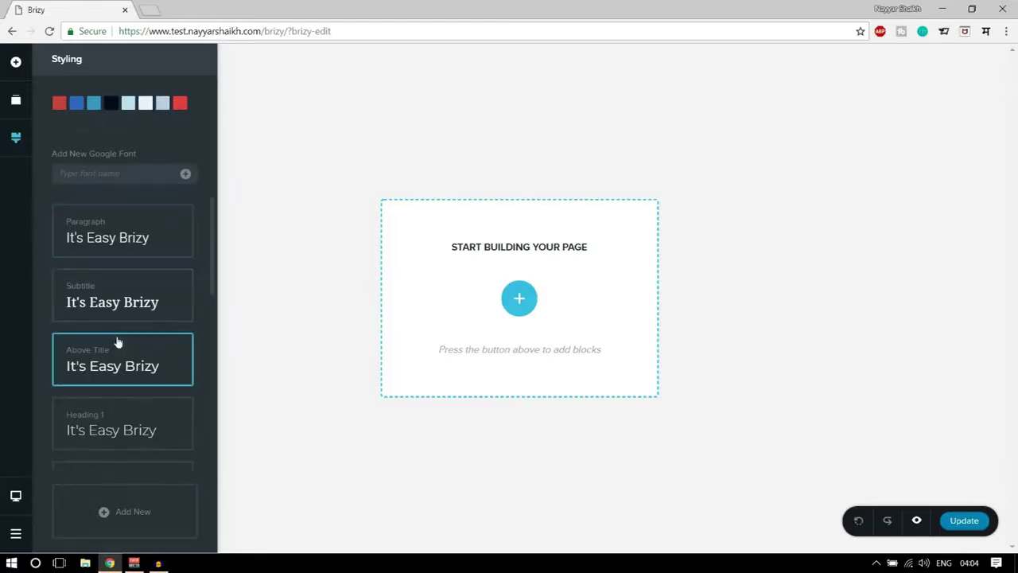
scroll(119, 346, down, 6)
scroll(156, 382, up, 6)
scroll(159, 358, down, 4)
scroll(191, 243, up, 4)
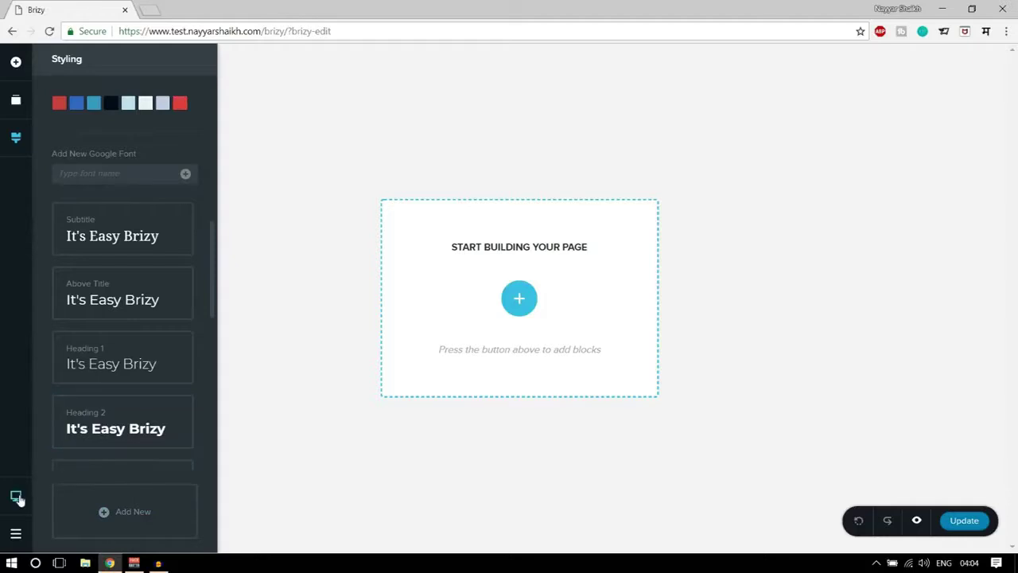
Preview the empty page in Mobile view and return to Desktop view
click(17, 499)
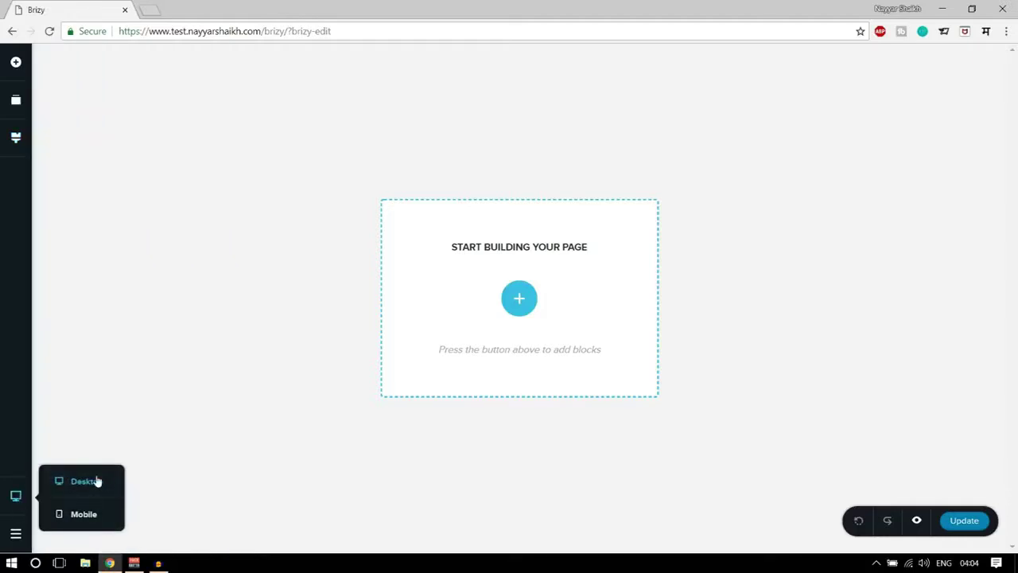
click(87, 516)
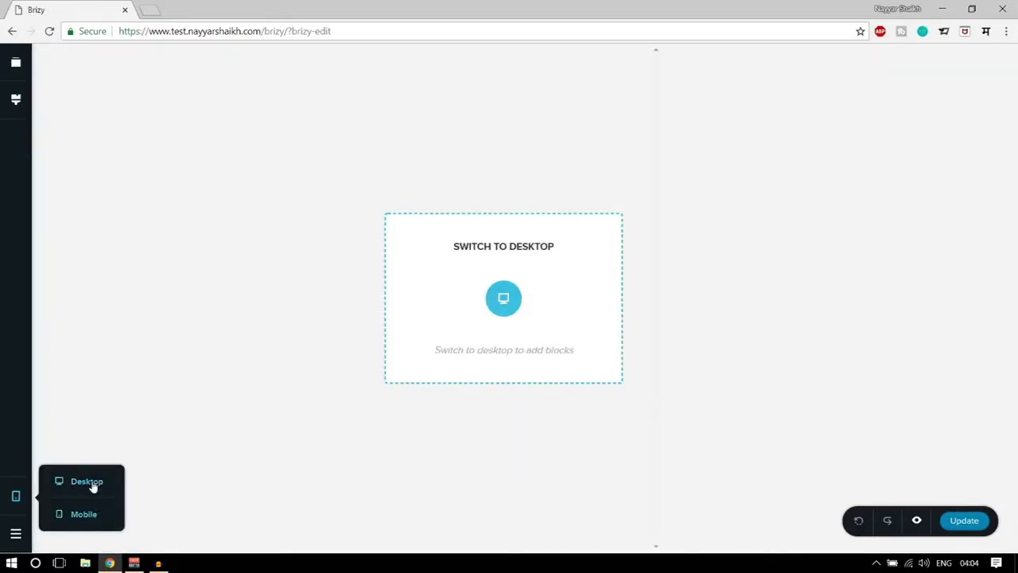
click(89, 482)
Review the editor's page template setting and close the options without changing it
click(15, 536)
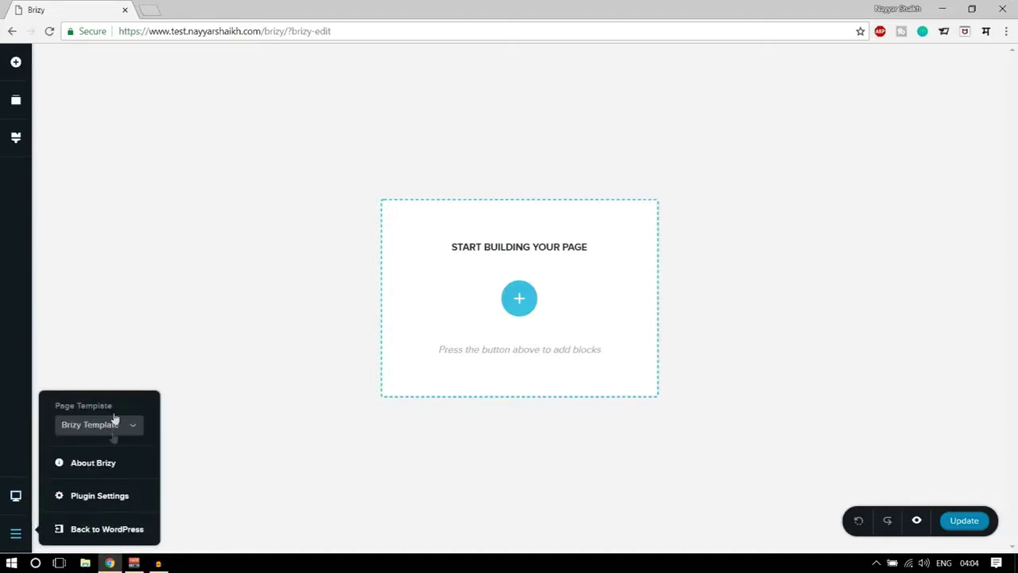
click(115, 425)
click(132, 423)
click(944, 435)
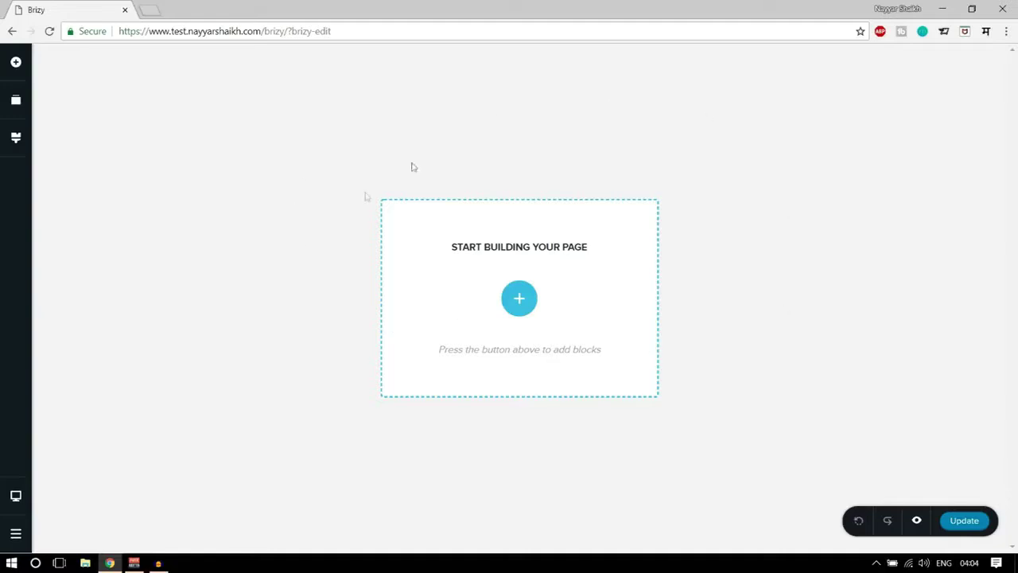
Open the block library, browse the light blocks and filter them by the Header category
click(518, 299)
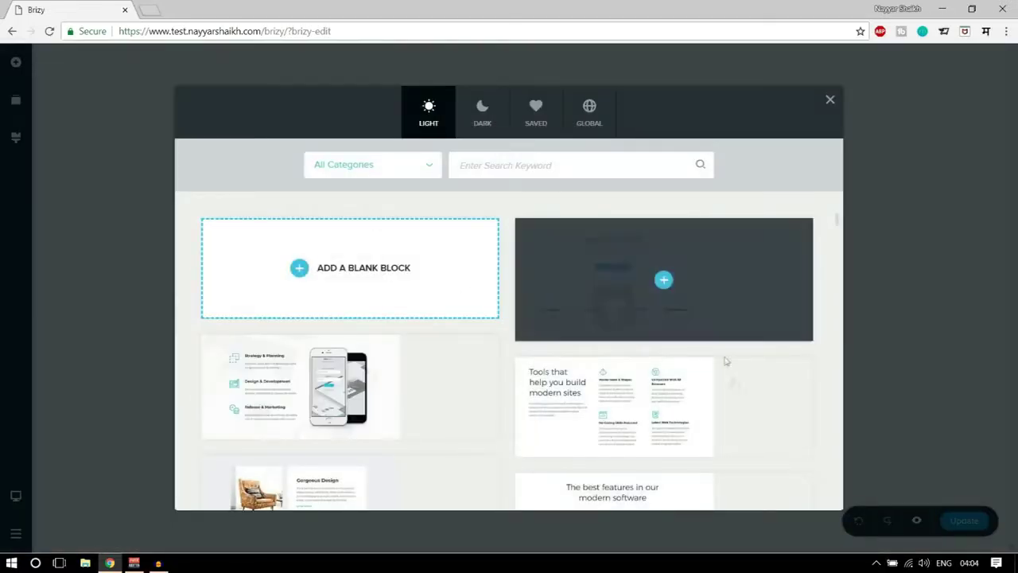
scroll(716, 350, down, 3)
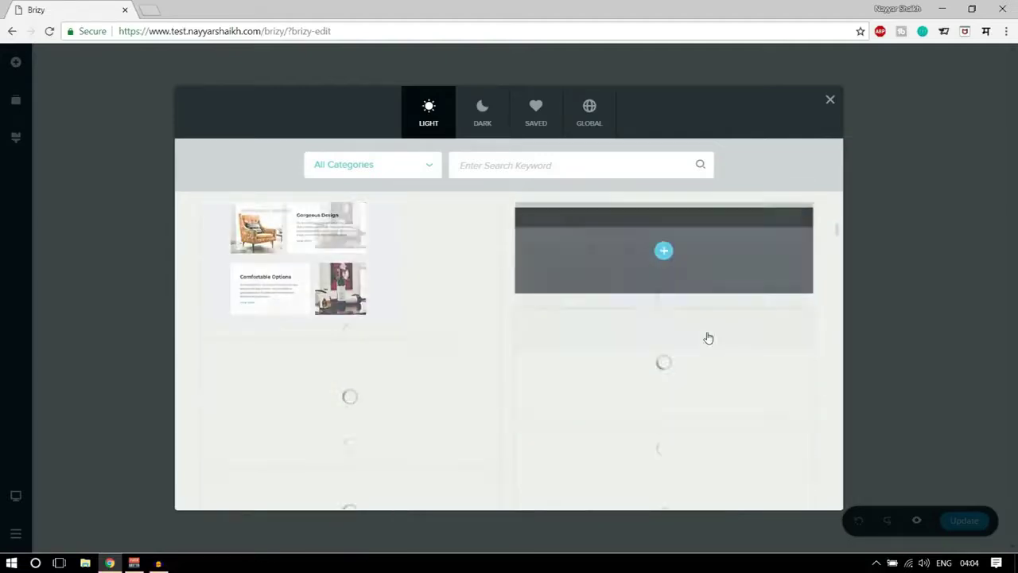
scroll(707, 344, up, 5)
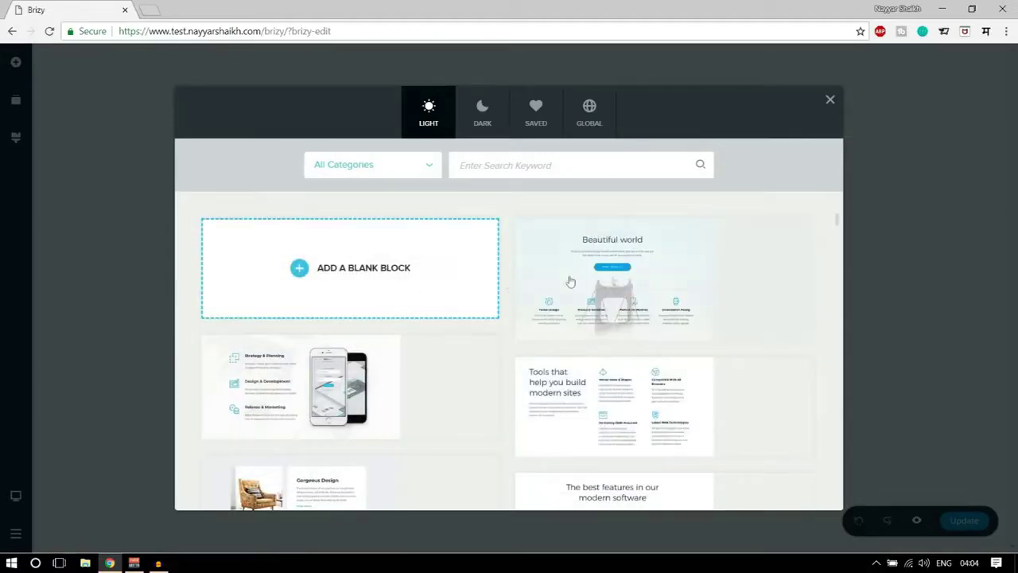
scroll(661, 318, down, 5)
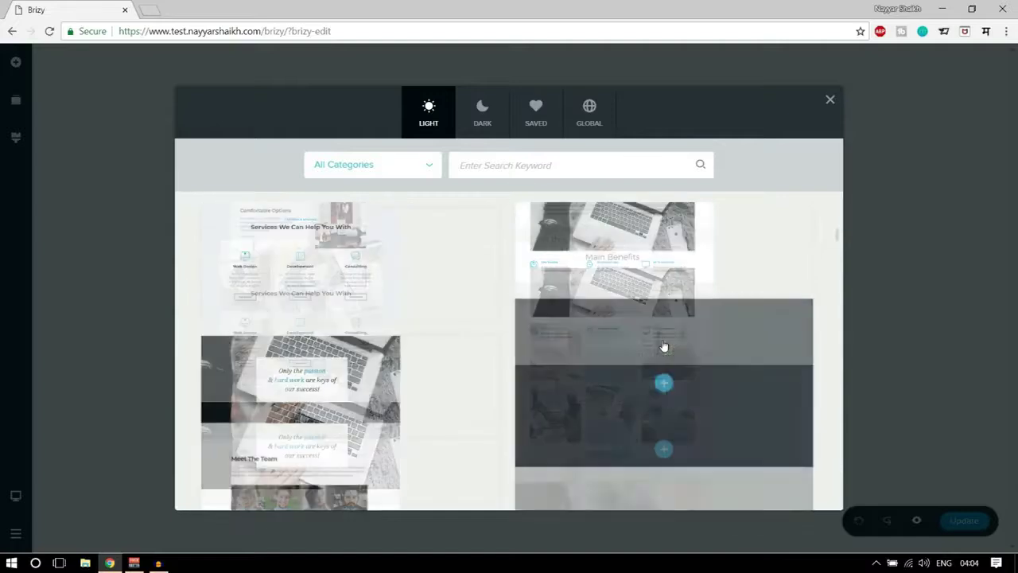
scroll(664, 346, up, 3)
click(359, 168)
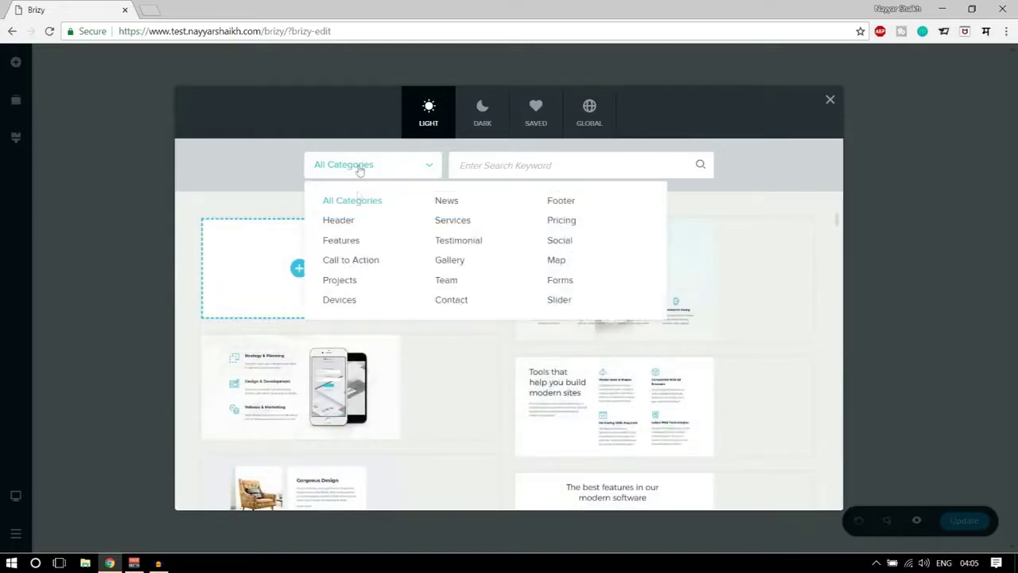
click(375, 223)
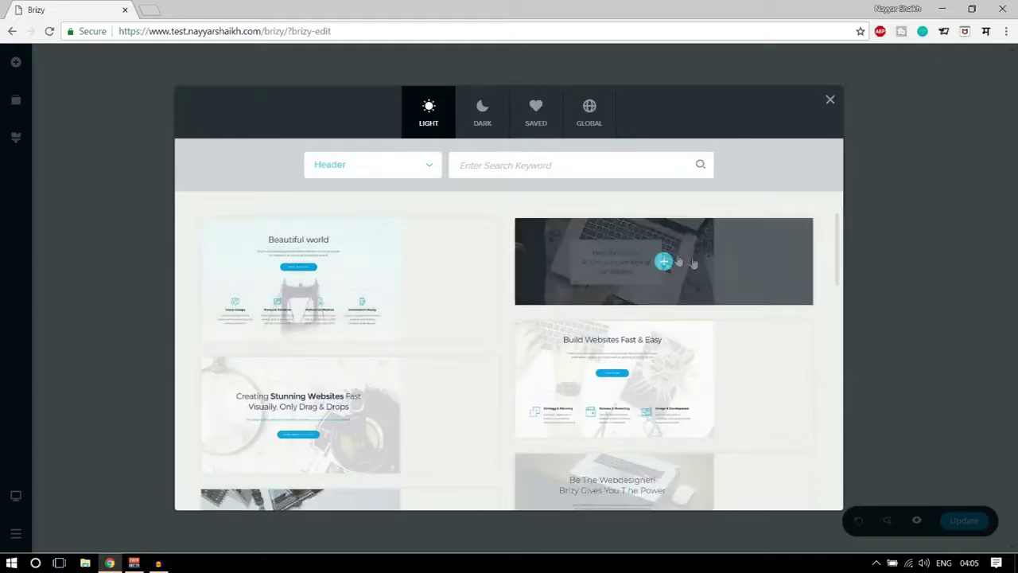
Browse the Header blocks in the library, comparing the Light and Dark versions of the designs
scroll(772, 306, down, 5)
scroll(772, 306, up, 5)
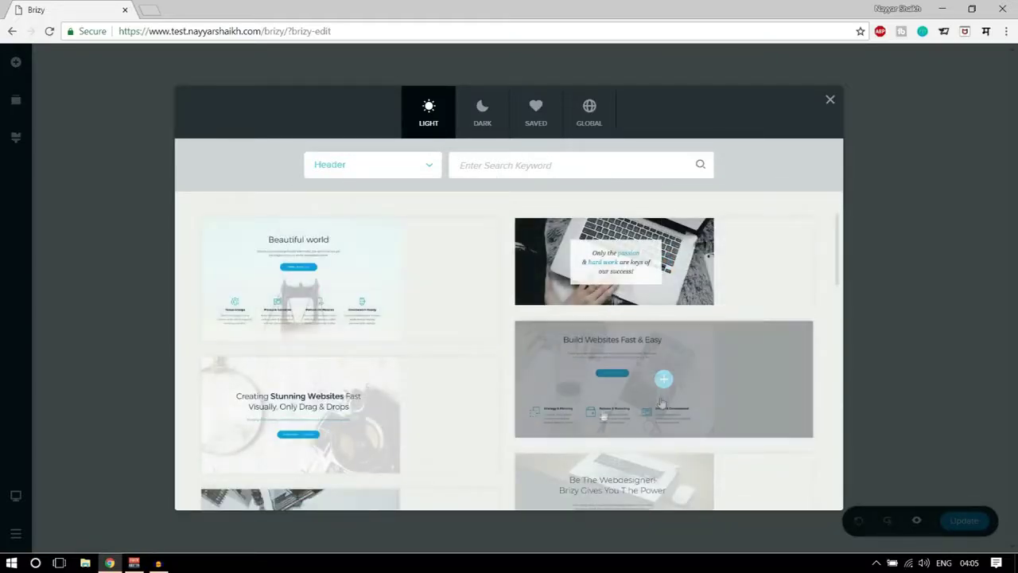
scroll(472, 374, down, 3)
scroll(473, 375, up, 3)
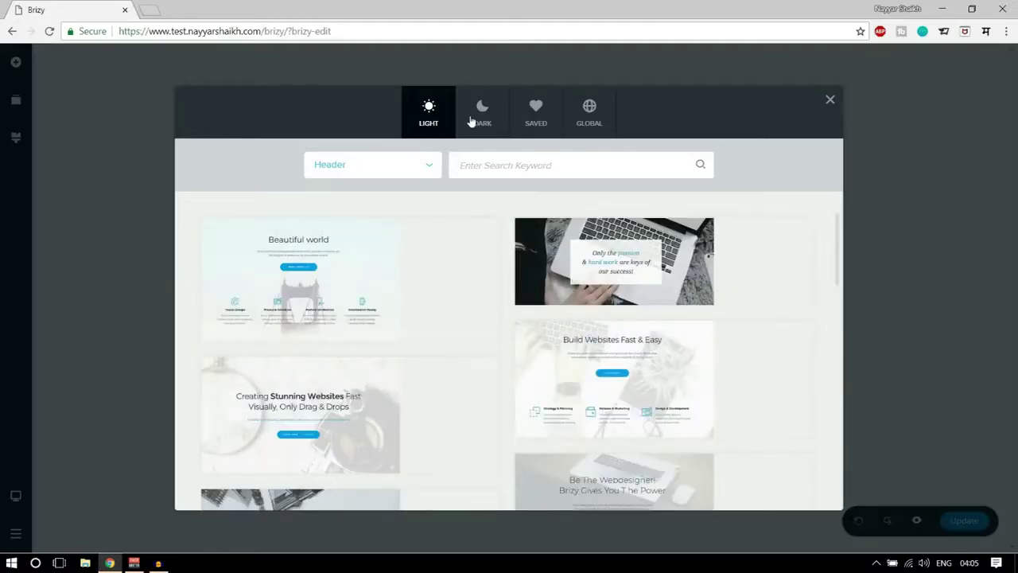
click(475, 117)
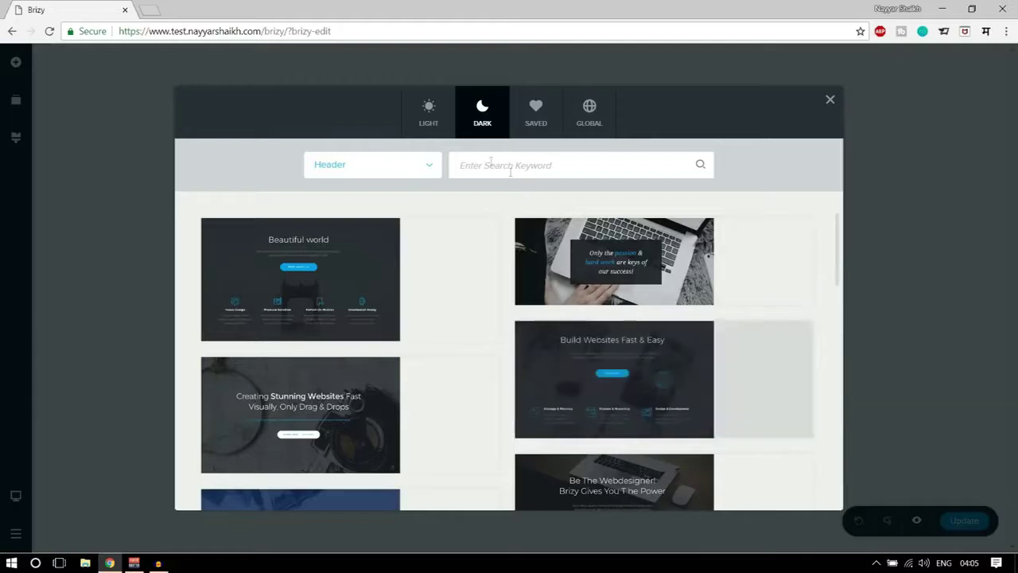
click(434, 117)
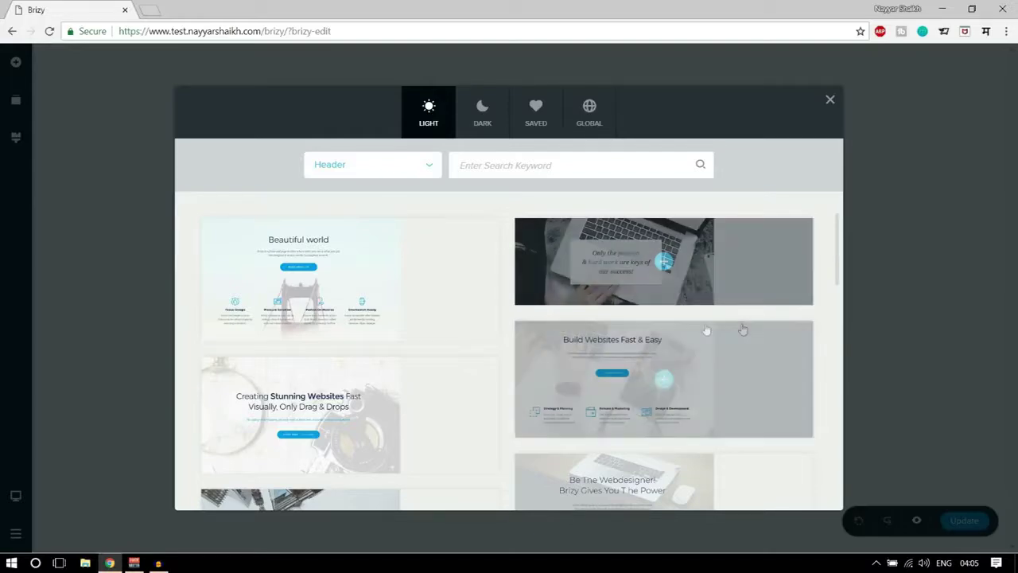
scroll(437, 373, down, 2)
scroll(439, 391, up, 2)
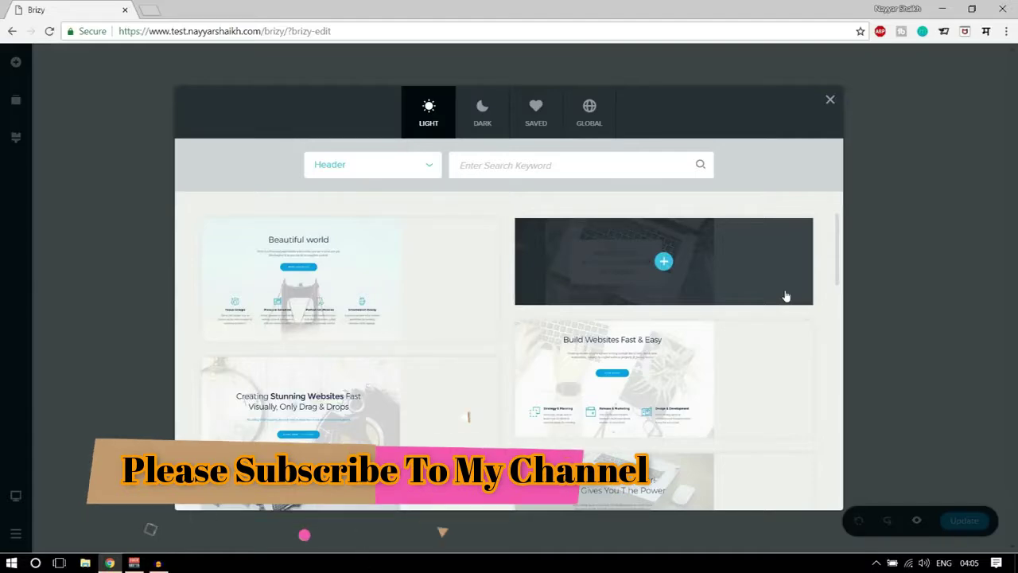
scroll(689, 295, down, 5)
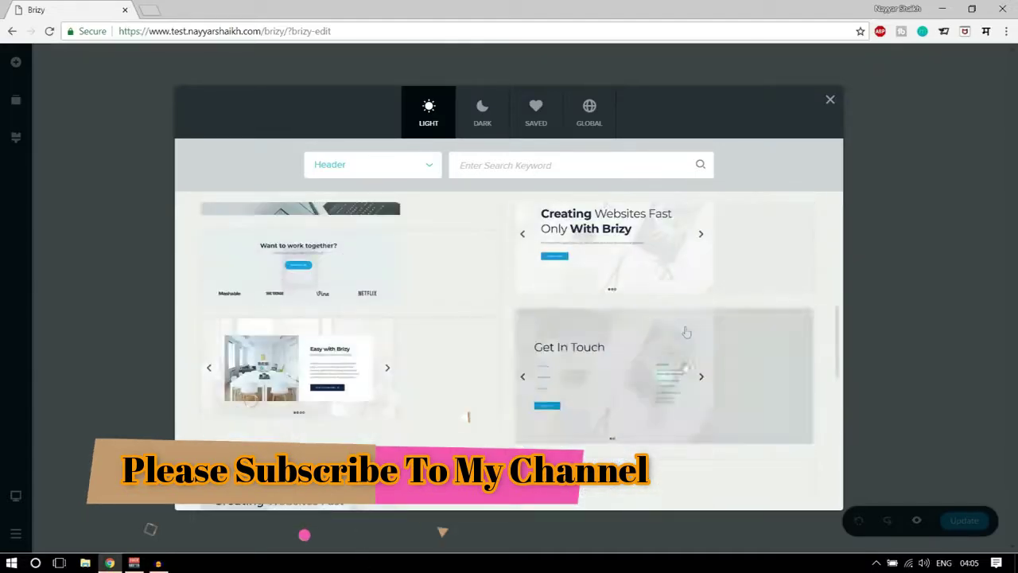
scroll(576, 411, up, 5)
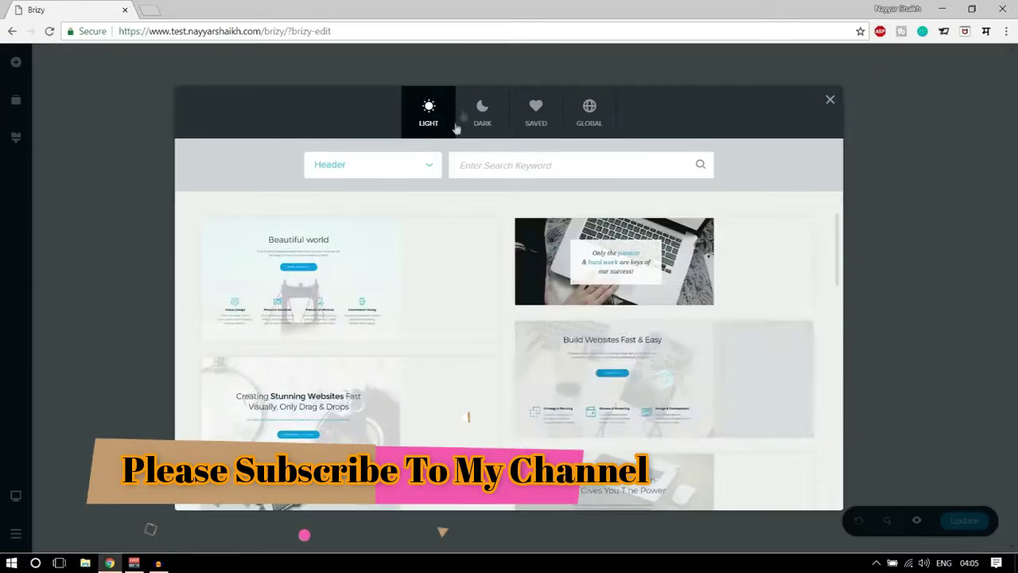
click(478, 116)
scroll(785, 379, down, 5)
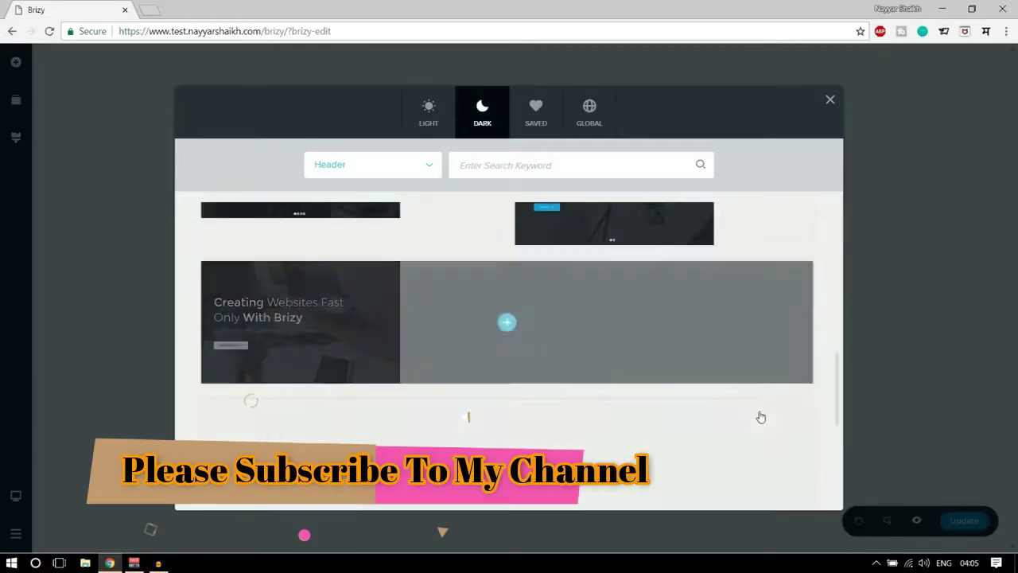
scroll(761, 416, up, 5)
click(420, 128)
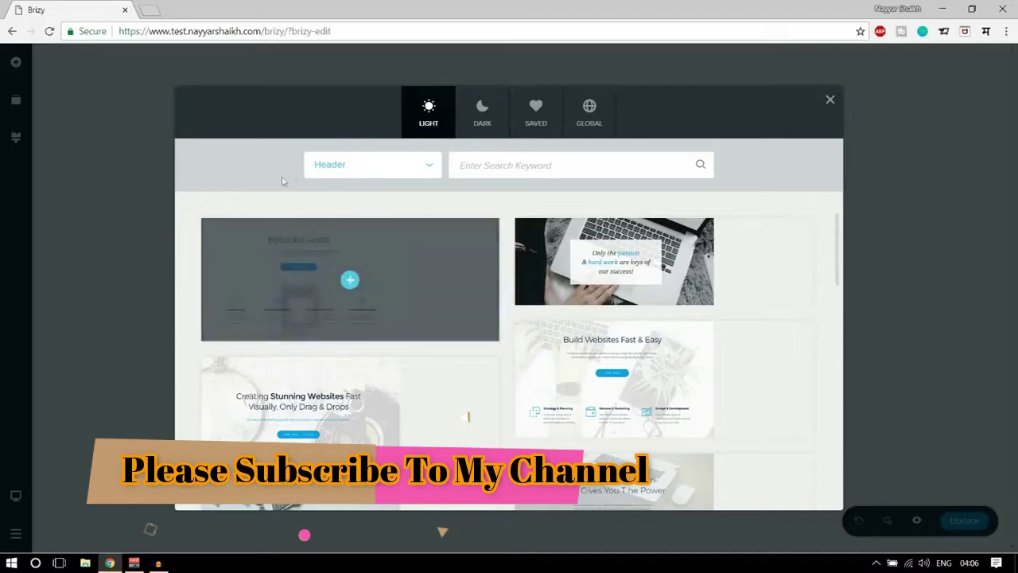
Add the light header block titled "Great Styling For Headers And Hero Images" to the page
scroll(732, 366, down, 3)
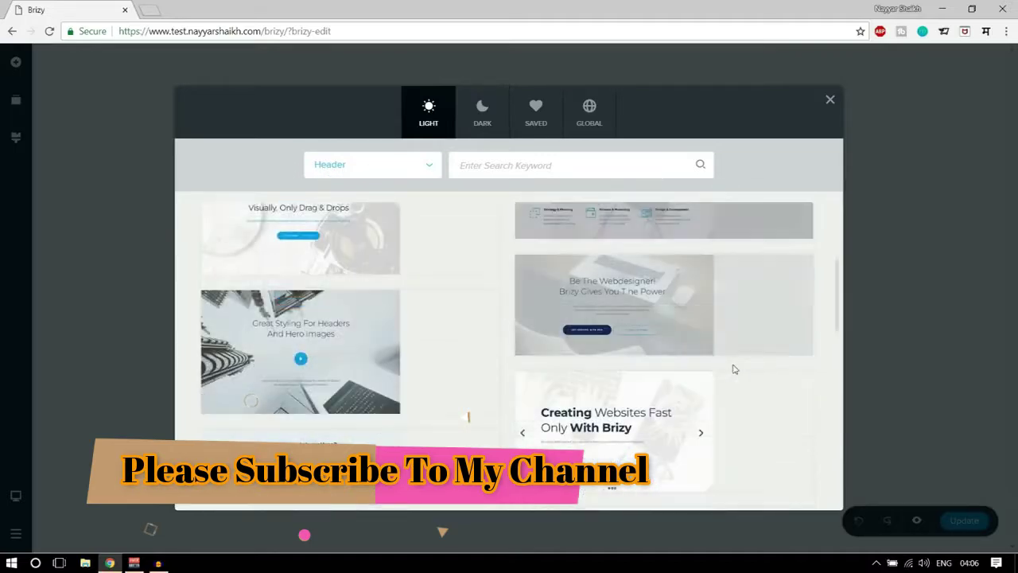
mouse_move(334, 362)
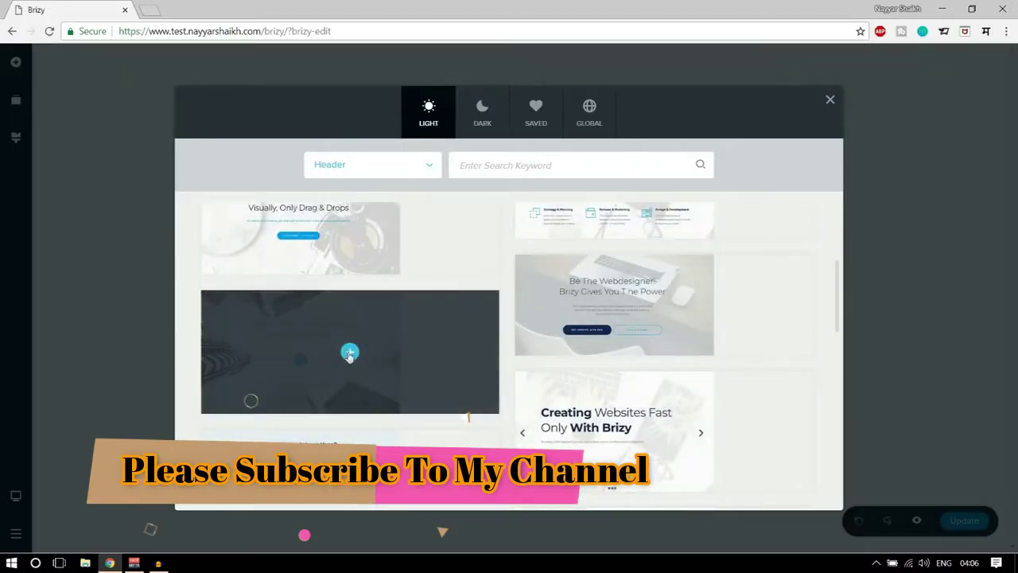
click(350, 354)
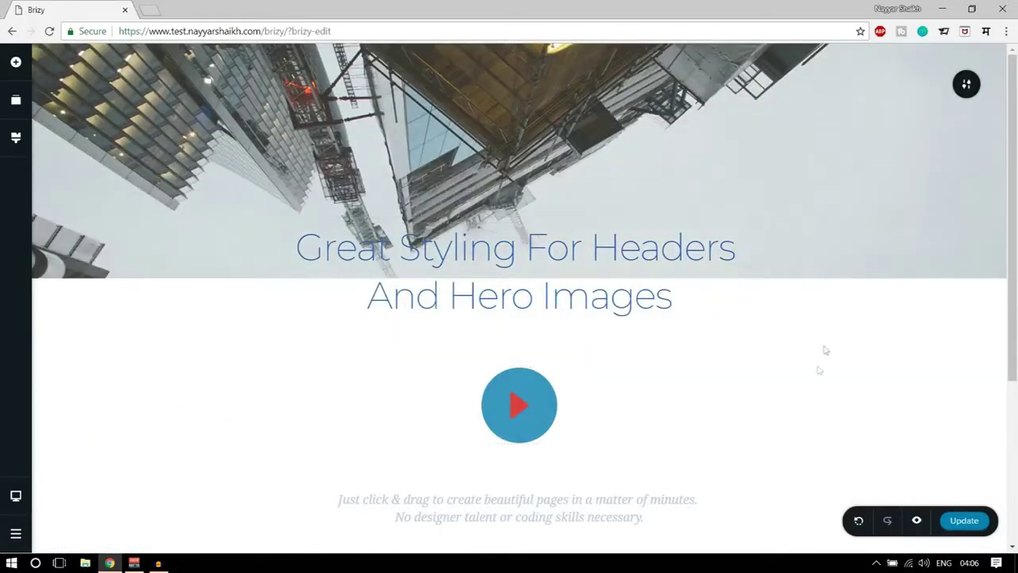
Look over the new header block and slightly reduce the spacing above its heading
scroll(819, 358, down, 3)
scroll(814, 373, up, 3)
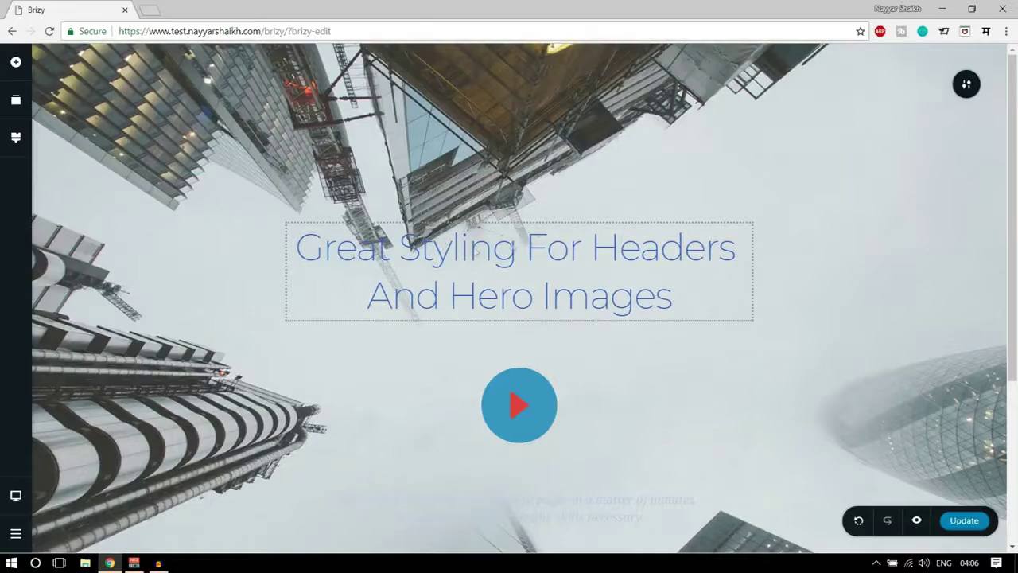
scroll(518, 287, down, 3)
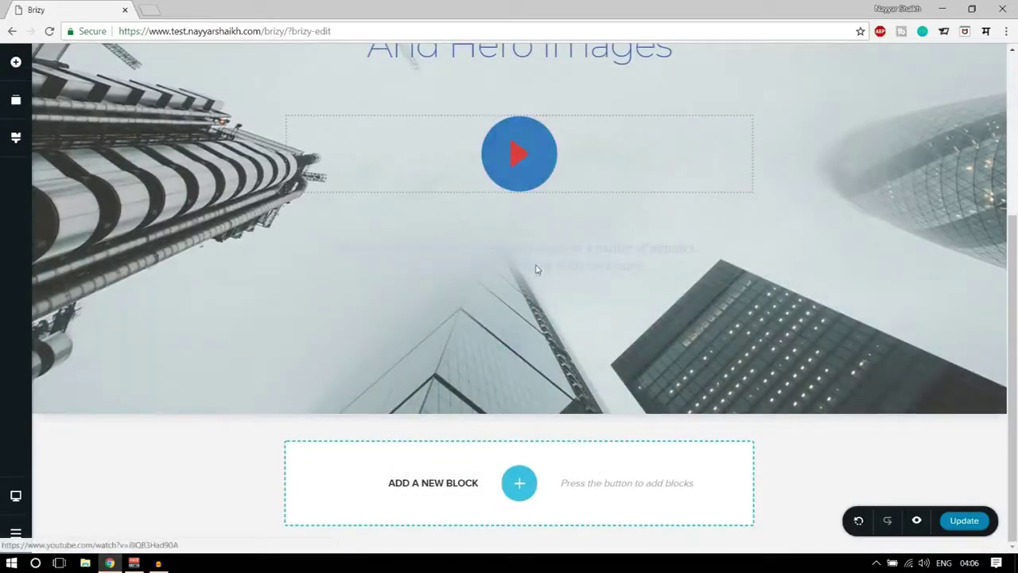
scroll(641, 319, up, 3)
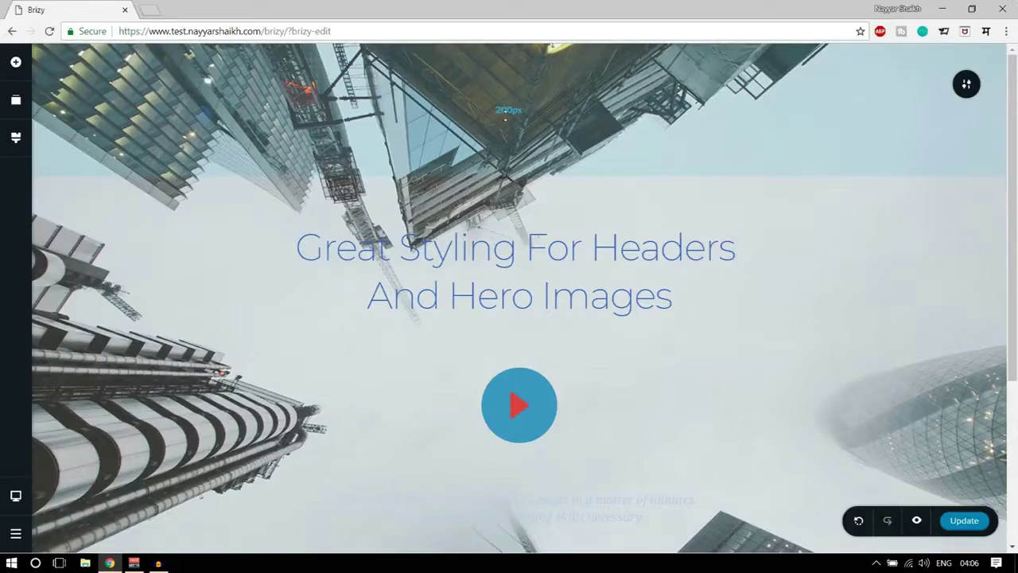
drag(515, 107, 586, 80)
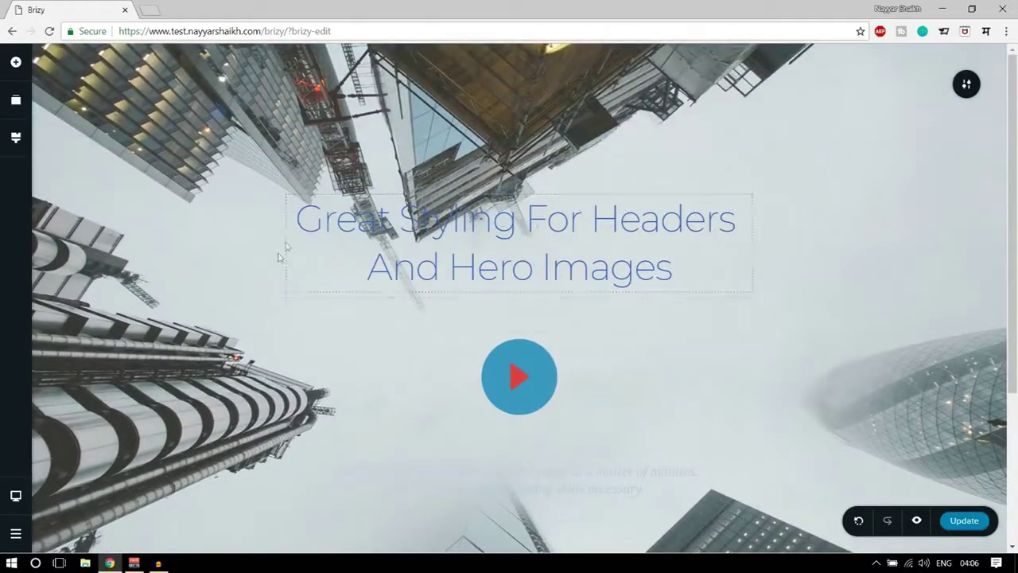
Try the red palette colour on the header block's heading text
click(441, 226)
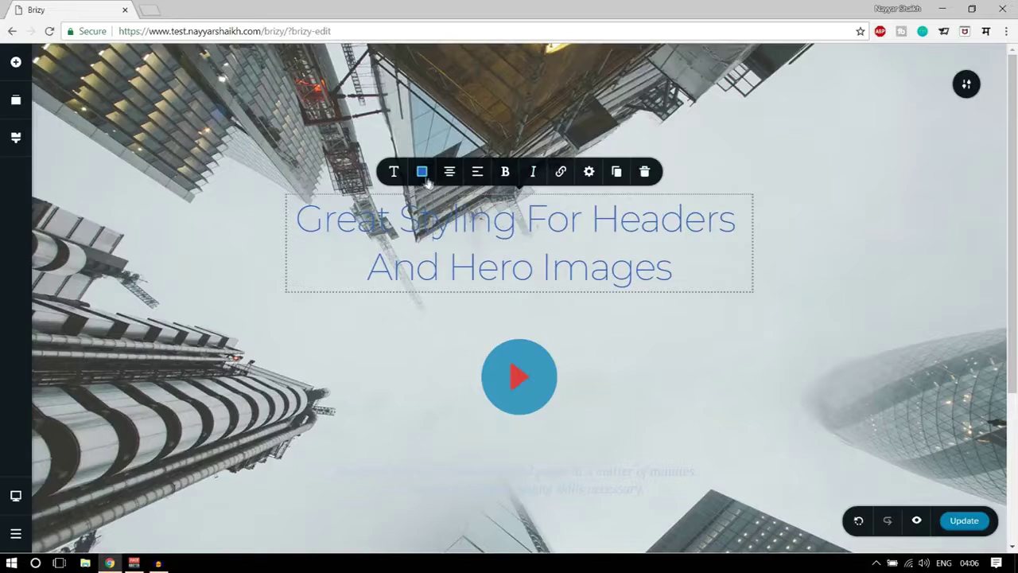
click(422, 174)
click(456, 320)
click(562, 274)
Change the heading text colour to the near-black palette swatch
click(423, 173)
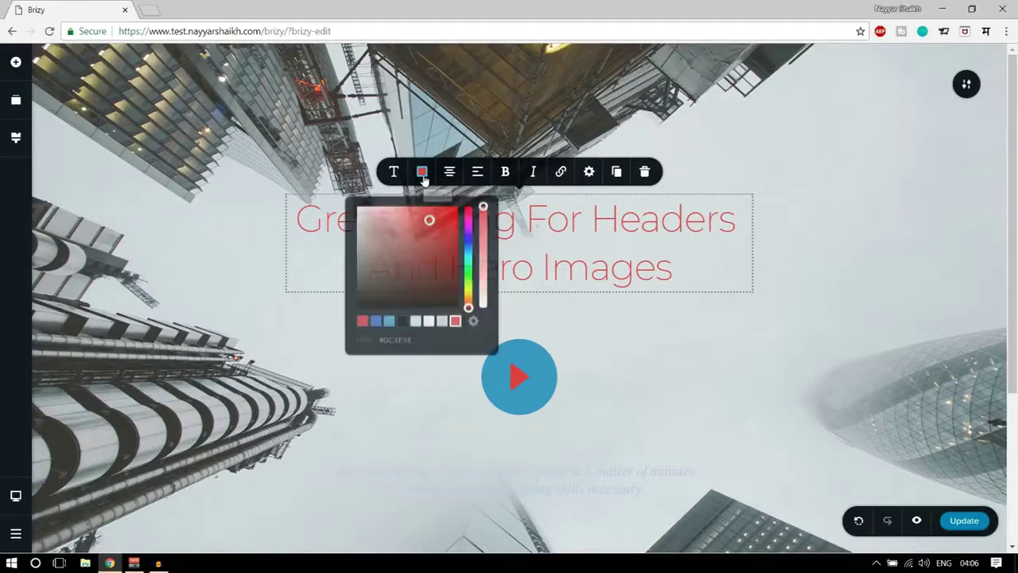
click(401, 323)
click(781, 272)
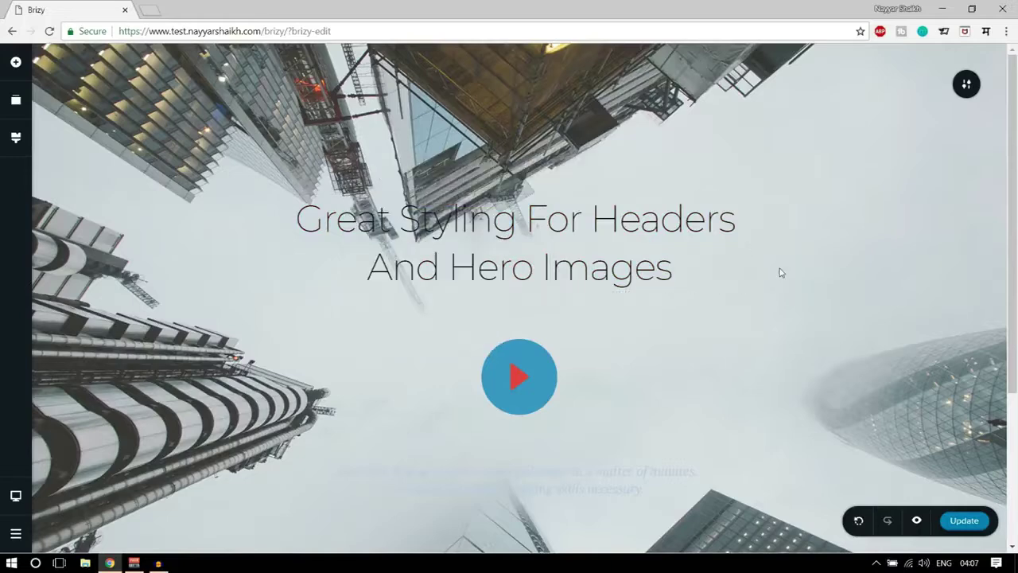
Change the heading's font to Playfair Display
click(456, 226)
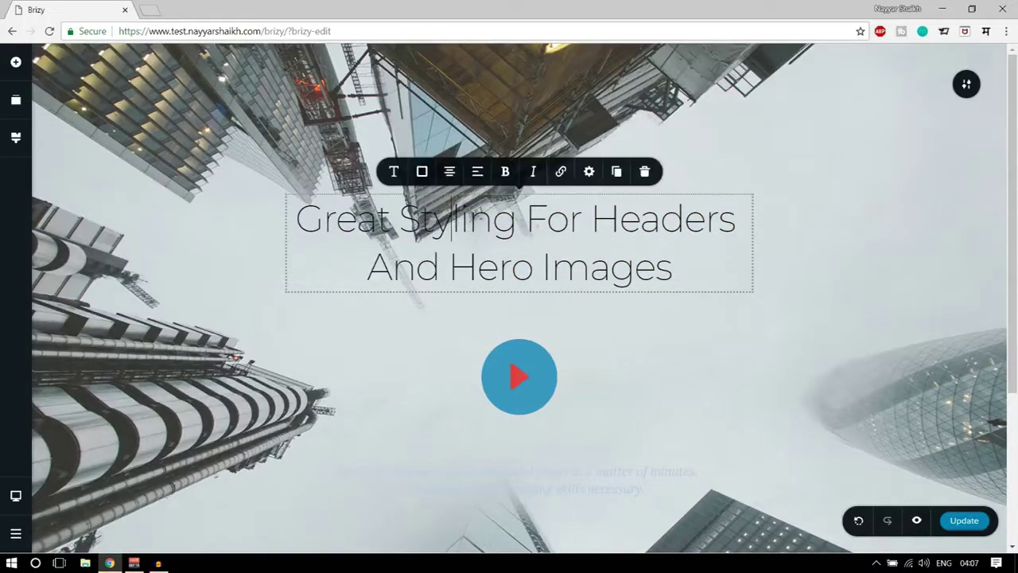
click(394, 172)
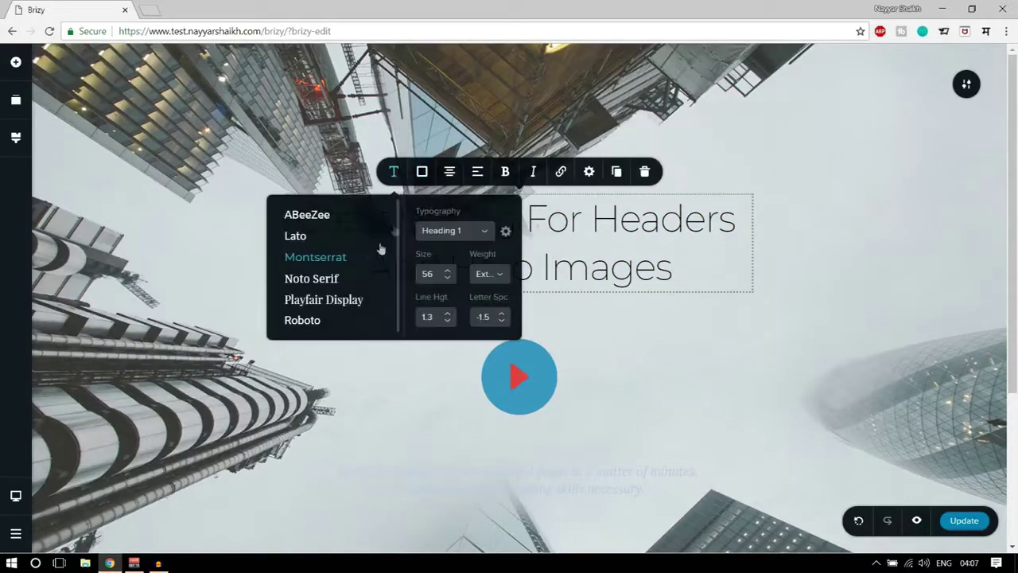
click(326, 305)
click(443, 200)
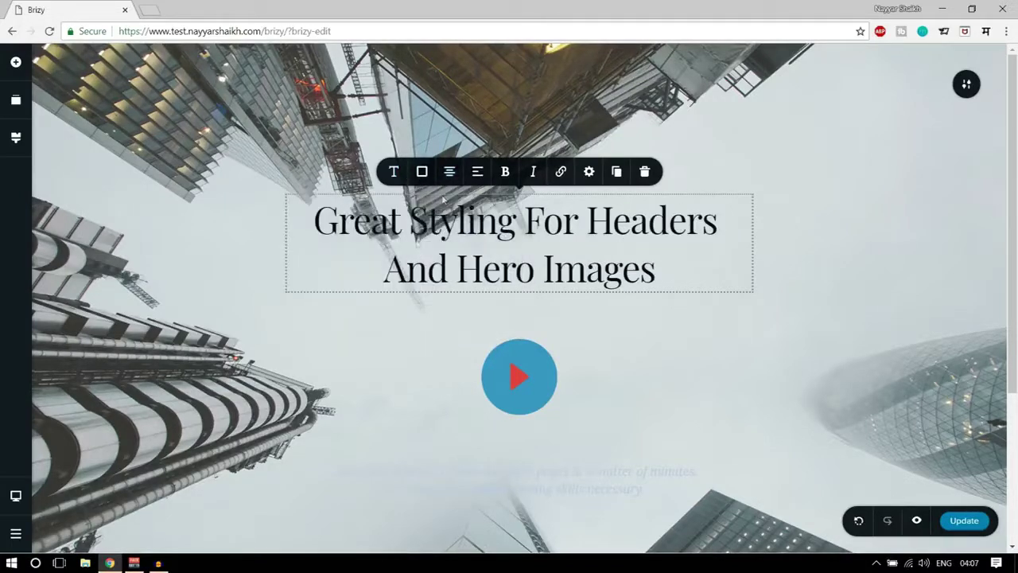
Try the heading's alignment and list formats, returning it to centred text without bullets
click(450, 173)
click(449, 173)
click(449, 172)
click(504, 174)
click(498, 180)
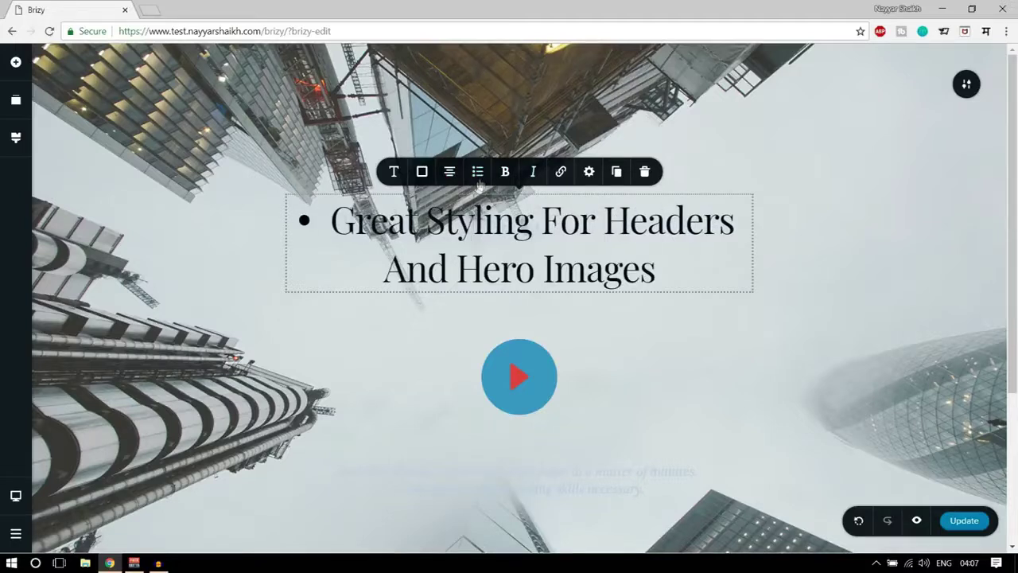
click(479, 175)
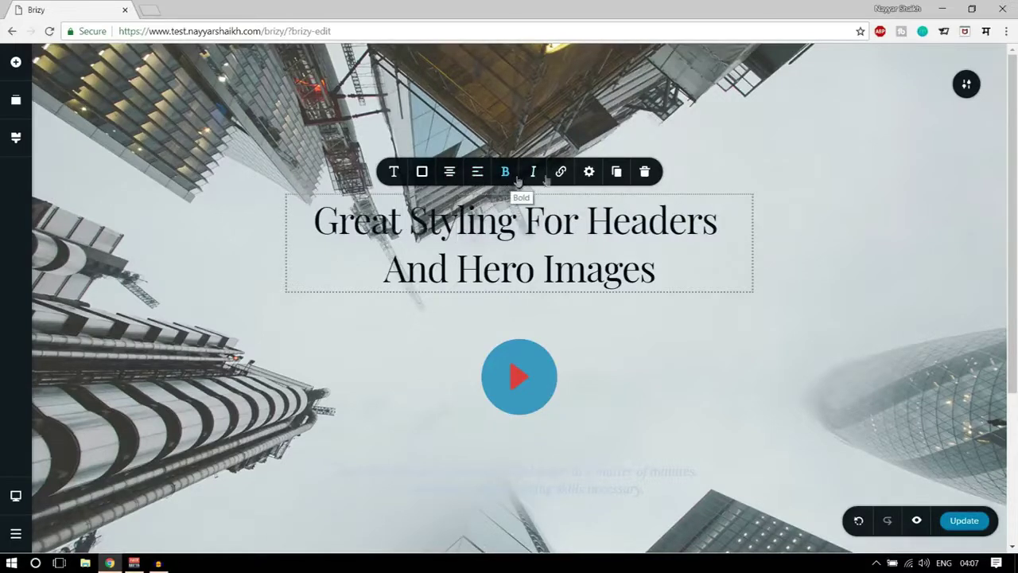
Examine the heading's gap above, gap below and HTML tag options, leaving the gaps at 0 px and the tag as P
click(588, 176)
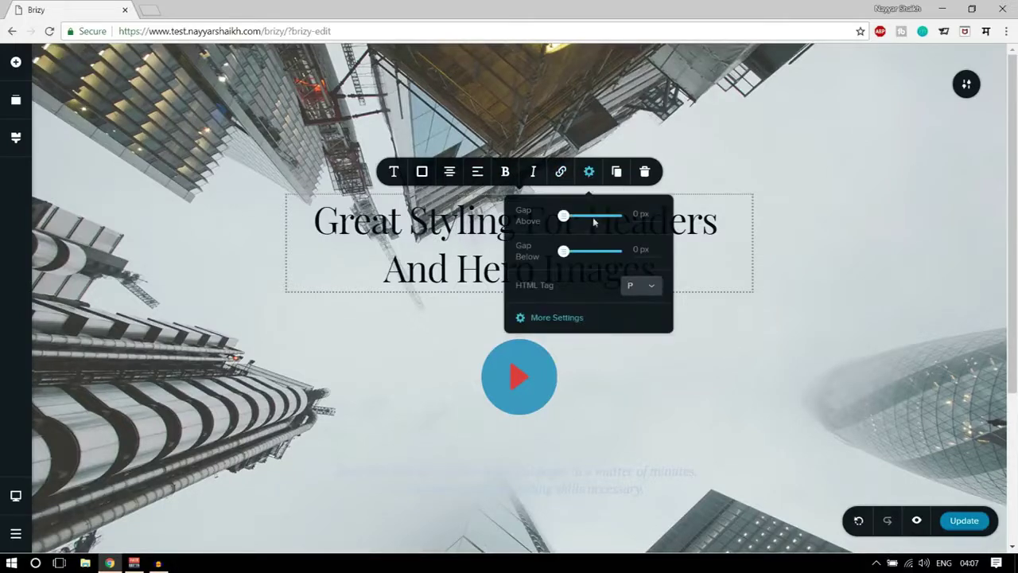
drag(566, 222, 550, 257)
click(648, 288)
scroll(644, 362, down, 2)
scroll(644, 350, up, 2)
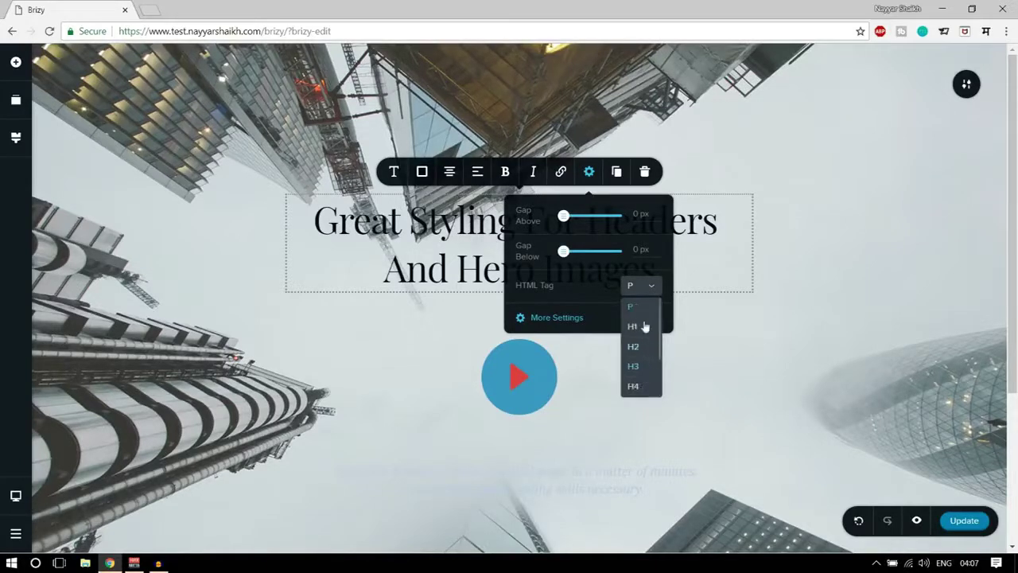
scroll(646, 342, down, 2)
scroll(649, 374, up, 3)
click(598, 285)
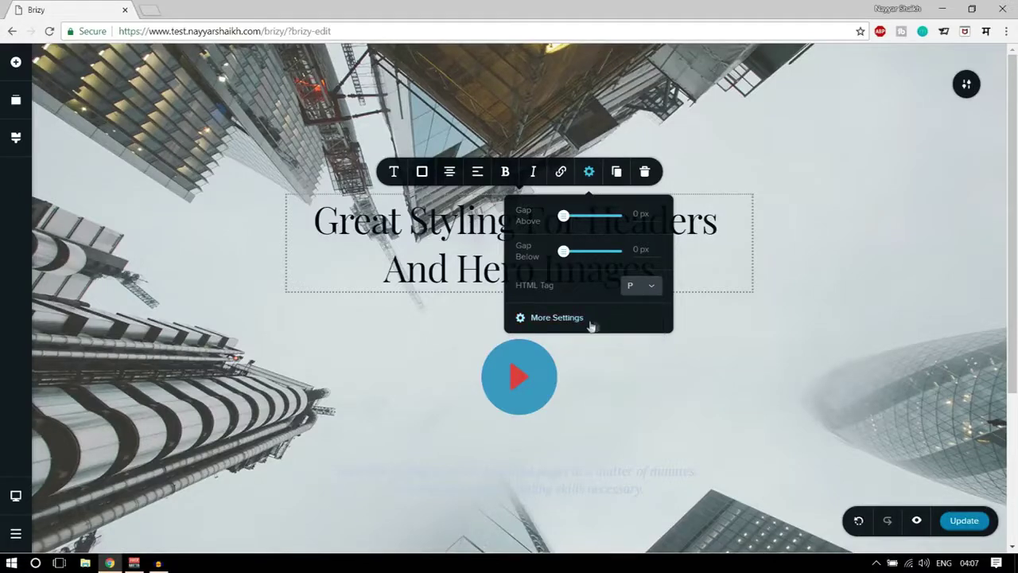
Open the heading's additional styling settings and examine the uniform and per-side padding controls
click(565, 318)
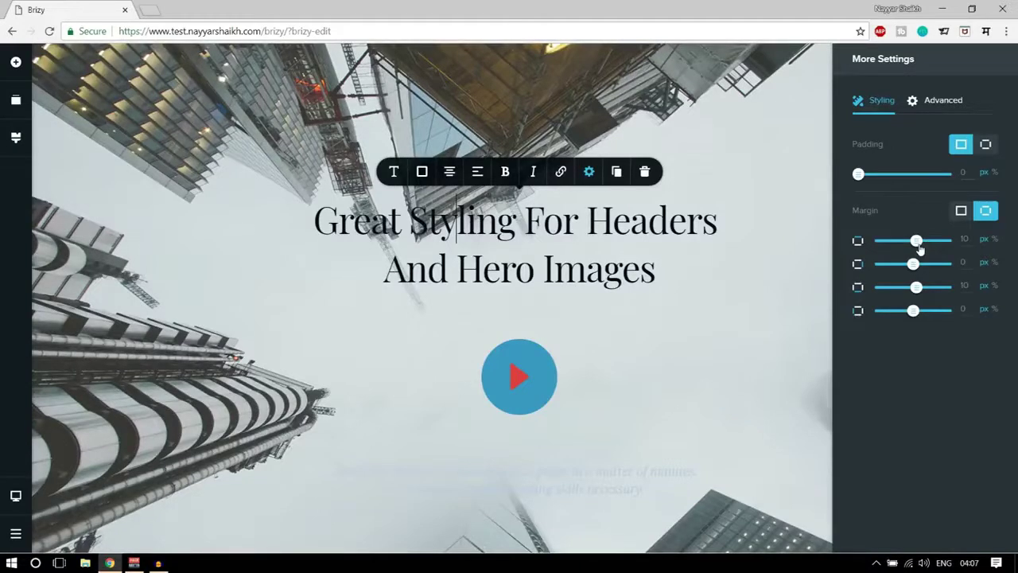
click(986, 145)
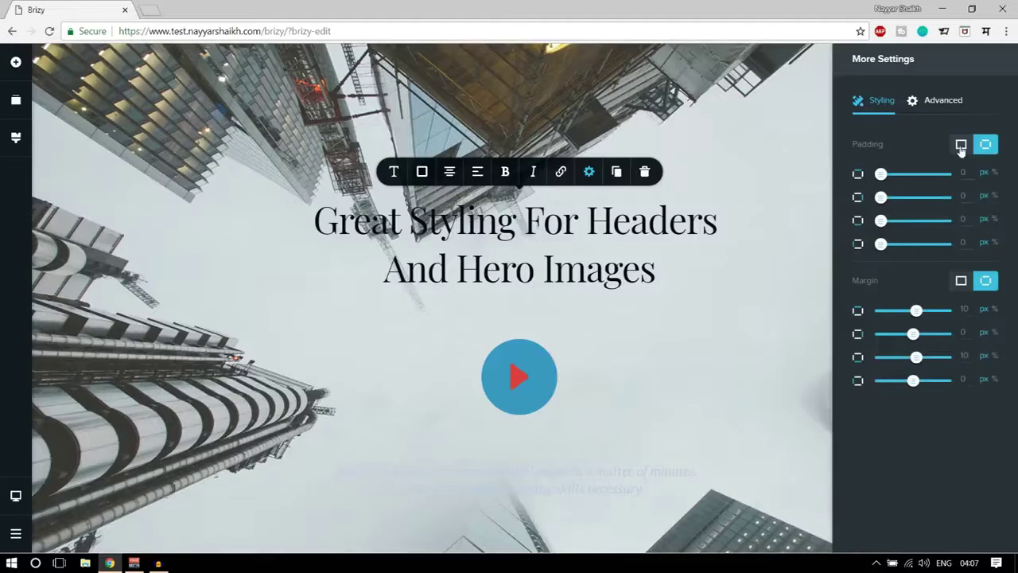
click(961, 148)
click(985, 146)
drag(882, 176, 860, 205)
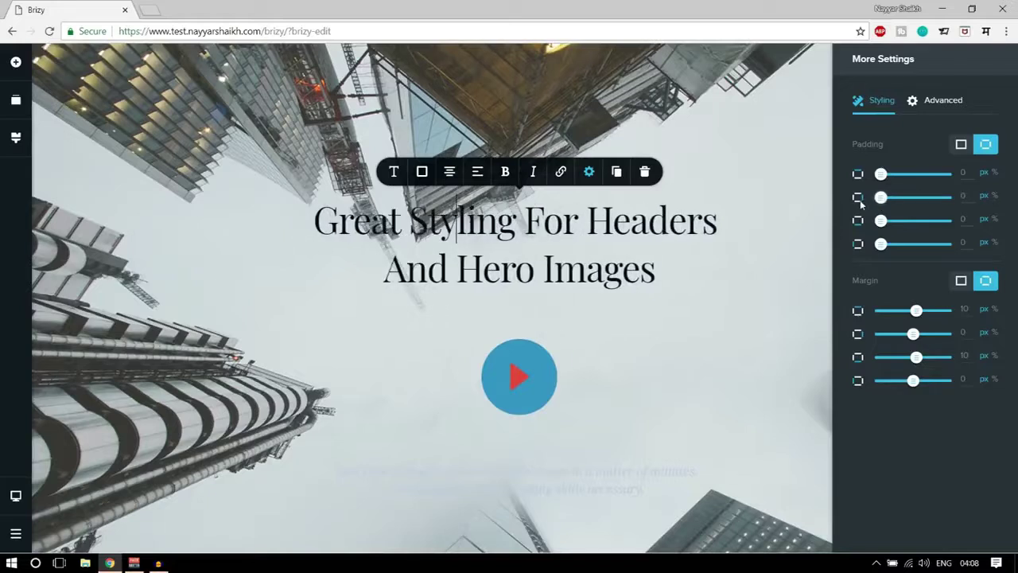
Toggle the heading's desktop visibility off and back on, and set its animation to Bounce
click(937, 99)
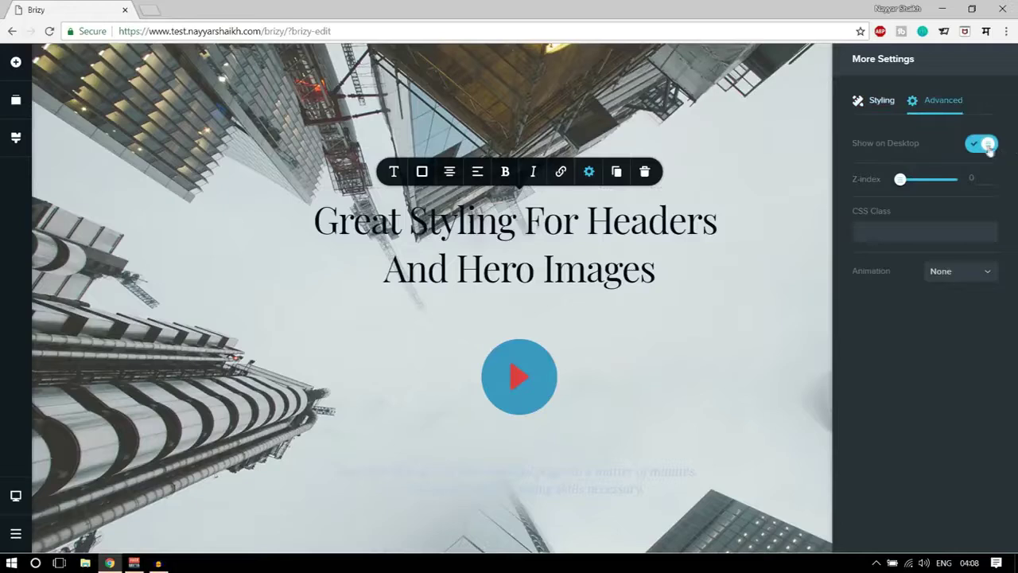
click(987, 144)
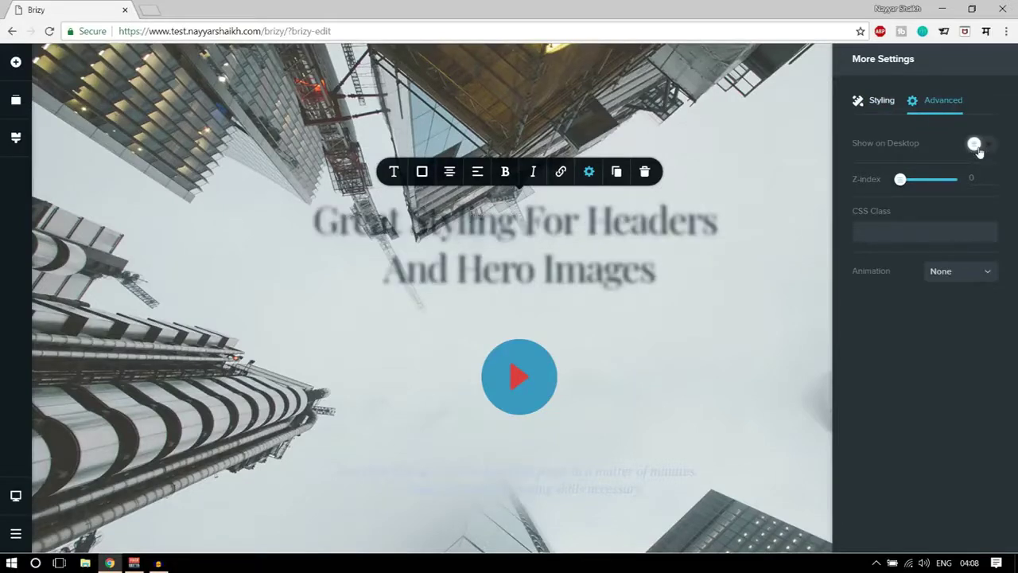
click(977, 146)
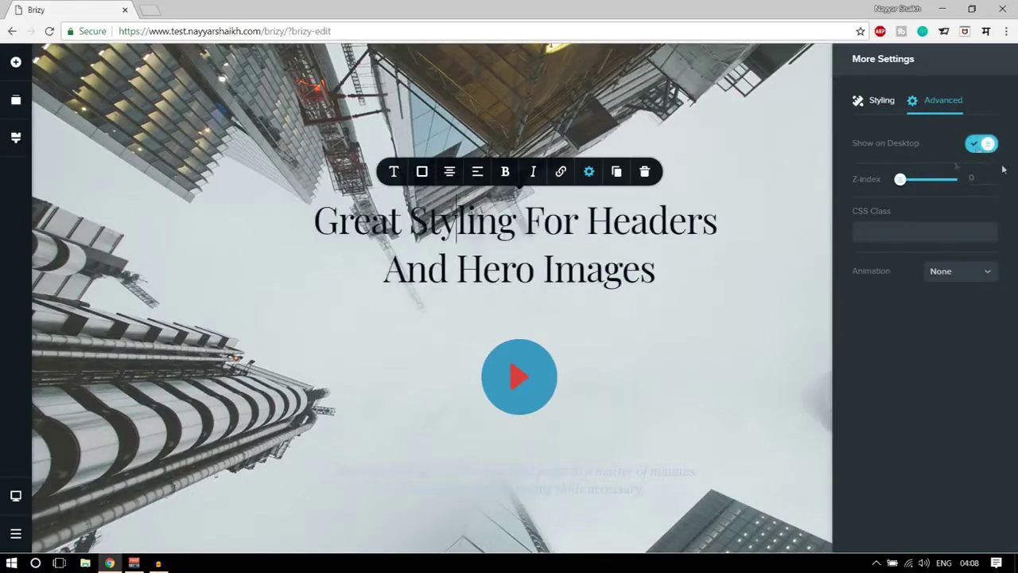
click(976, 273)
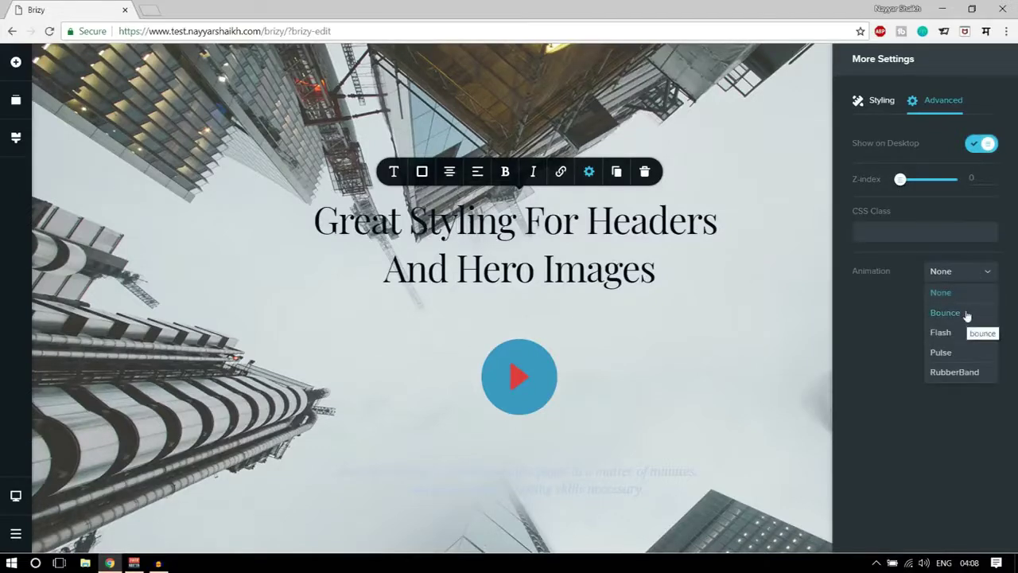
click(946, 313)
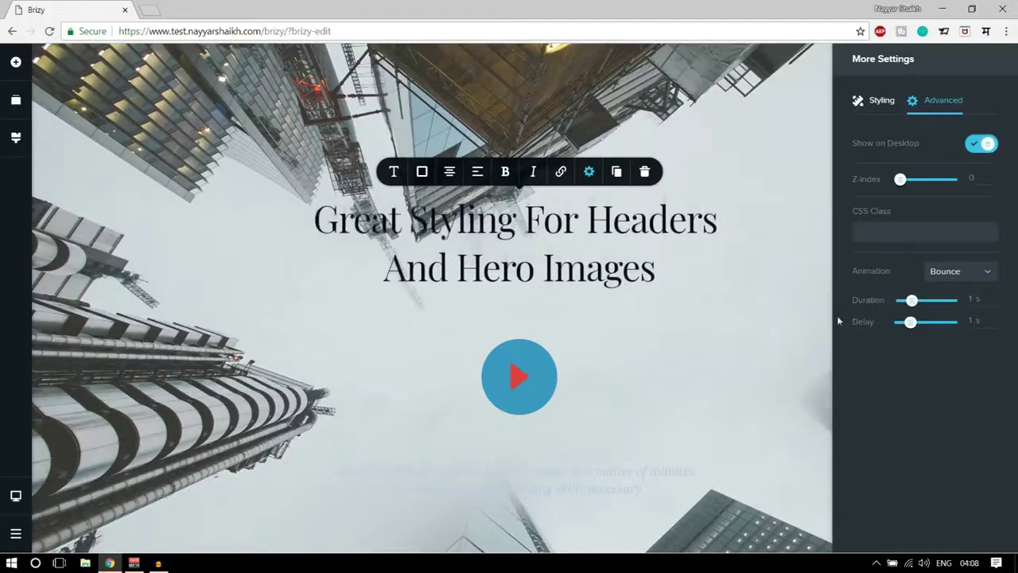
Keep the heading's animation on Bounce, try a 3 s duration, and set the duration to 1 s and the delay to 0 s
click(978, 274)
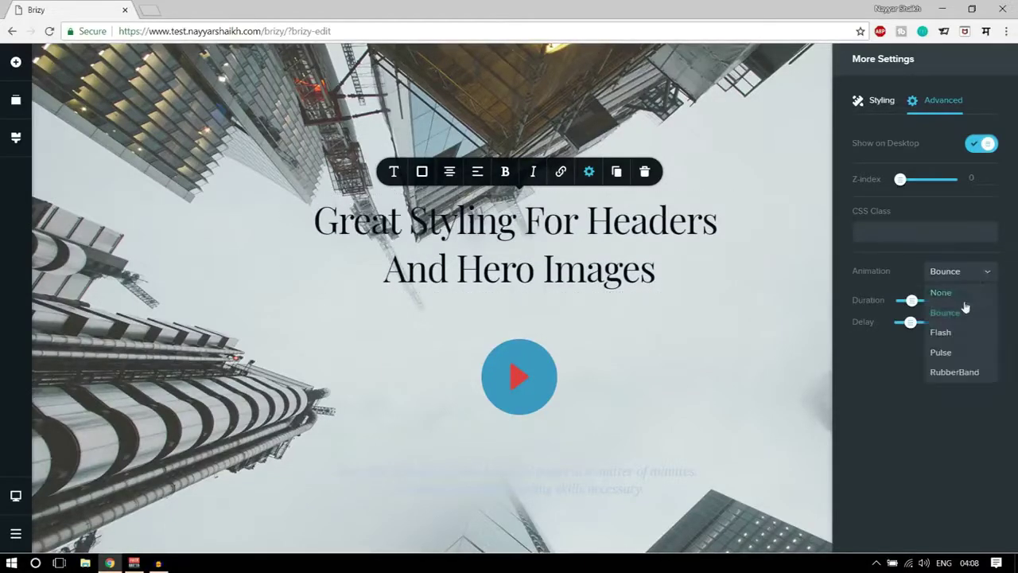
click(965, 313)
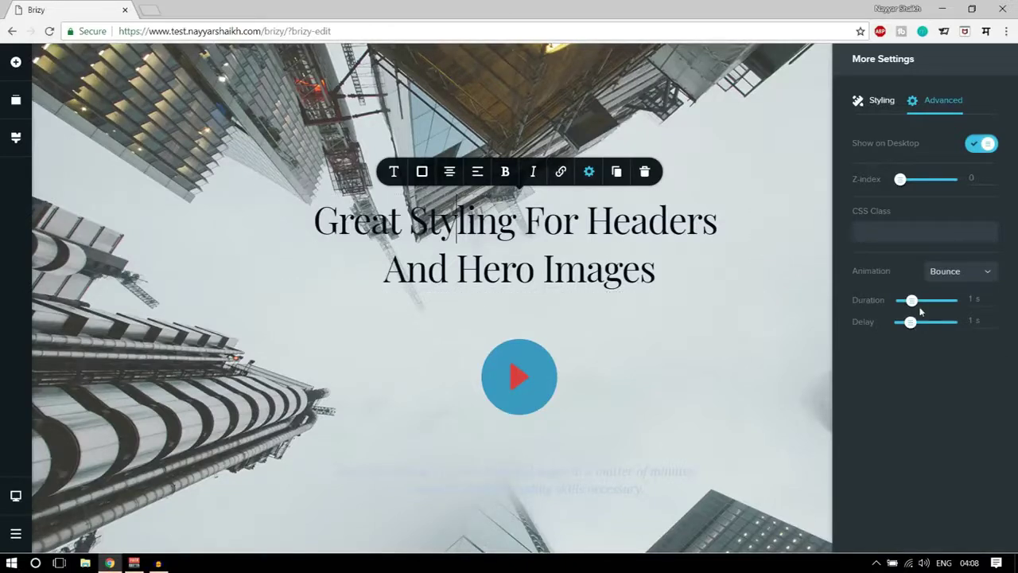
drag(913, 304, 933, 300)
drag(910, 322, 900, 321)
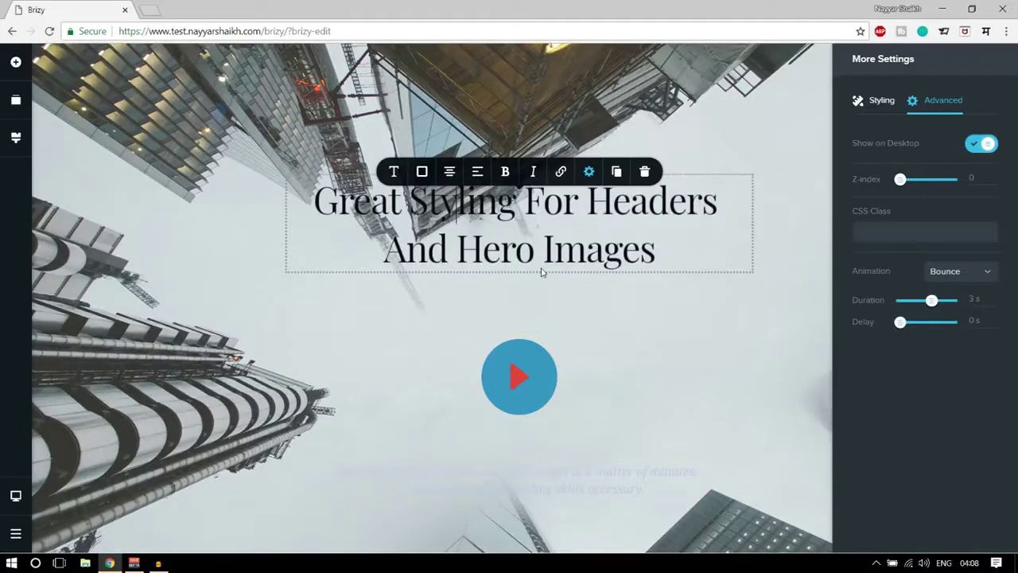
drag(932, 300, 913, 300)
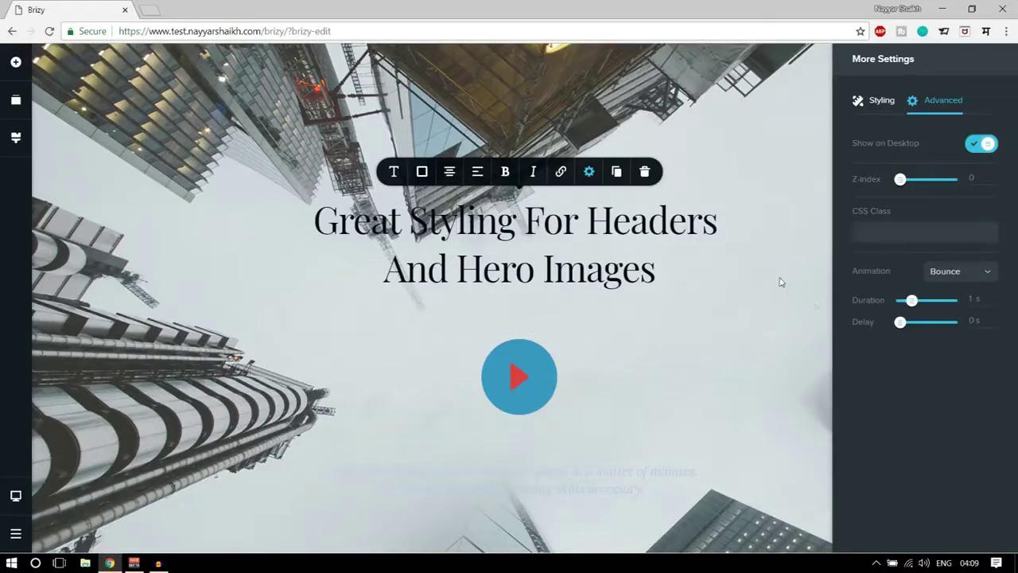
click(789, 156)
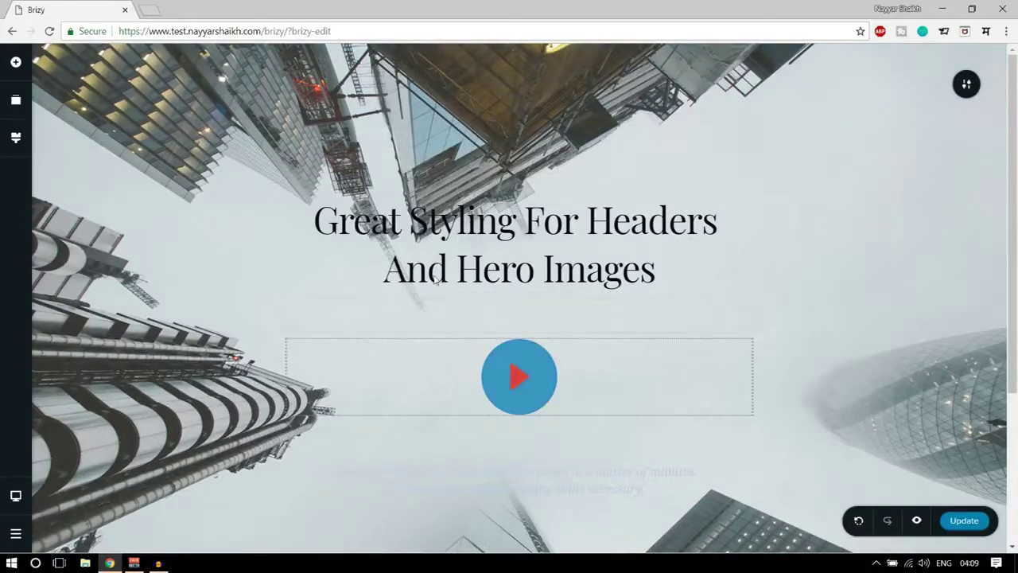
Try the preset and custom sizes for the play icon below the heading, and set its size to 56 px
click(544, 381)
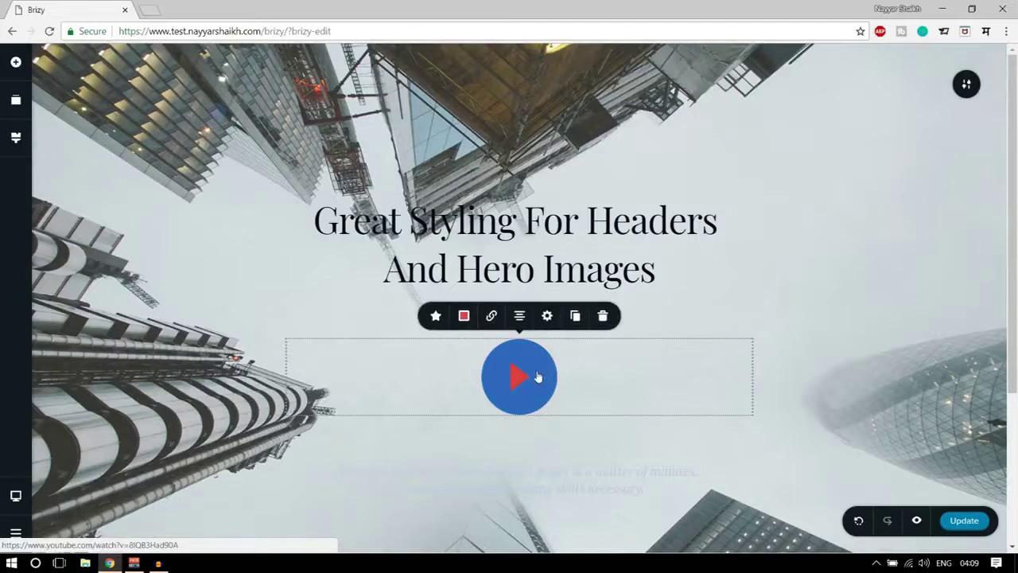
click(435, 317)
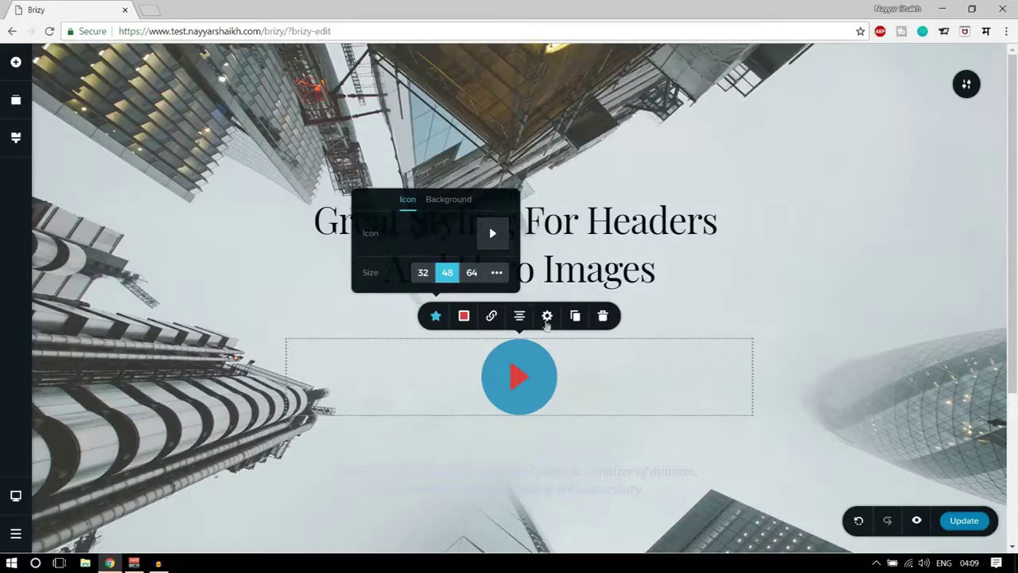
click(472, 272)
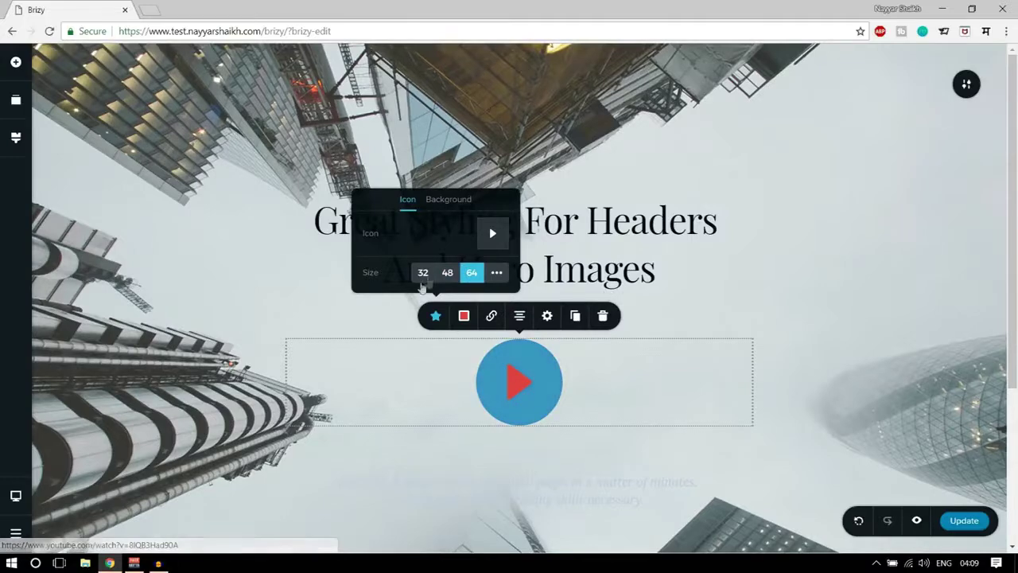
click(422, 272)
click(447, 272)
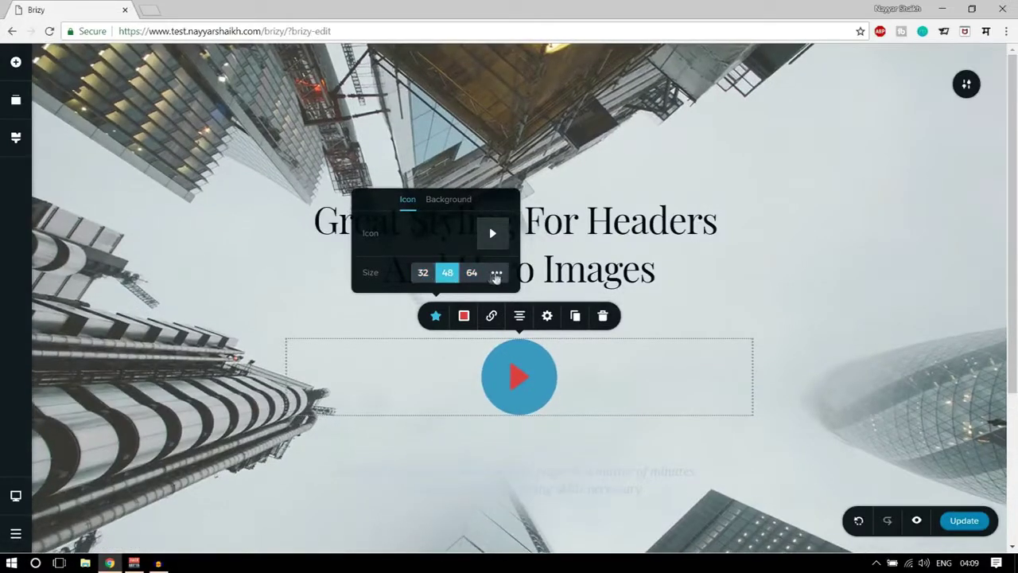
click(496, 272)
mouse_move(388, 276)
mouse_down()
mouse_move(450, 276)
mouse_move(408, 277)
mouse_up()
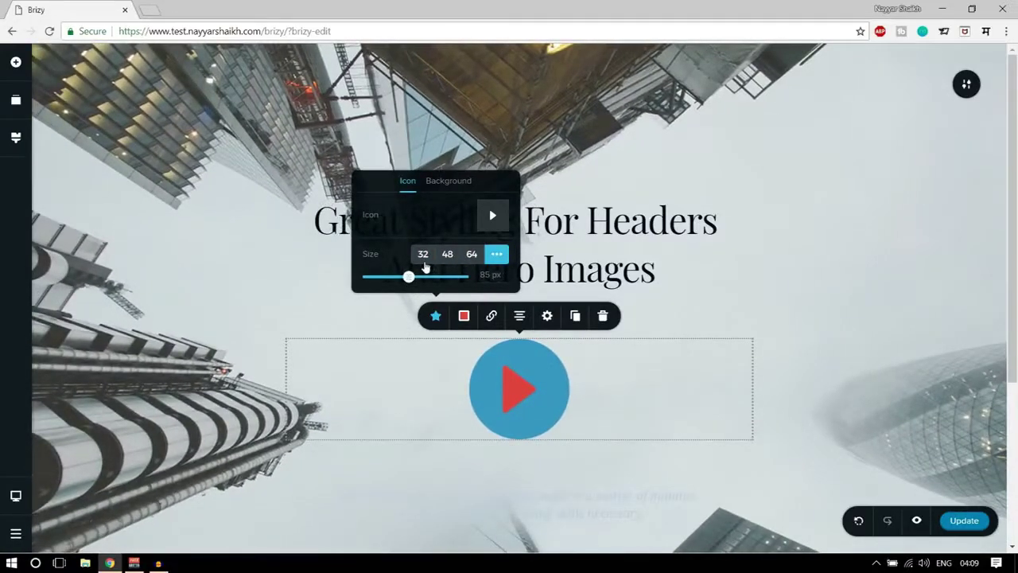
mouse_move(412, 280)
mouse_down()
mouse_move(438, 278)
mouse_move(405, 282)
mouse_up()
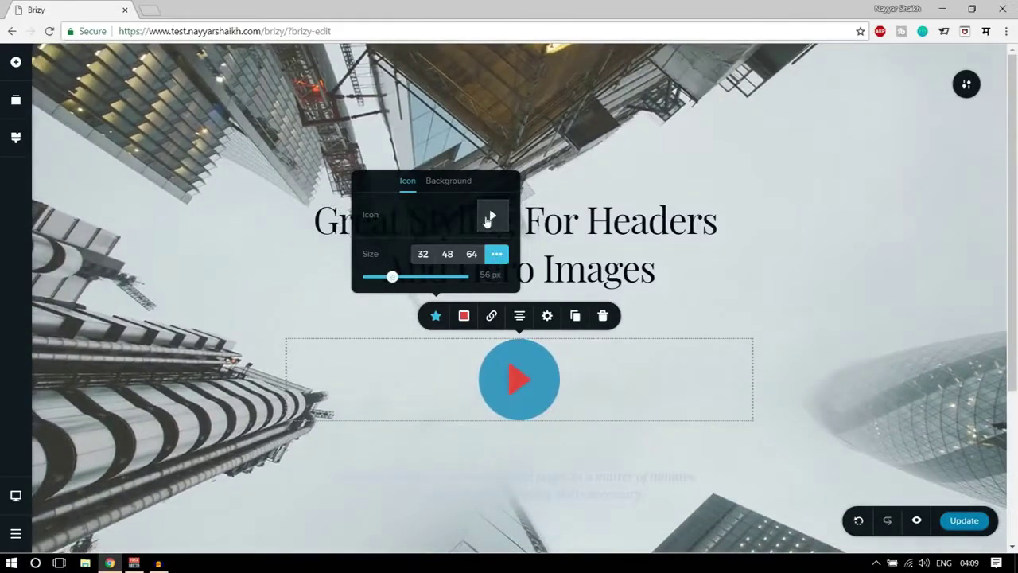
Replace the play icon with the Apple logo from the glyph icon library
click(488, 226)
scroll(576, 357, down, 3)
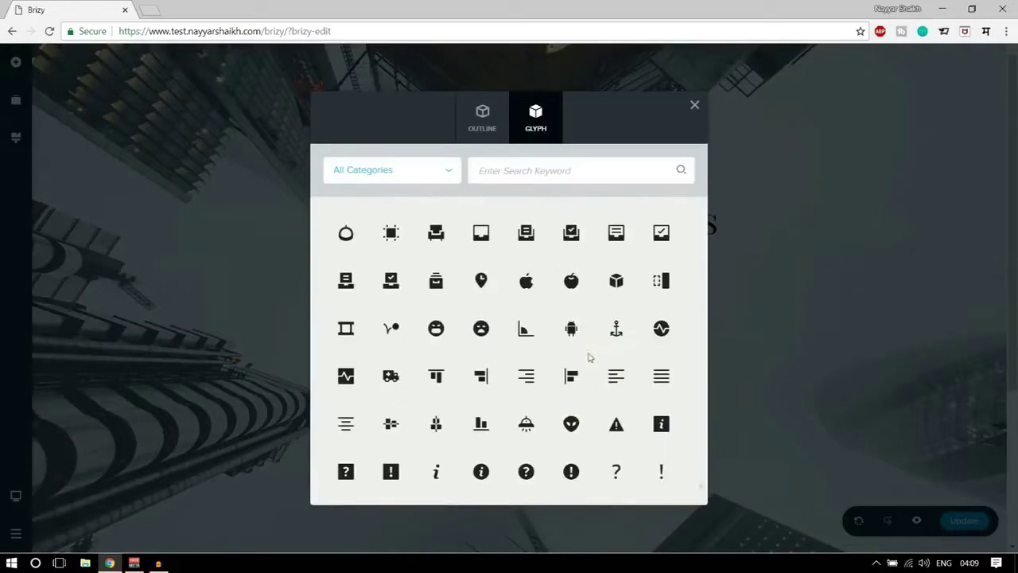
scroll(600, 360, up, 1)
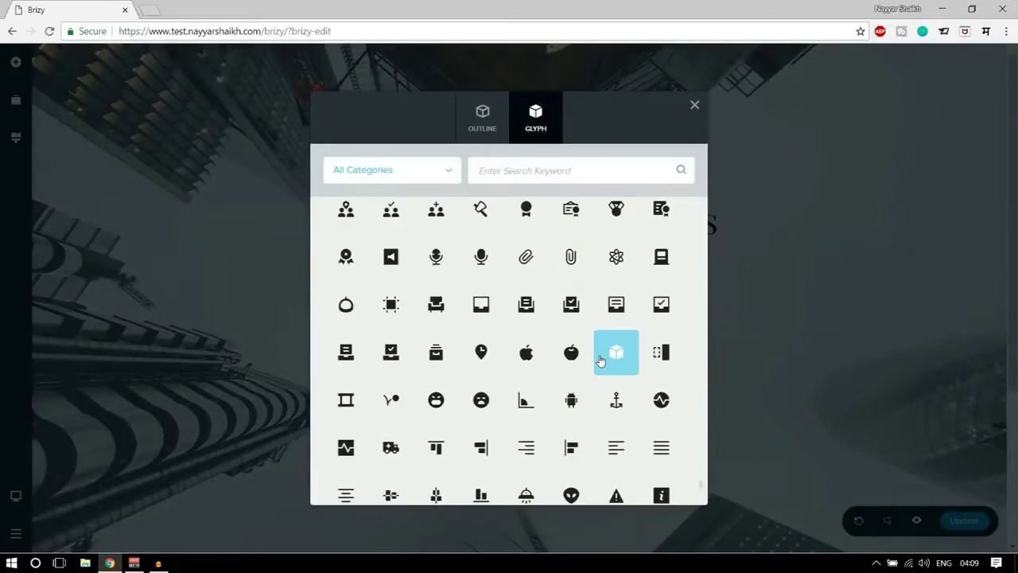
click(526, 359)
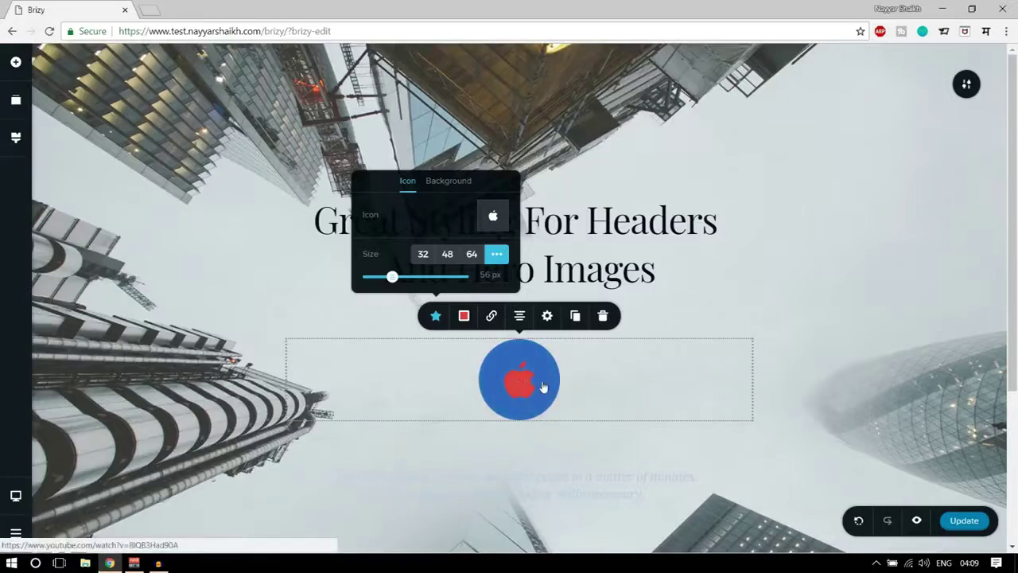
Colour the Apple icon #EEF0F2, its circular background #3465C3 and its border #DC3E3E
click(465, 318)
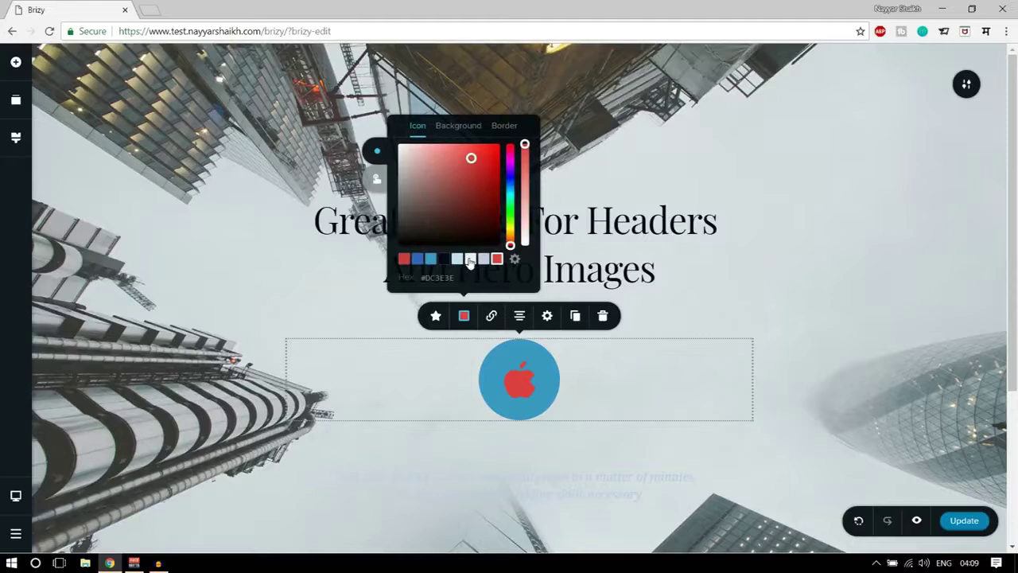
click(470, 259)
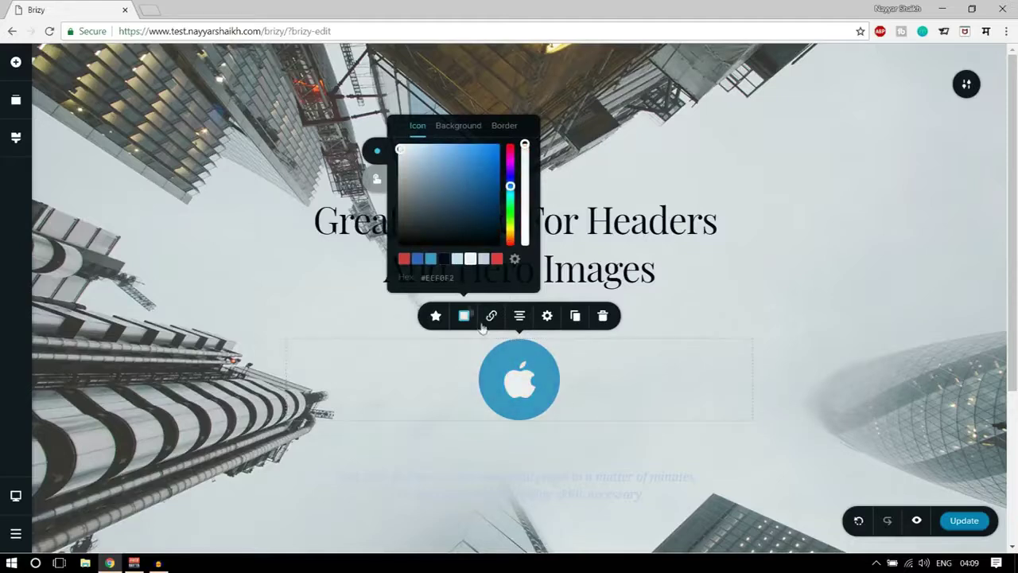
click(458, 125)
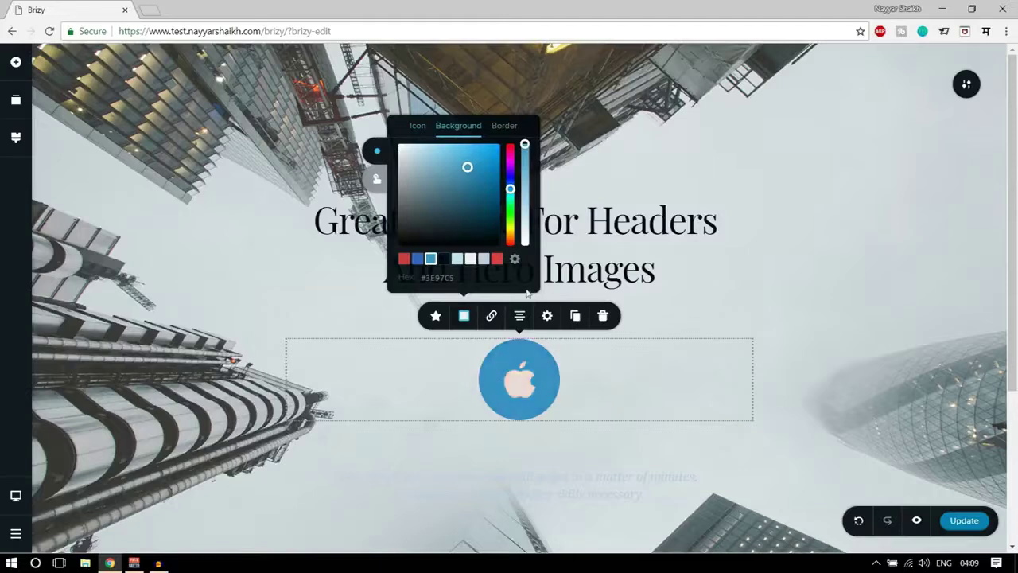
click(416, 259)
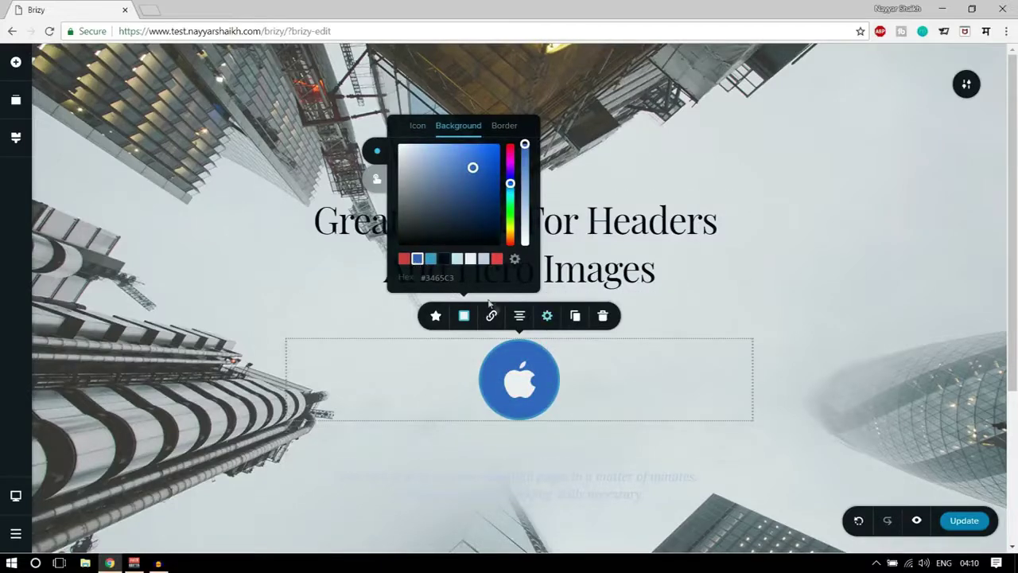
click(510, 125)
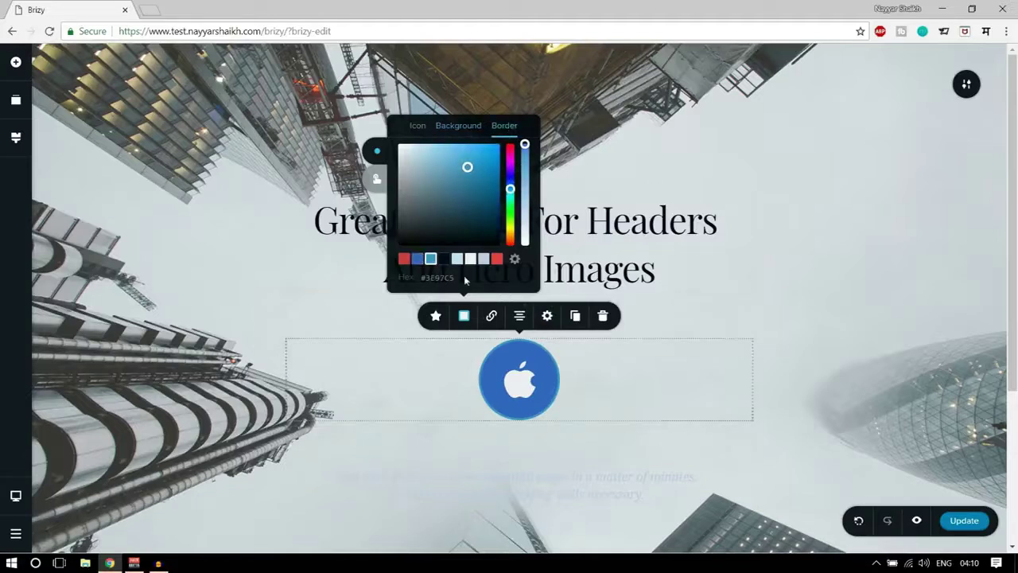
click(496, 260)
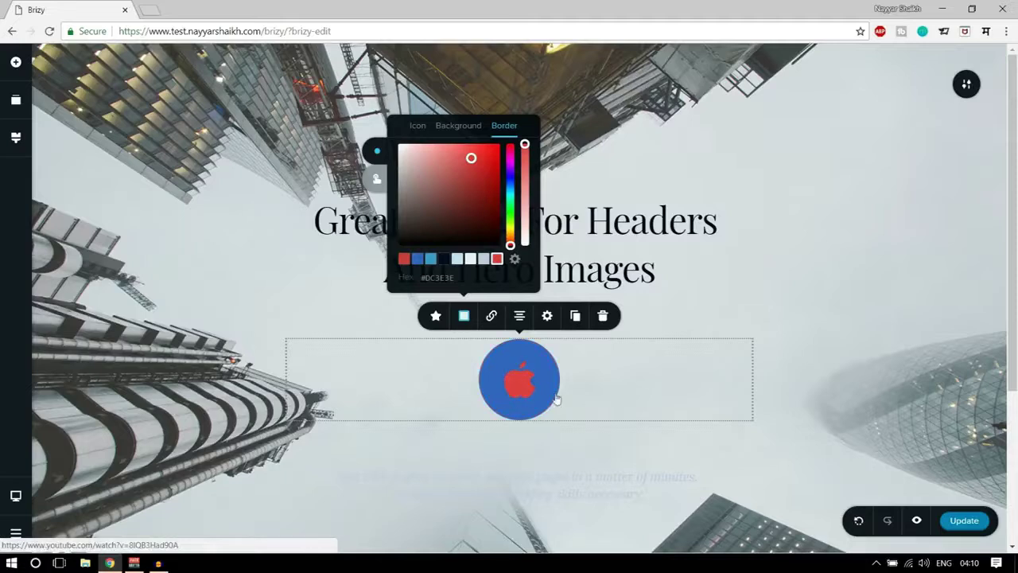
Try #3E97C5 as the Apple icon's mouse-over colour, and set it to #000A1C
click(378, 180)
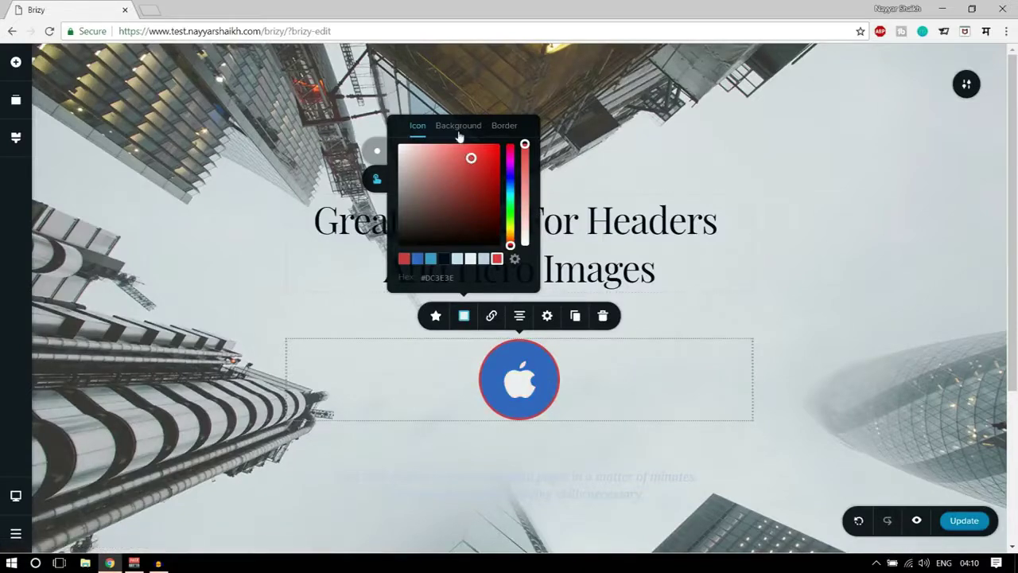
click(431, 263)
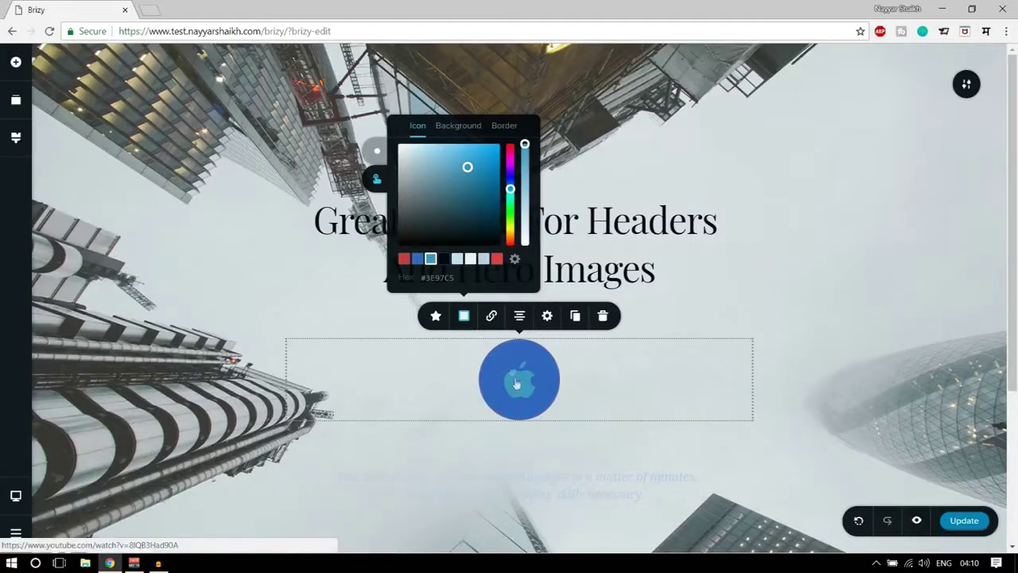
click(443, 259)
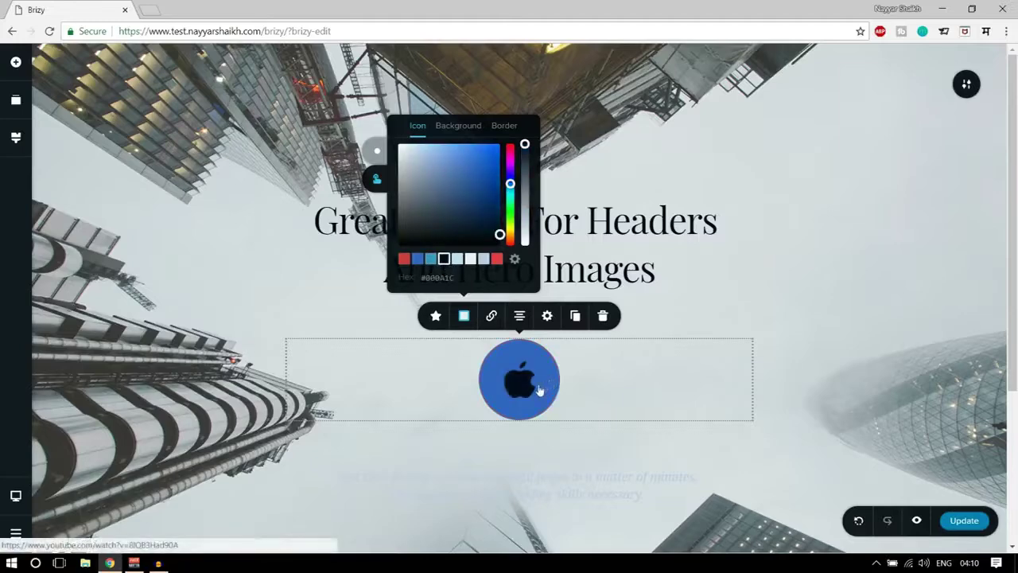
click(748, 292)
Examine the spacing above and below the header block's content and set its top padding to 155 px
scroll(830, 394, down, 3)
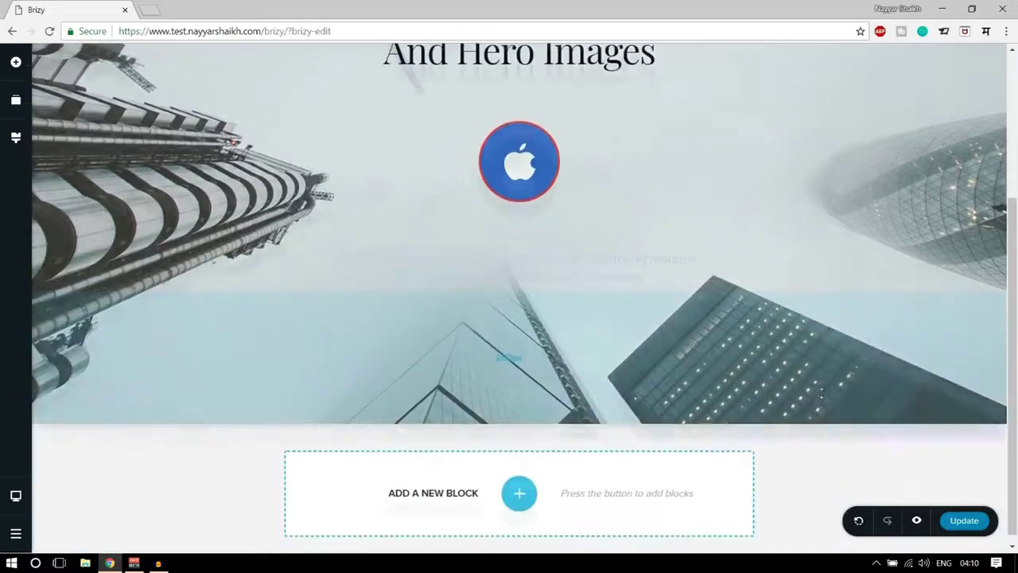
scroll(827, 406, up, 3)
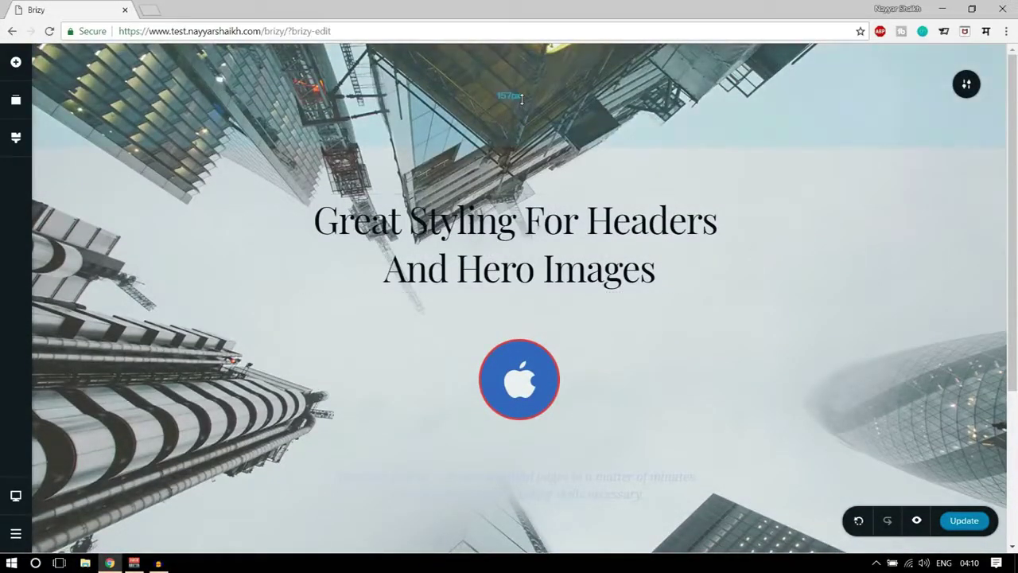
scroll(619, 439, down, 3)
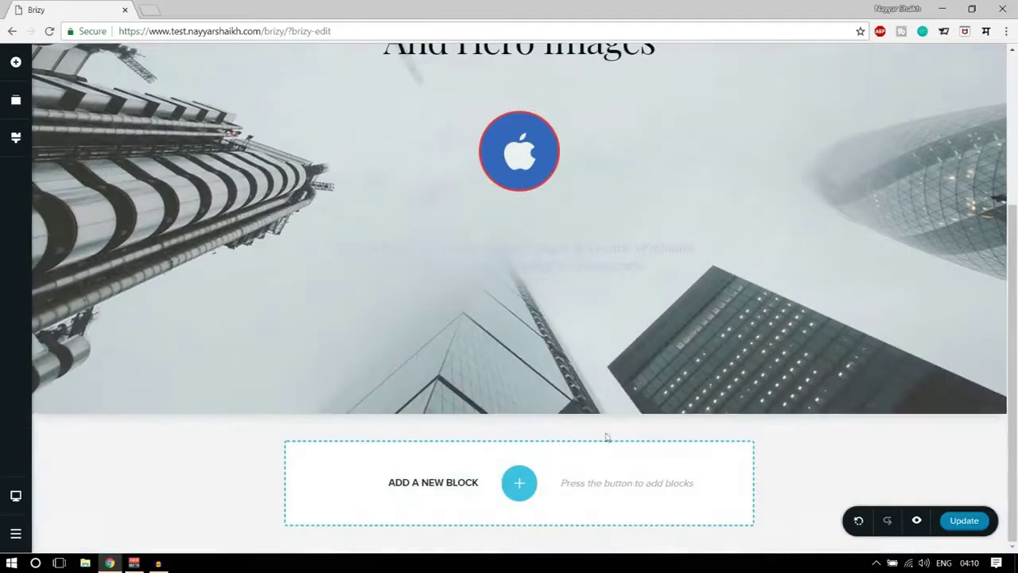
scroll(708, 392, up, 3)
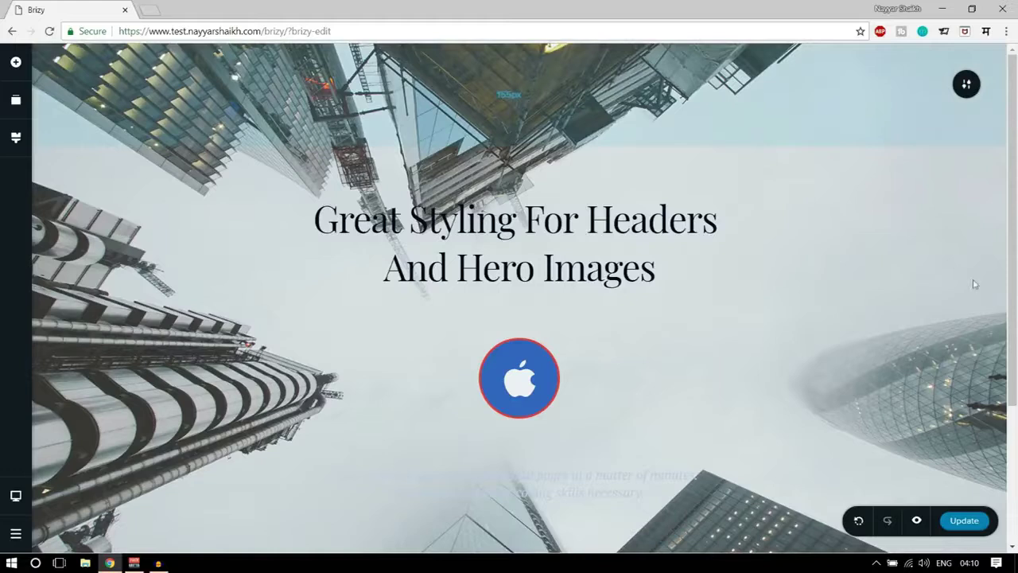
Turn the header block into a slider and go through its slides
click(968, 89)
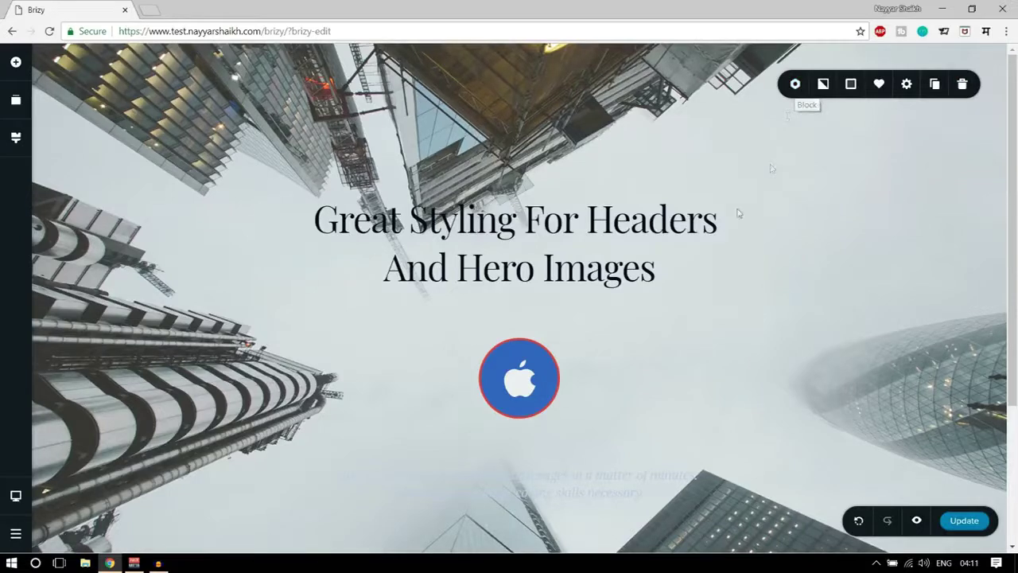
click(796, 88)
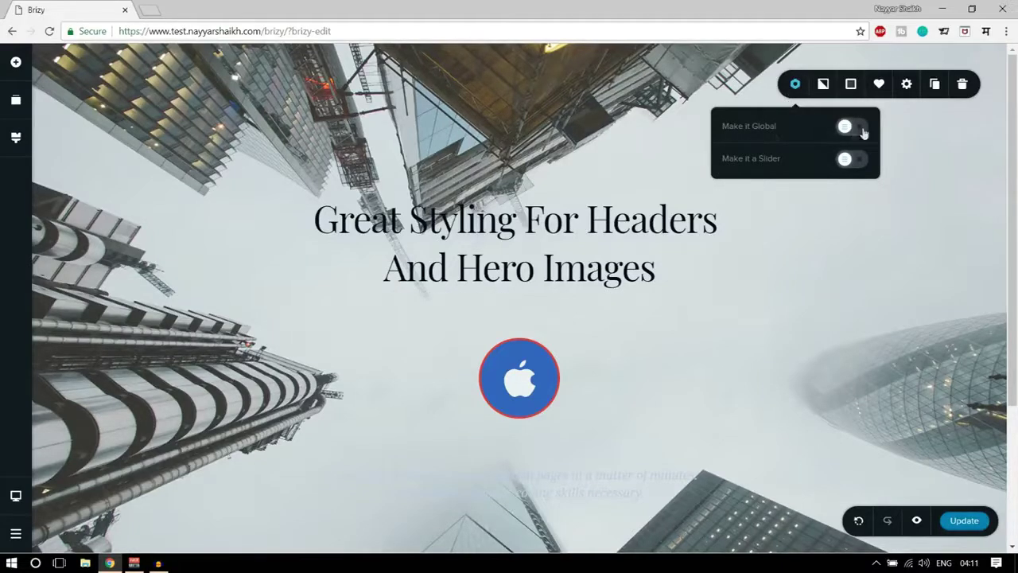
click(848, 161)
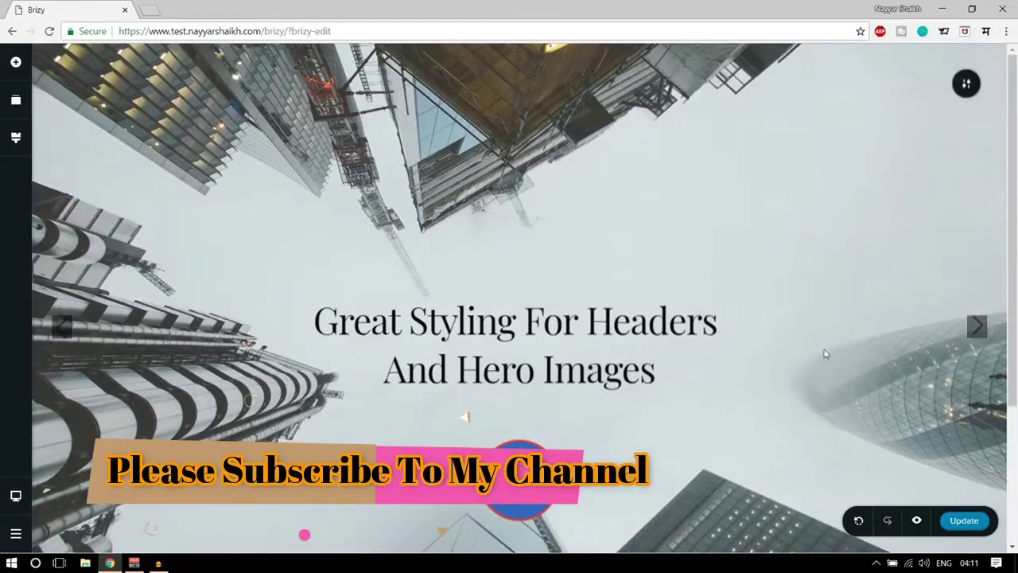
scroll(525, 383, down, 3)
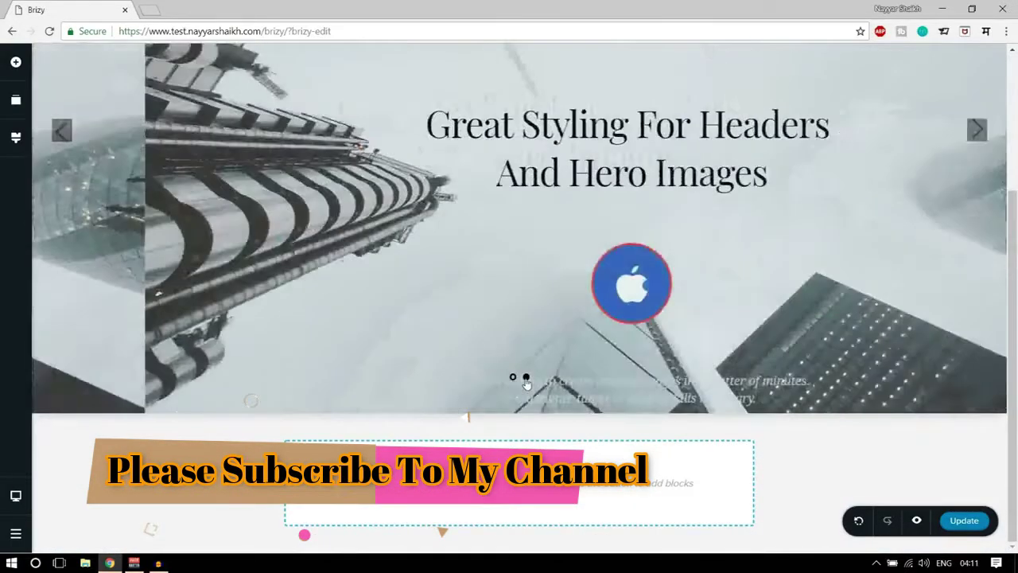
scroll(526, 383, up, 3)
click(984, 332)
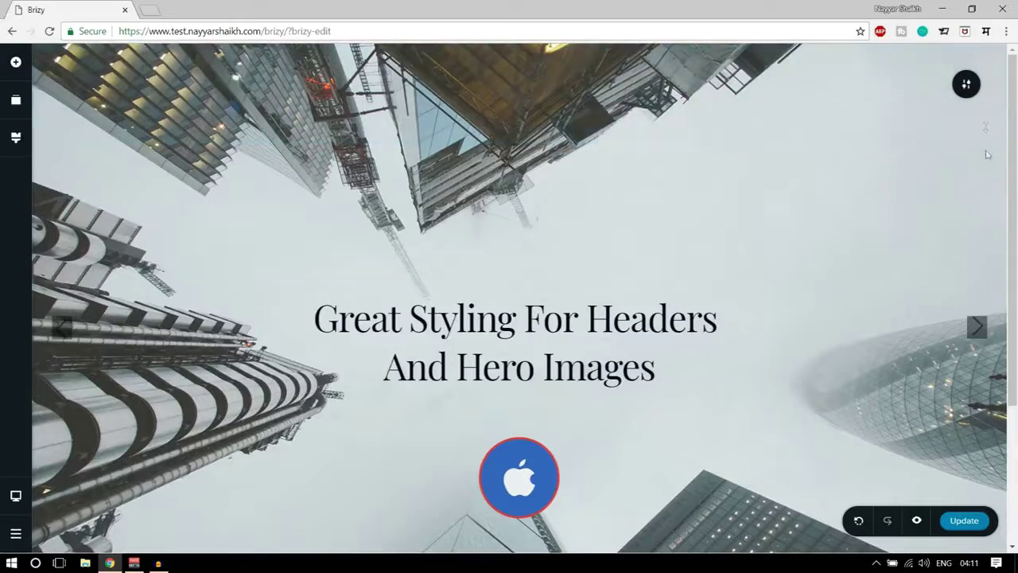
Try the Fixed parallax effect on the header block's background image and check it while scrolling
mouse_move(964, 84)
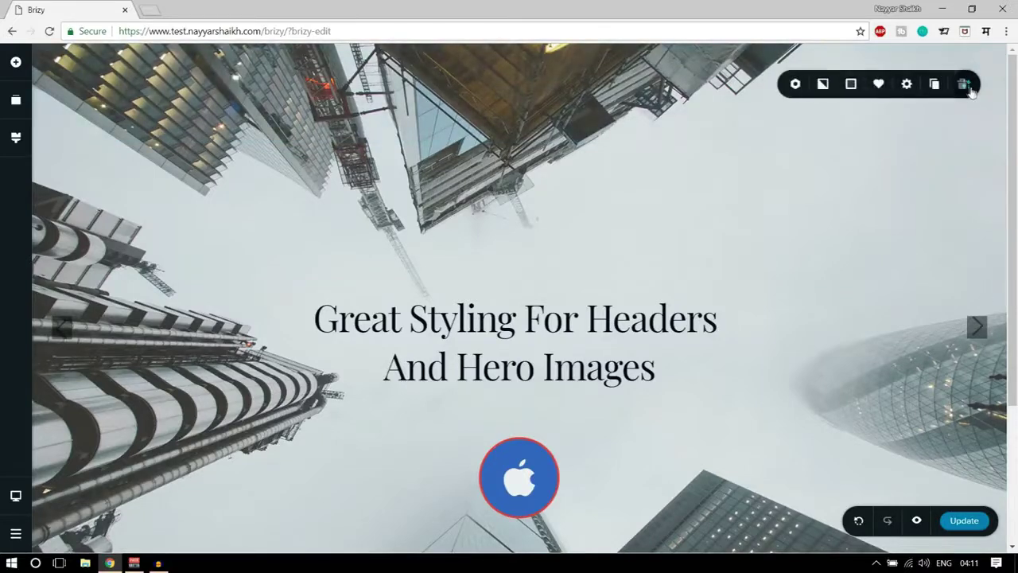
click(823, 86)
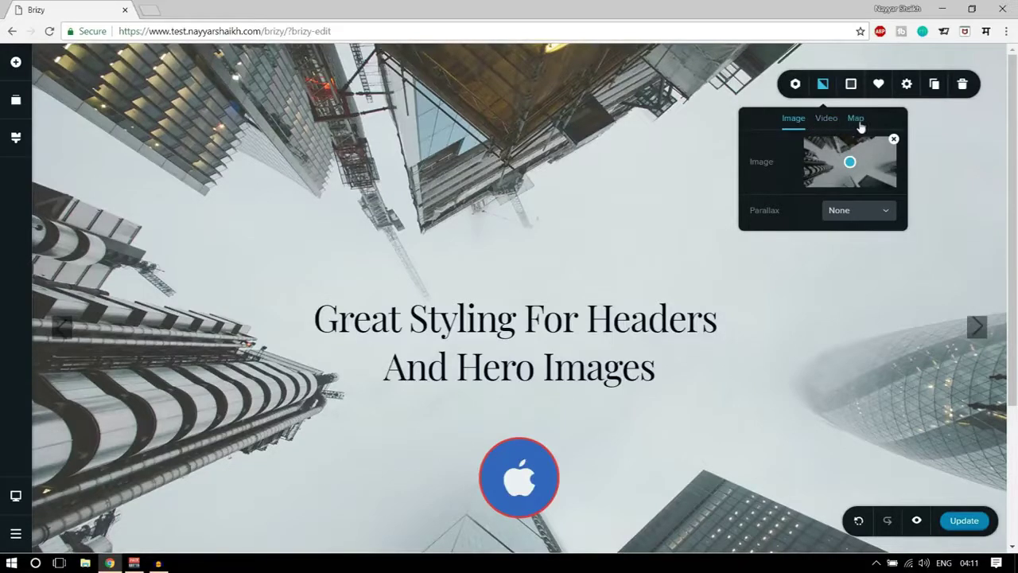
click(853, 211)
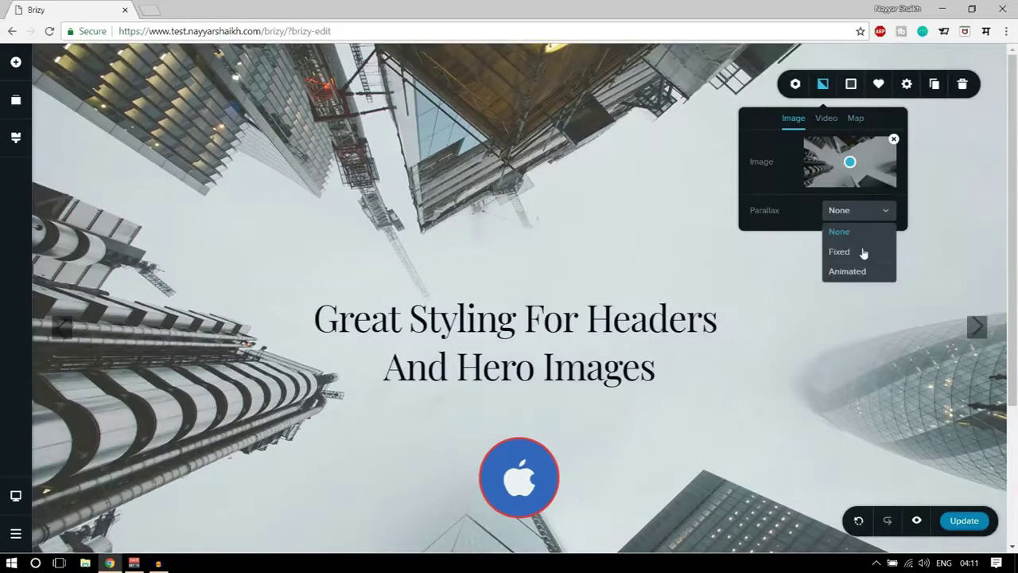
scroll(535, 290, down, 2)
scroll(535, 290, up, 2)
scroll(535, 290, down, 3)
scroll(537, 296, up, 3)
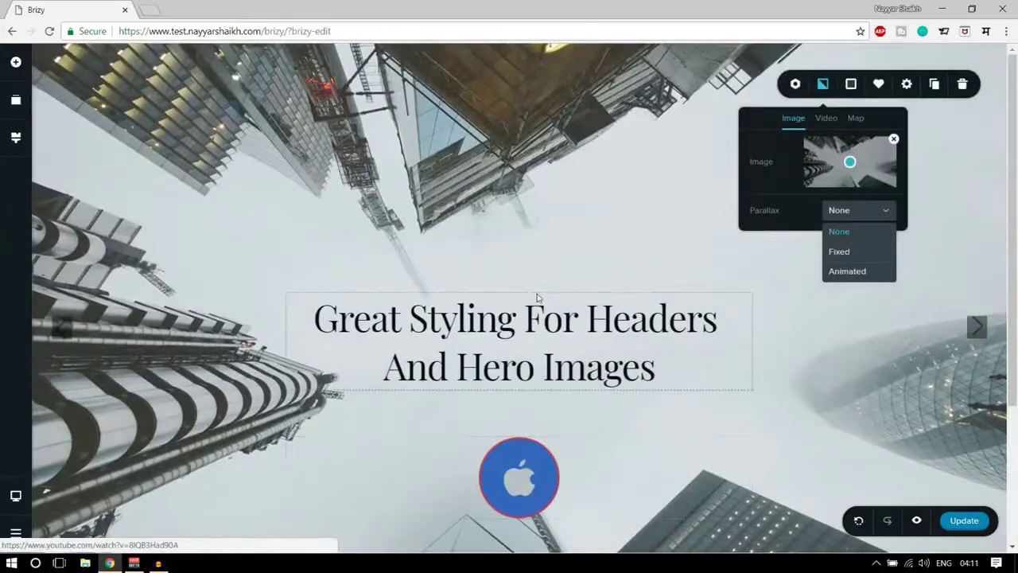
click(843, 252)
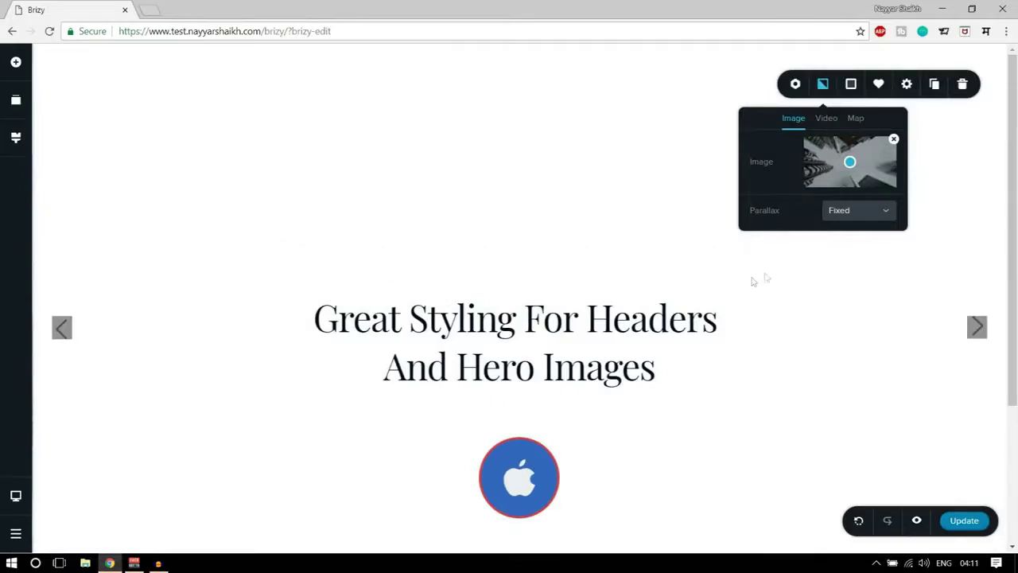
scroll(760, 279, down, 3)
scroll(750, 303, up, 3)
Try the Animated parallax effect on the header block's background image and check it while scrolling
click(863, 211)
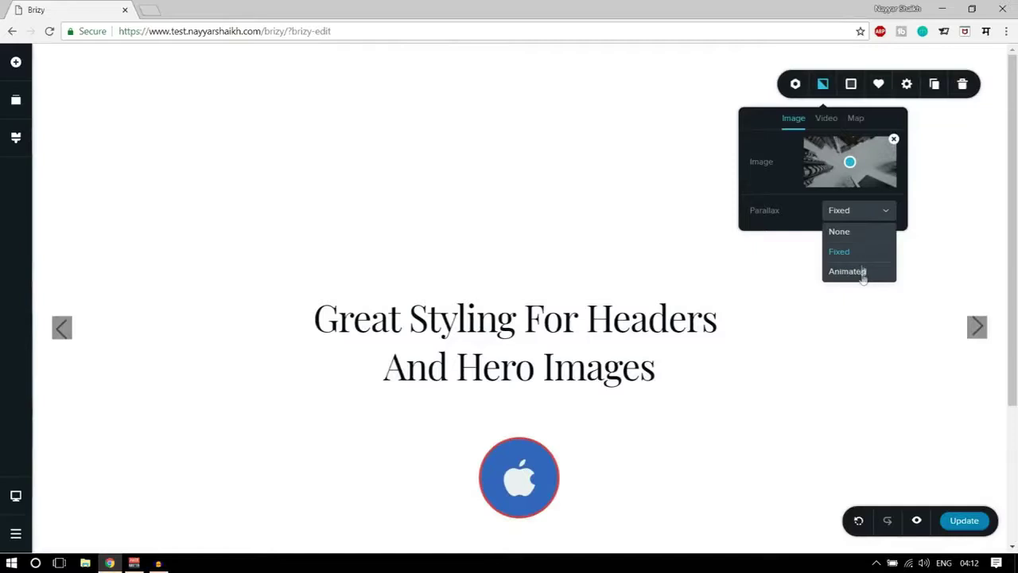
click(847, 271)
scroll(666, 257, down, 3)
scroll(673, 273, up, 3)
scroll(672, 276, down, 3)
scroll(672, 275, up, 3)
Try Fixed parallax on the header background image once more, and set the parallax to None
click(839, 211)
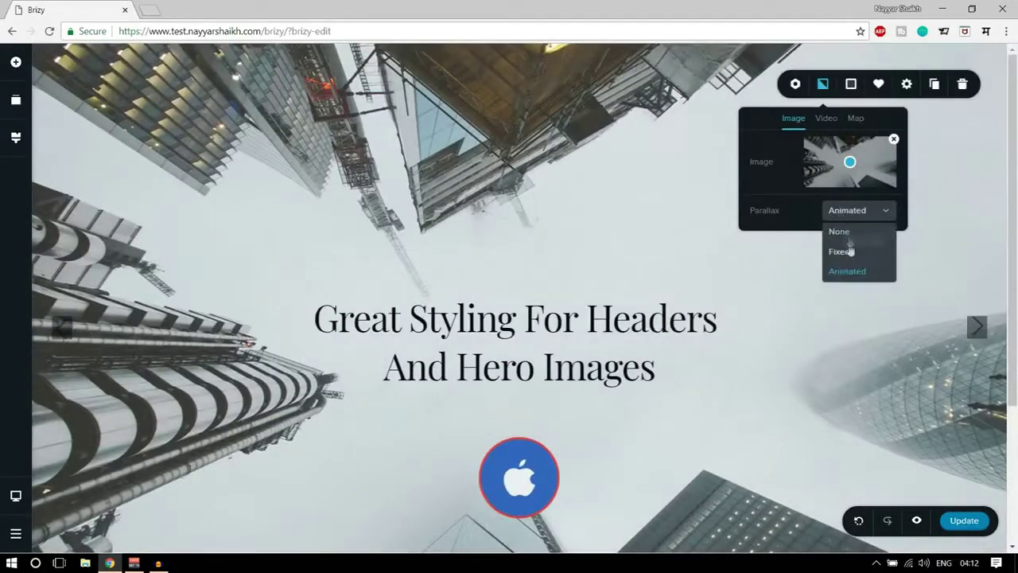
click(840, 251)
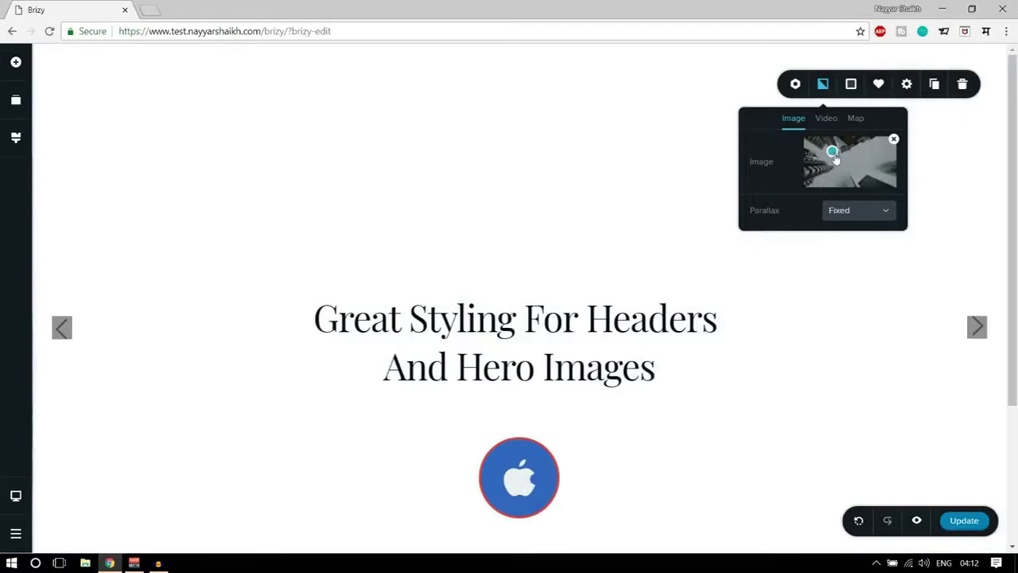
click(825, 118)
click(794, 118)
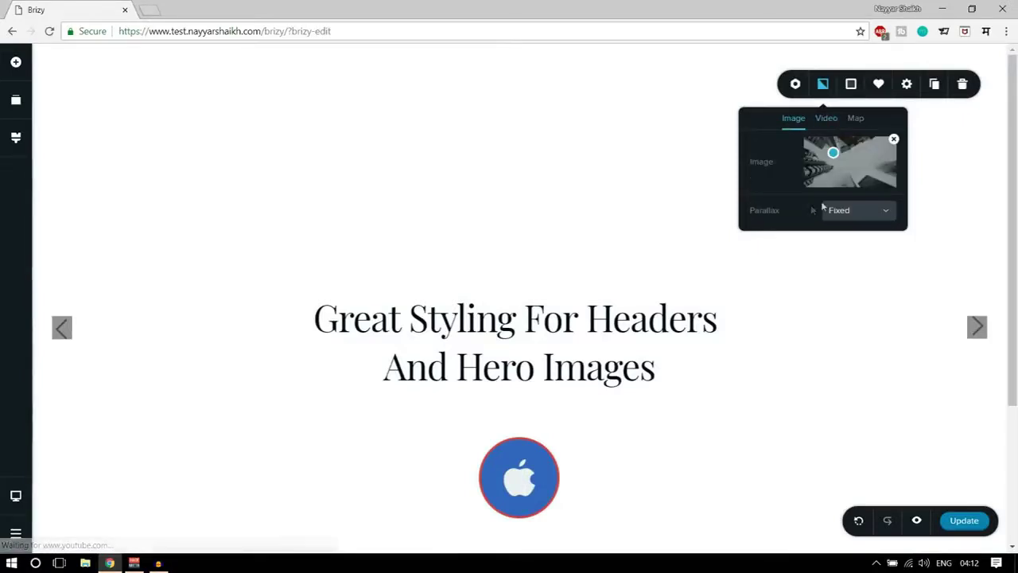
click(848, 215)
click(841, 231)
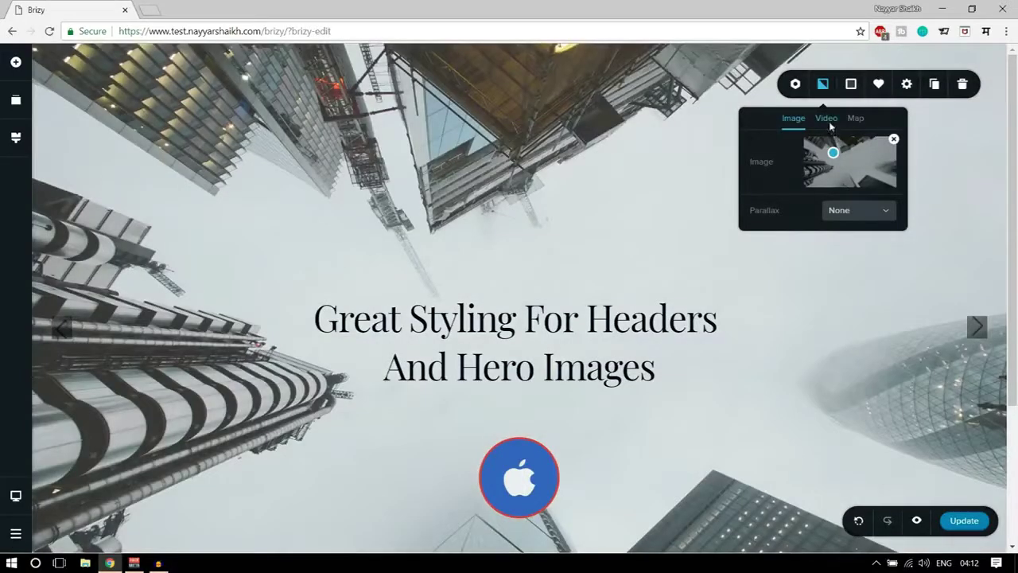
Try a video background on the header block with the quality set to 1080p
click(827, 120)
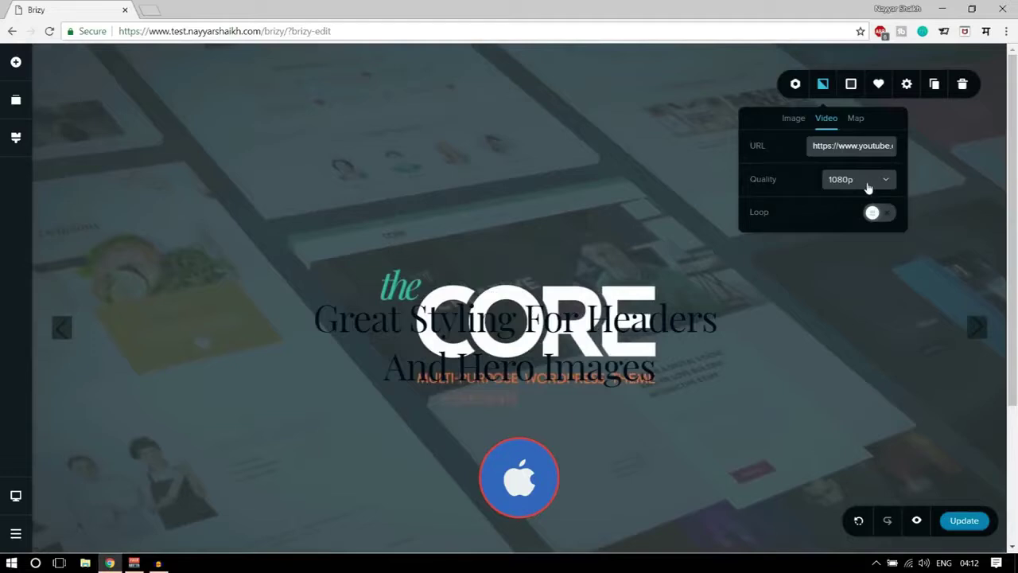
click(868, 185)
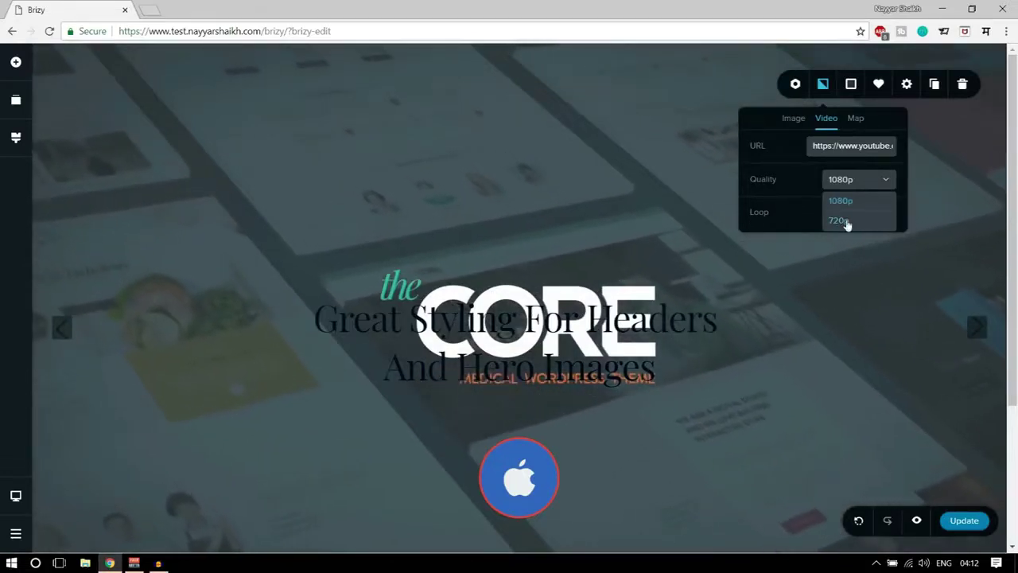
click(841, 200)
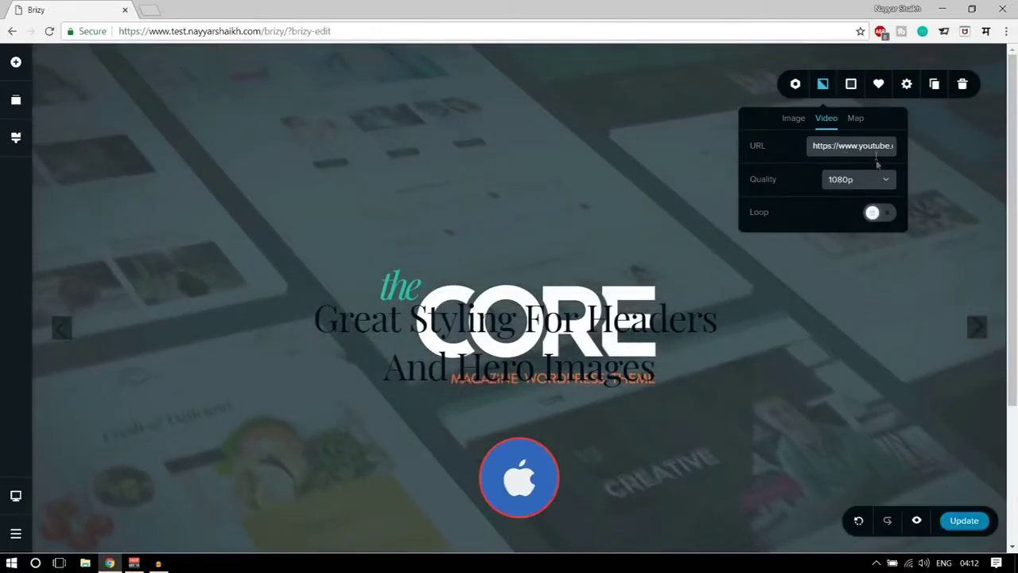
Switch the header block's background to a map and darken it with a more opaque #000000 overlay
click(855, 118)
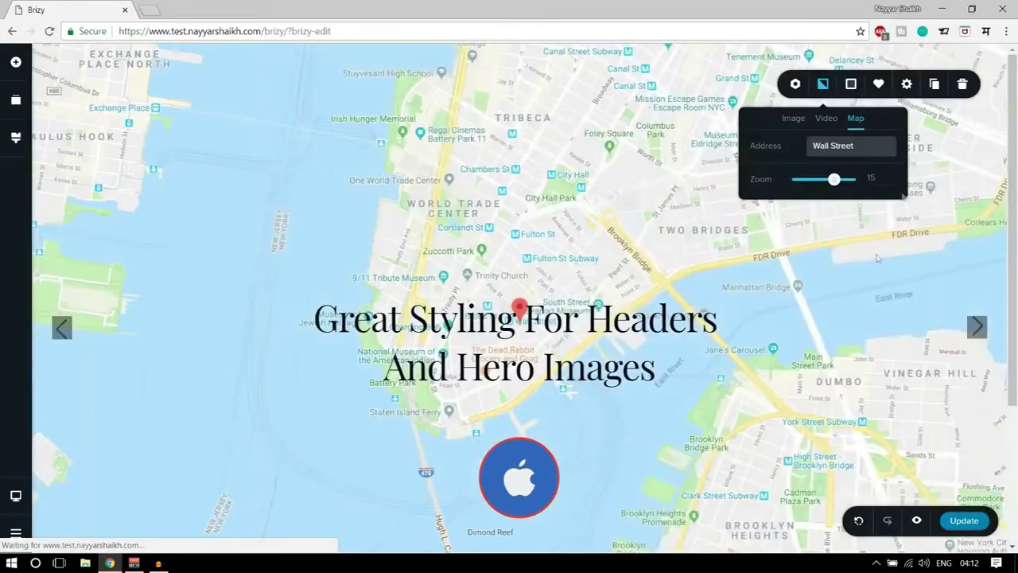
scroll(708, 342, down, 3)
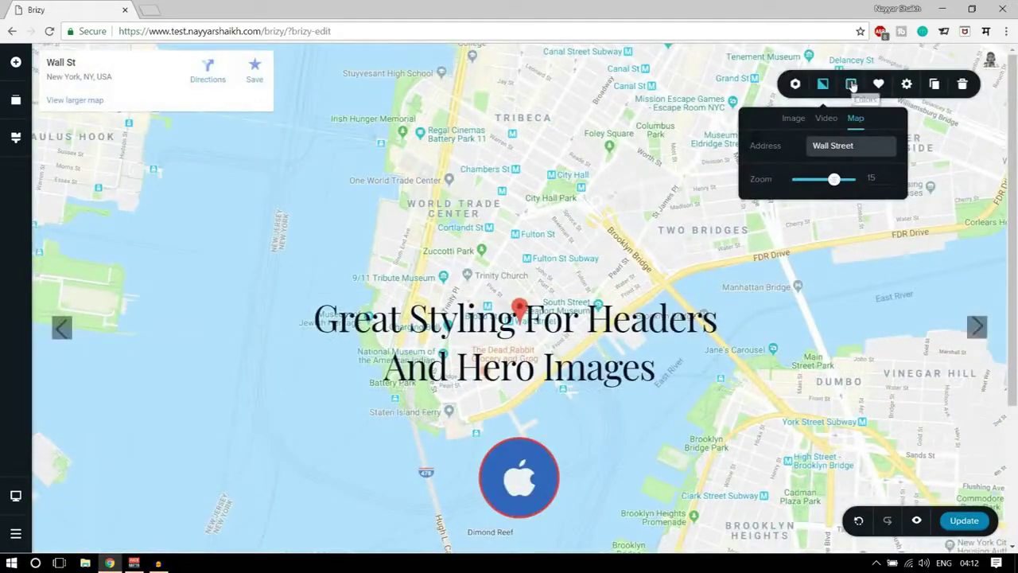
click(852, 86)
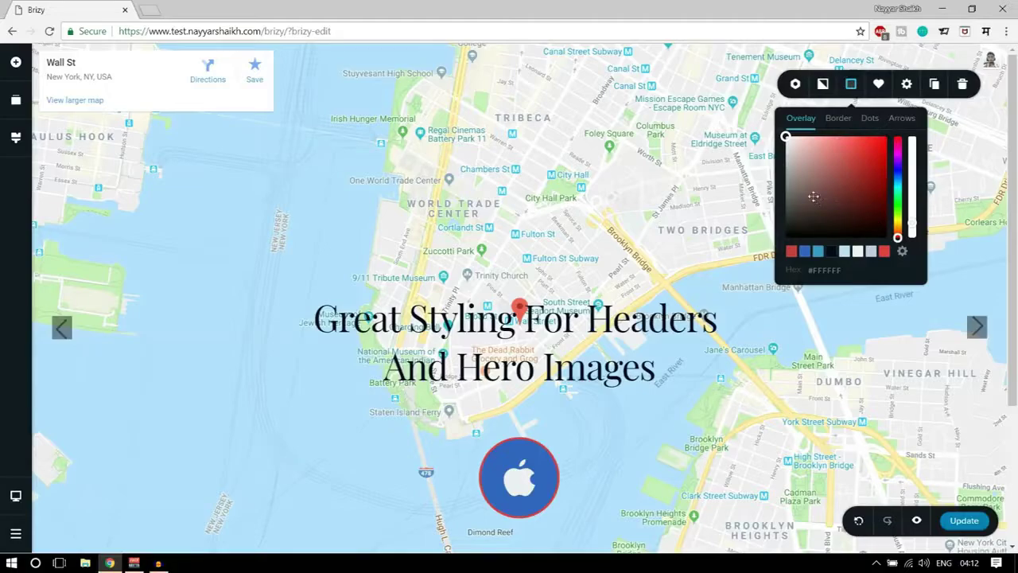
click(814, 197)
click(828, 208)
drag(829, 207, 857, 264)
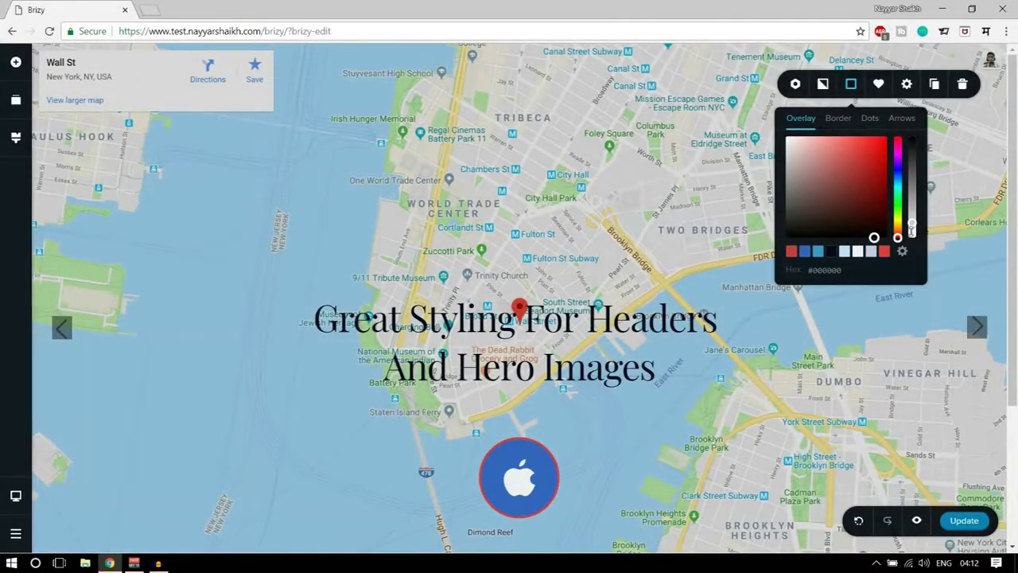
drag(912, 223, 913, 163)
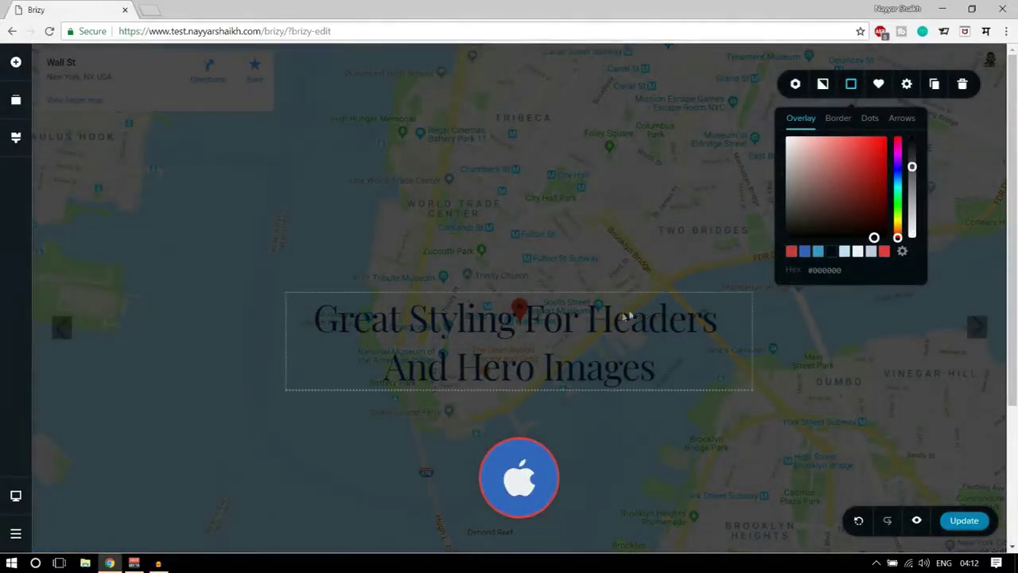
Recolour the header's heading text with a light palette colour and check the block against the darkened map
click(676, 305)
click(424, 271)
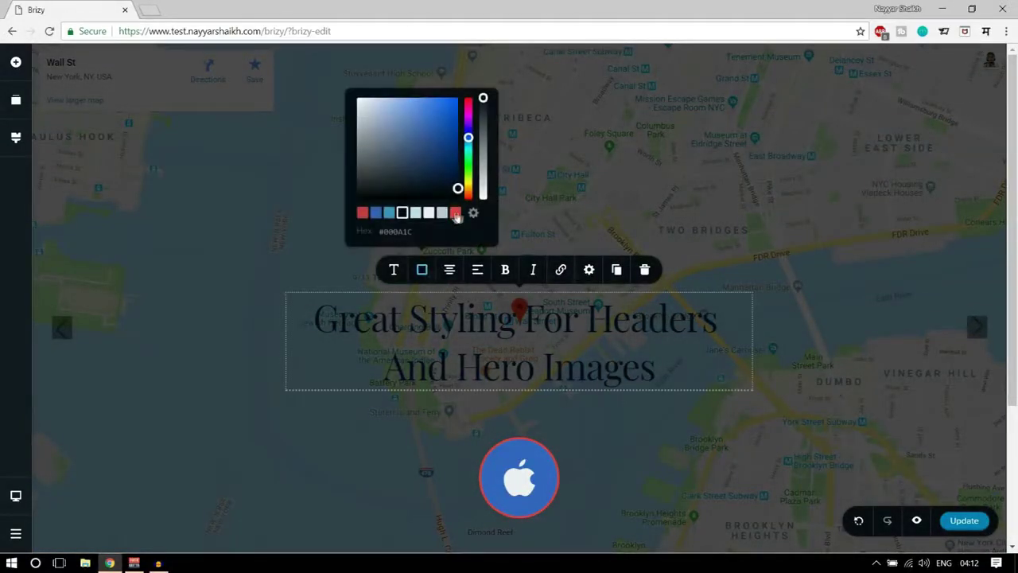
click(442, 213)
click(841, 211)
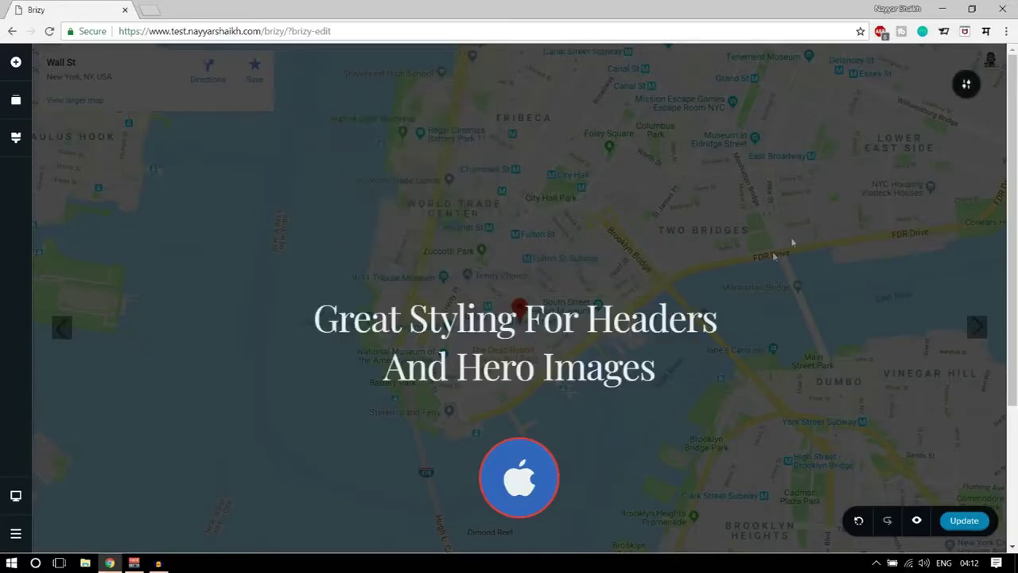
scroll(764, 295, down, 3)
scroll(780, 321, up, 3)
scroll(834, 297, down, 3)
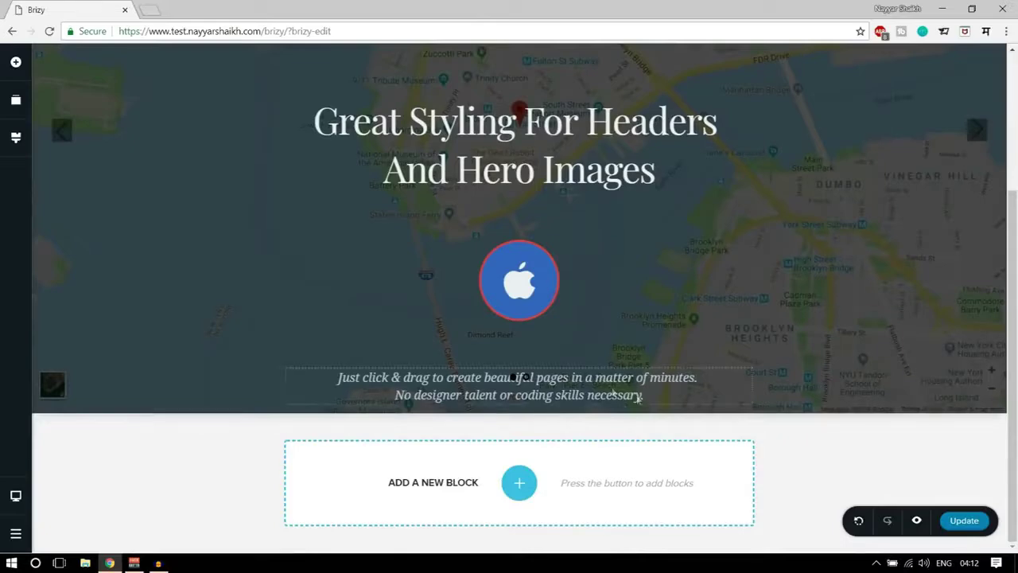
scroll(872, 330, up, 3)
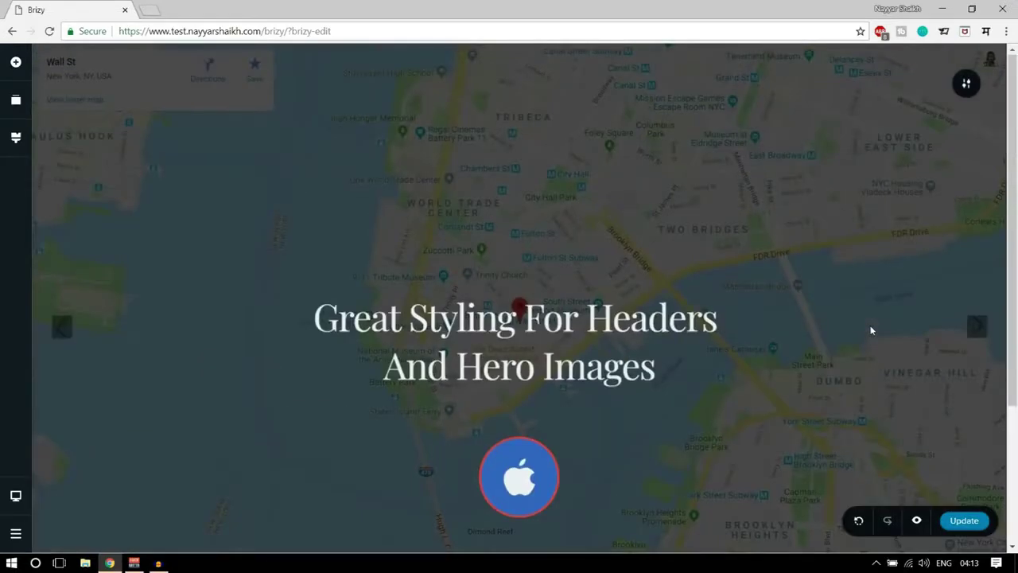
Start adding a new block below the header and browse the light designs in the Contact category
scroll(871, 329, down, 3)
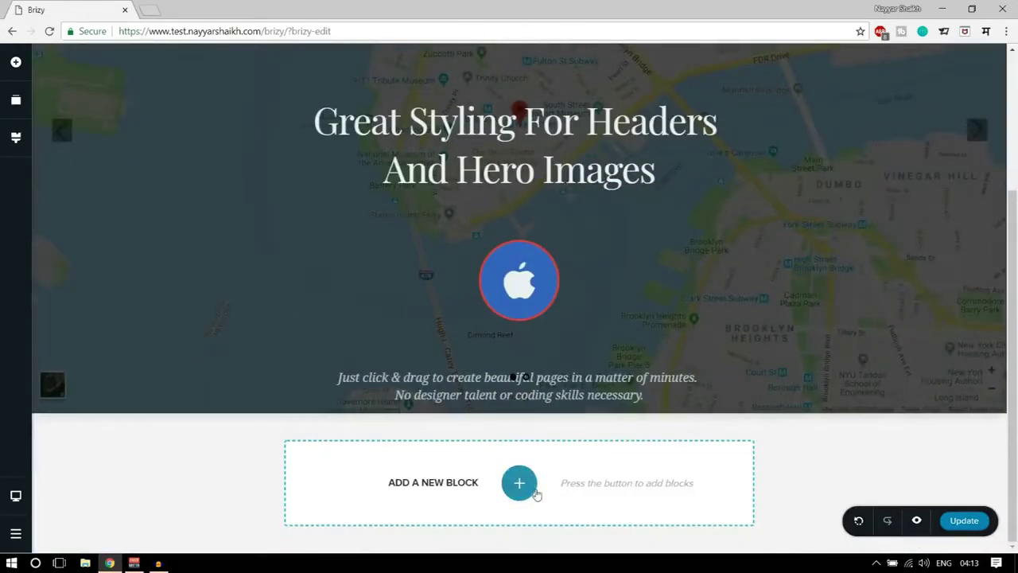
click(526, 483)
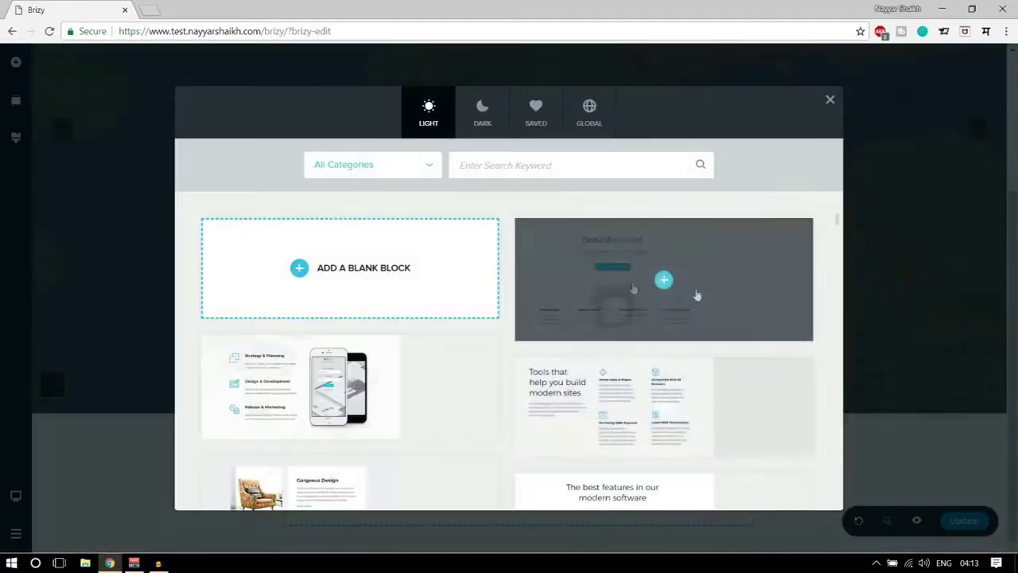
click(367, 166)
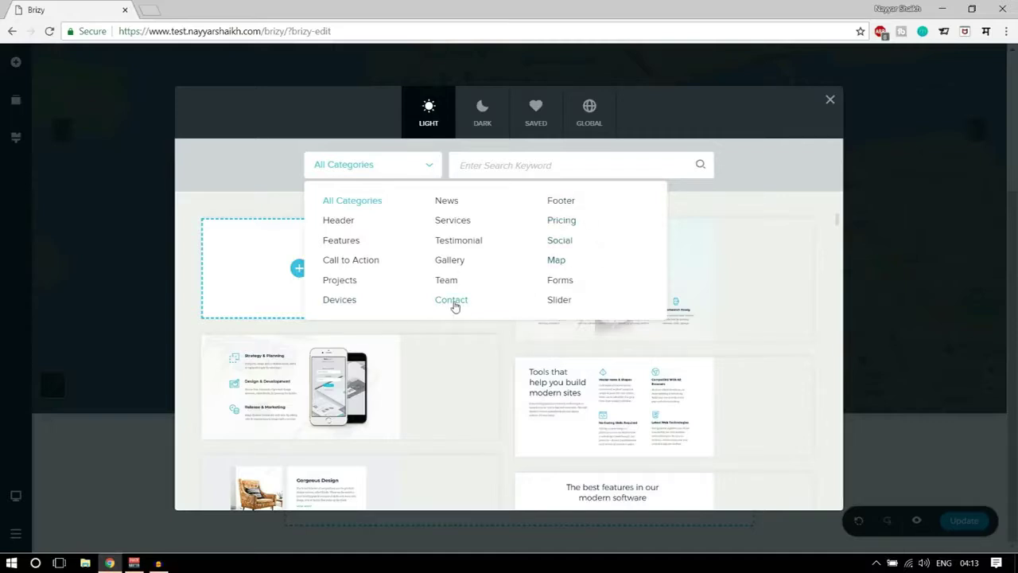
click(451, 300)
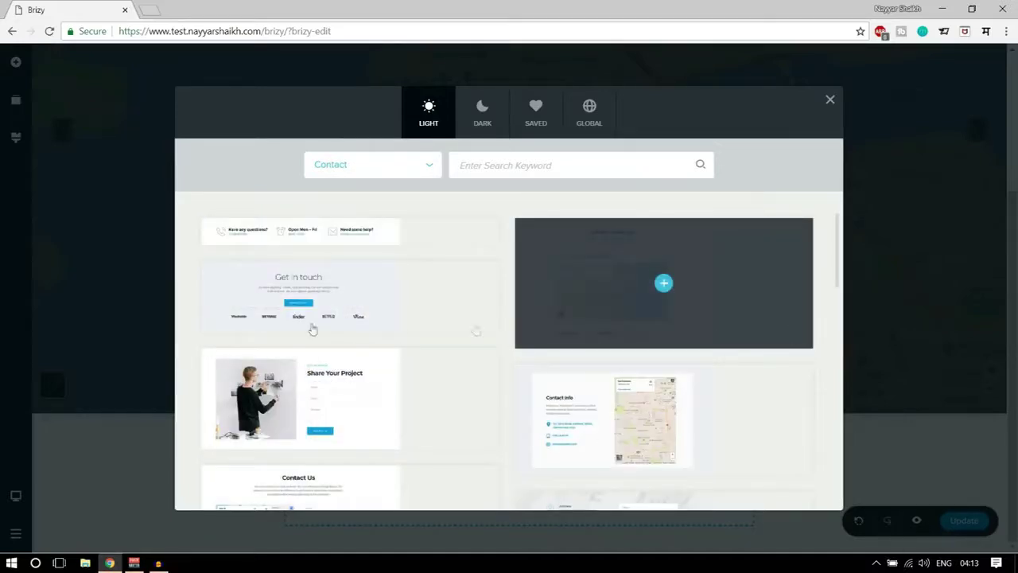
scroll(476, 329, down, 2)
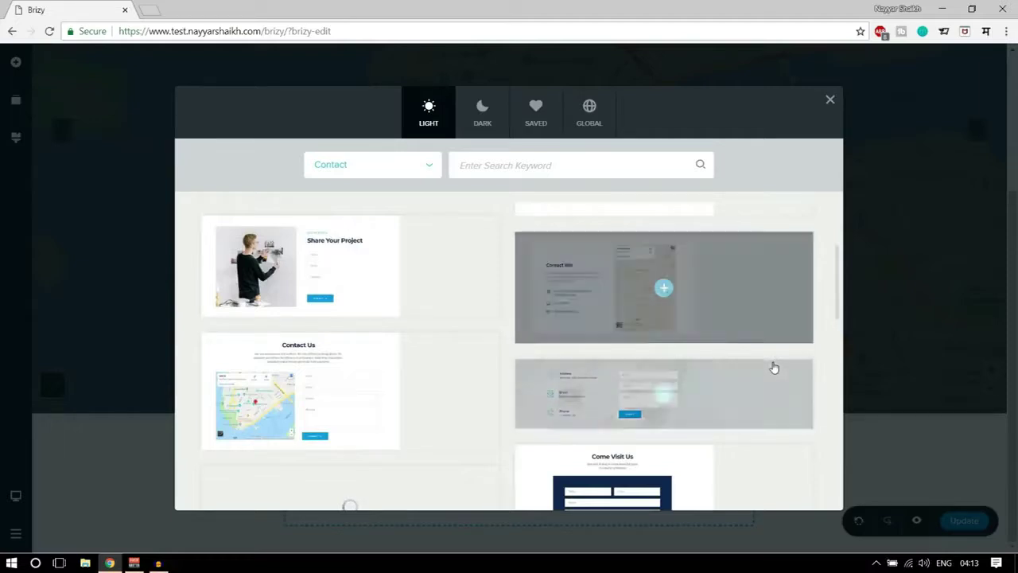
scroll(773, 368, down, 2)
scroll(684, 364, up, 1)
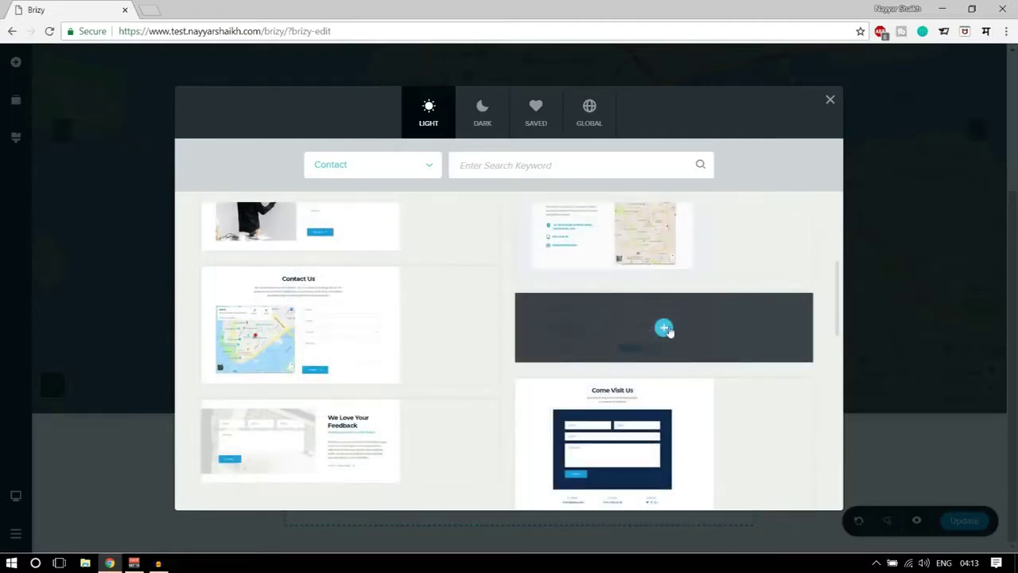
Add the dark Contact block with address, email and phone details beside a message form, and look it over
click(483, 119)
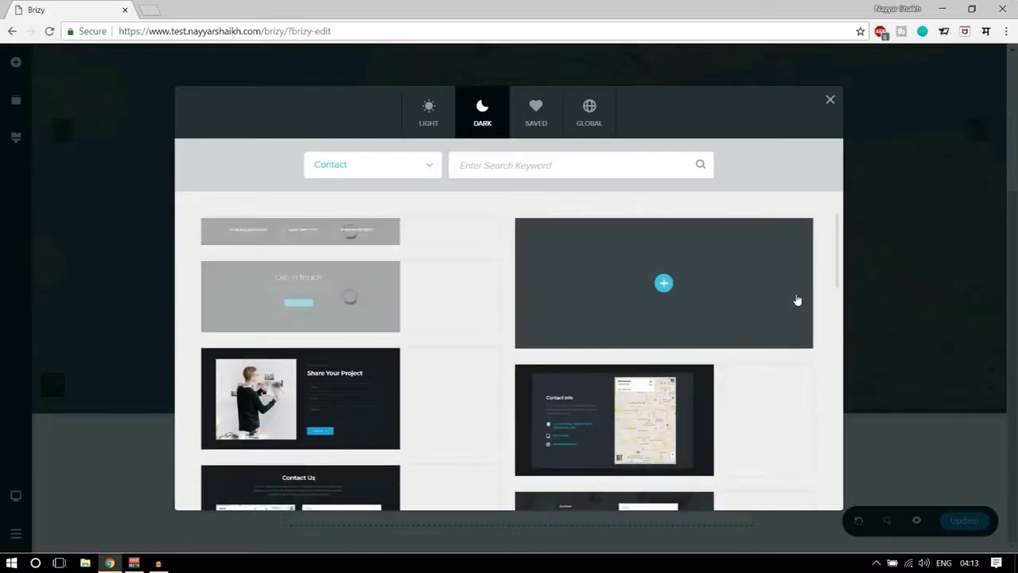
scroll(797, 300, down, 2)
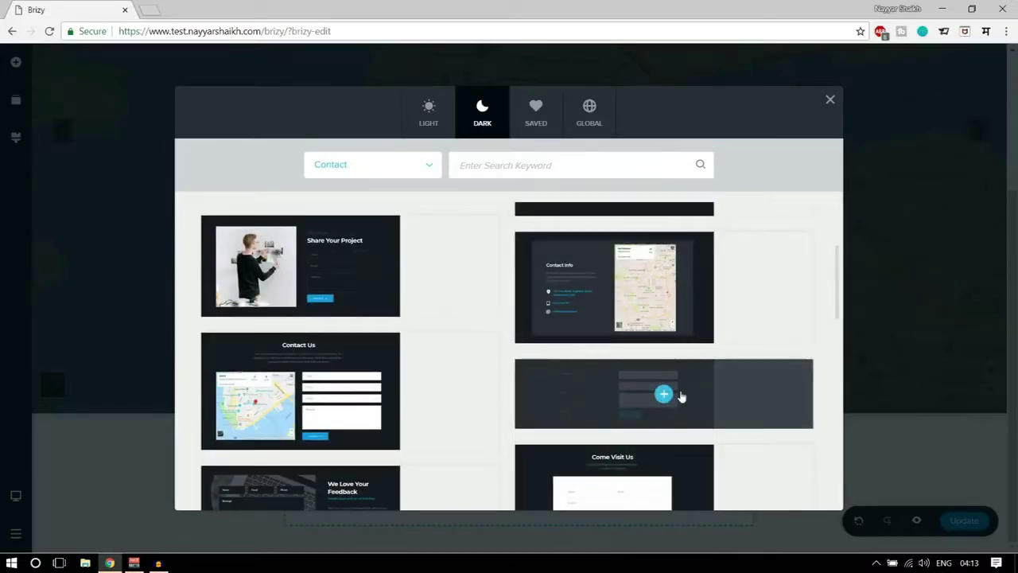
click(663, 394)
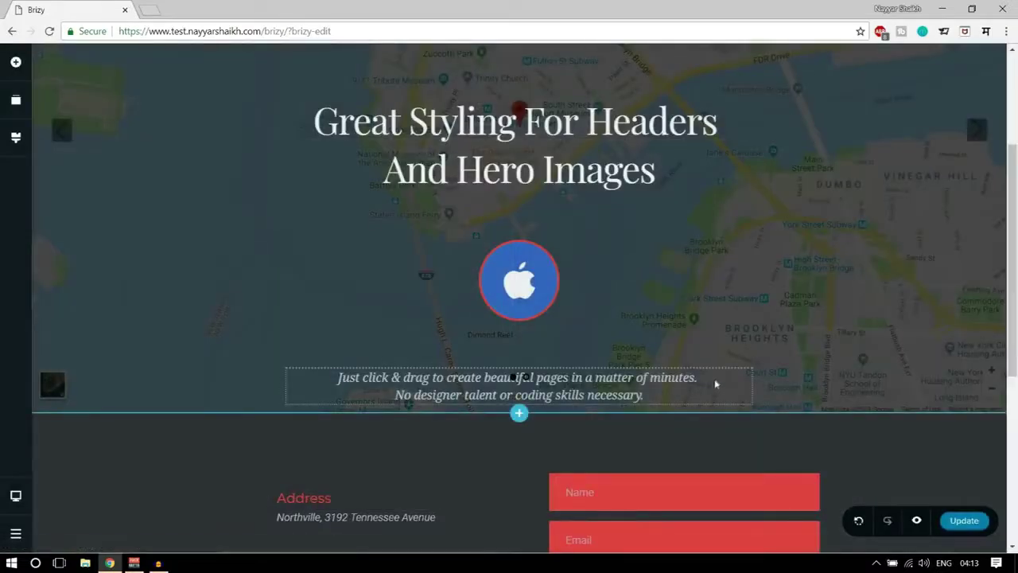
scroll(927, 379, down, 5)
scroll(927, 380, up, 5)
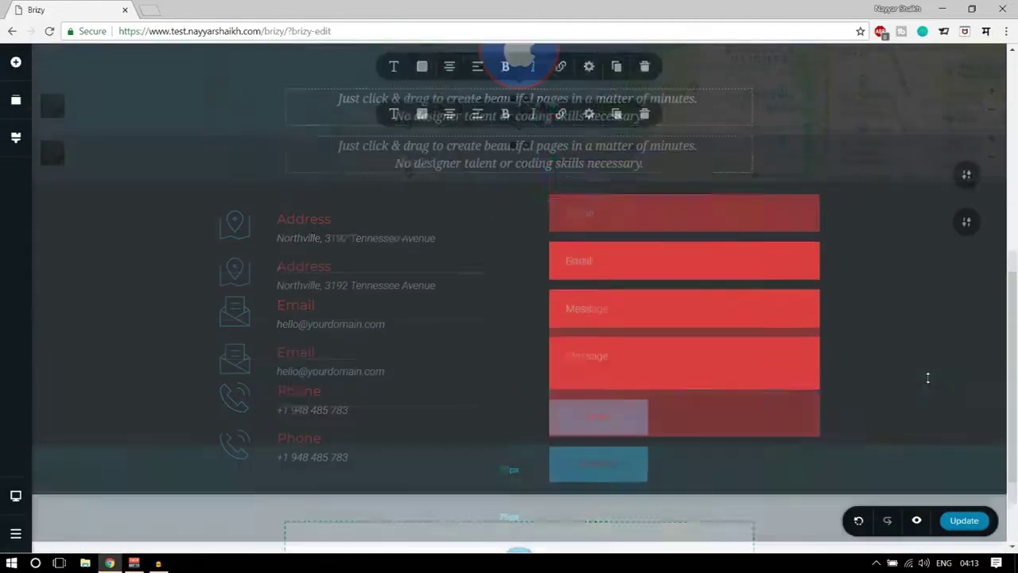
scroll(927, 376, up, 2)
Recolour the contact form's Submit button text with the light palette colour #EEF0F2
scroll(928, 374, down, 5)
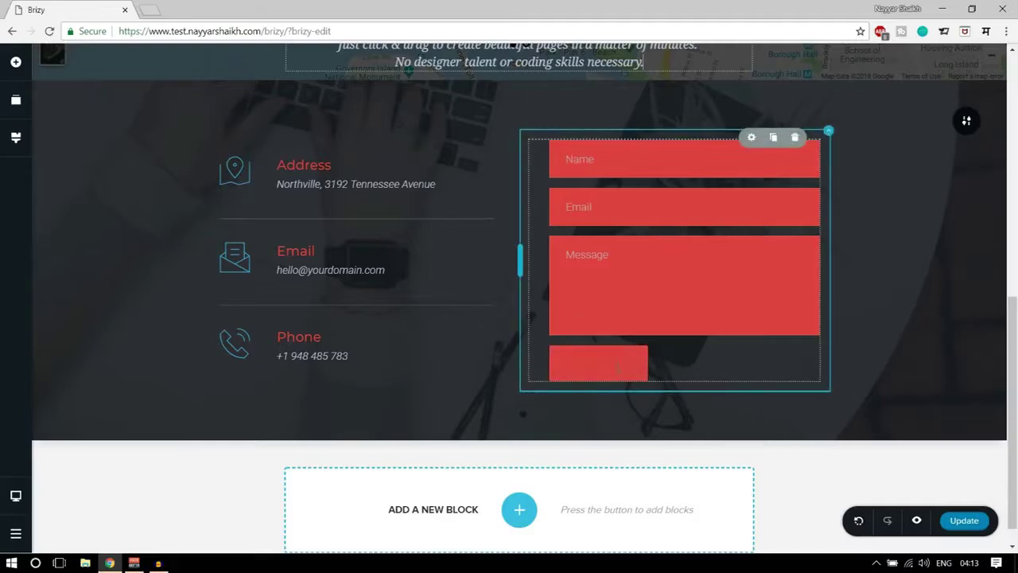
click(610, 366)
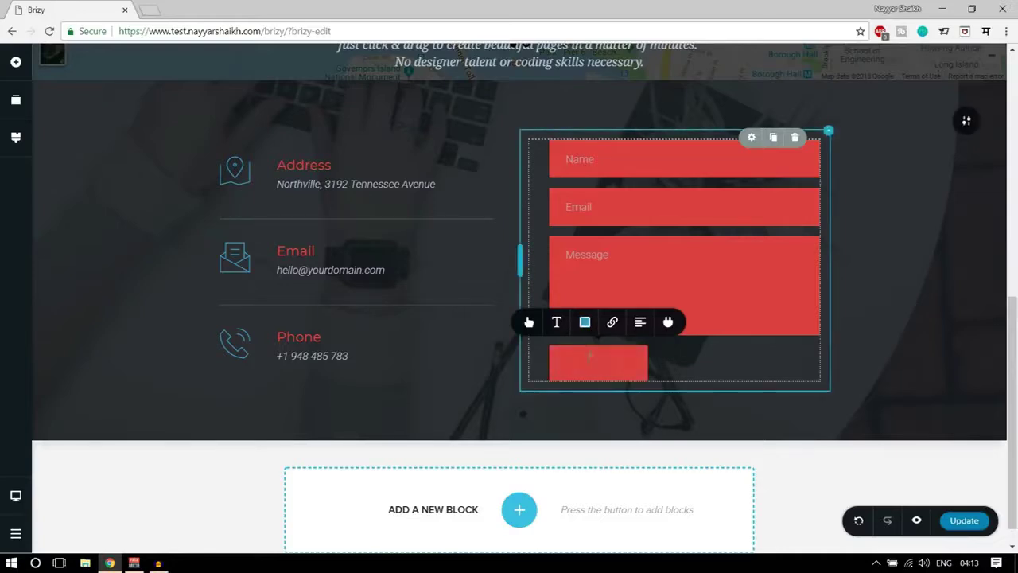
click(585, 323)
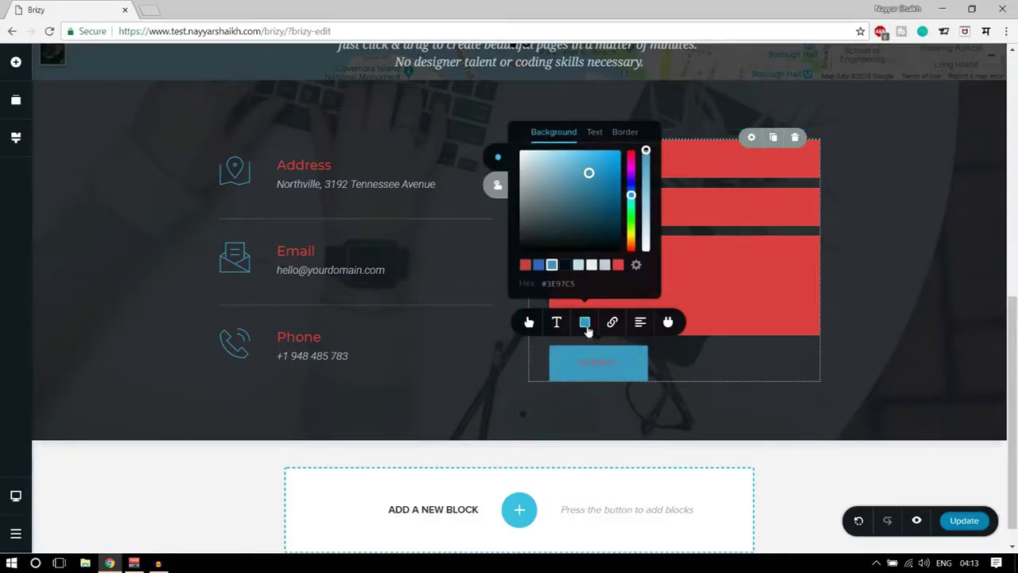
click(594, 132)
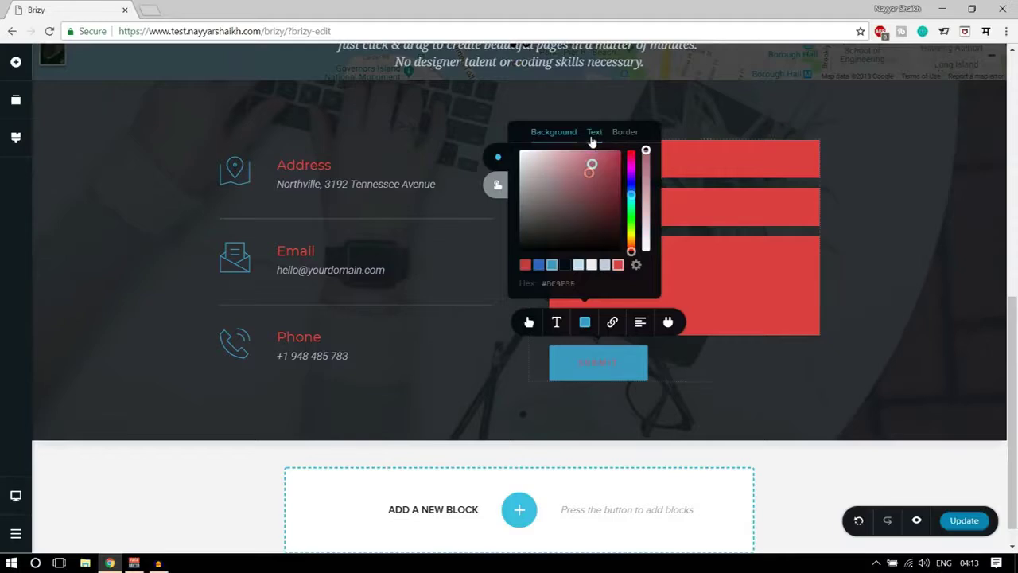
click(593, 265)
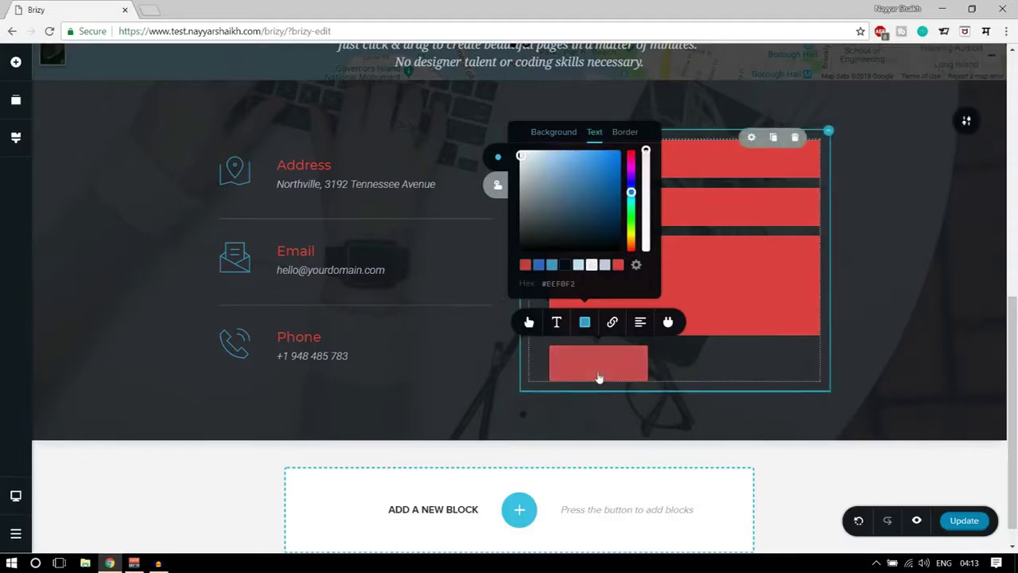
Restyle the Submit button as a large outlined button with rounded corners and a 3 px border
click(530, 323)
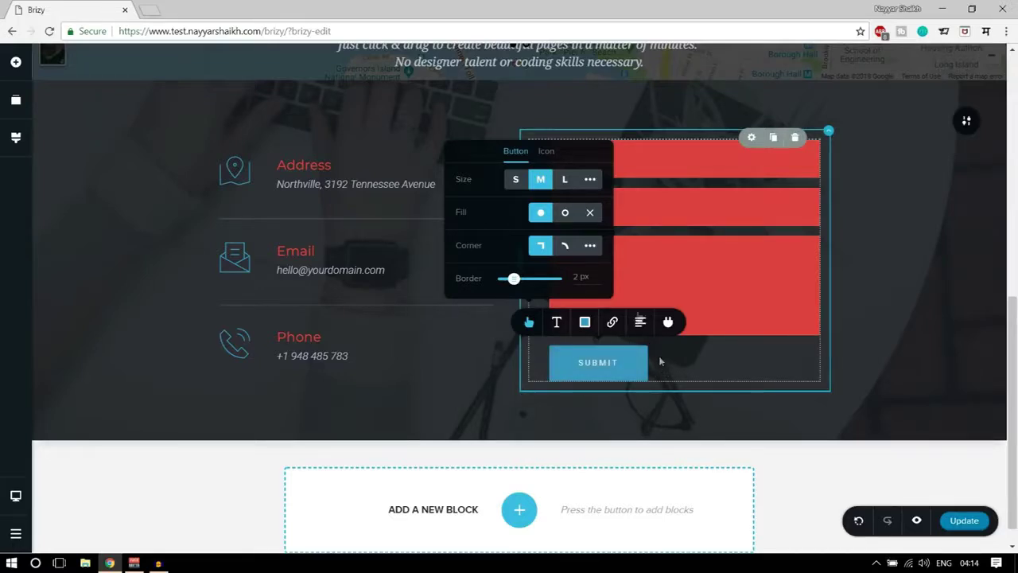
click(565, 246)
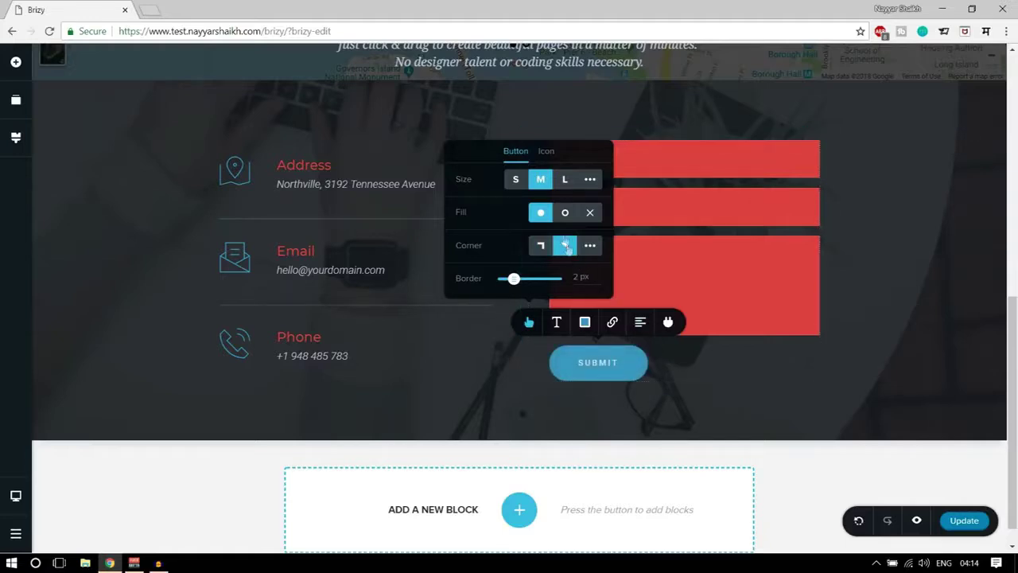
click(566, 213)
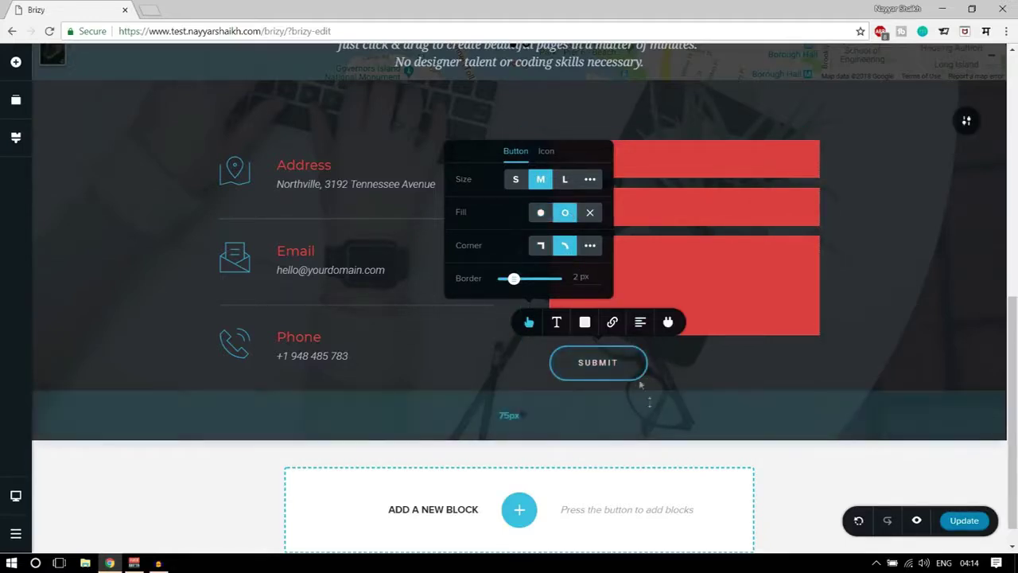
click(541, 213)
click(565, 213)
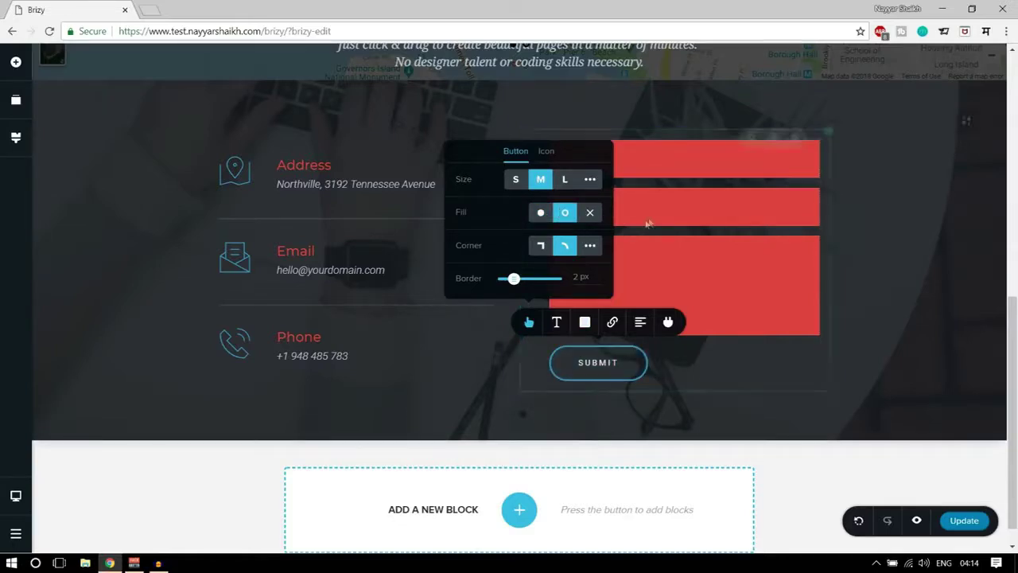
click(516, 181)
click(564, 180)
mouse_move(513, 280)
mouse_down()
mouse_move(525, 278)
mouse_move(504, 279)
mouse_move(519, 278)
mouse_up()
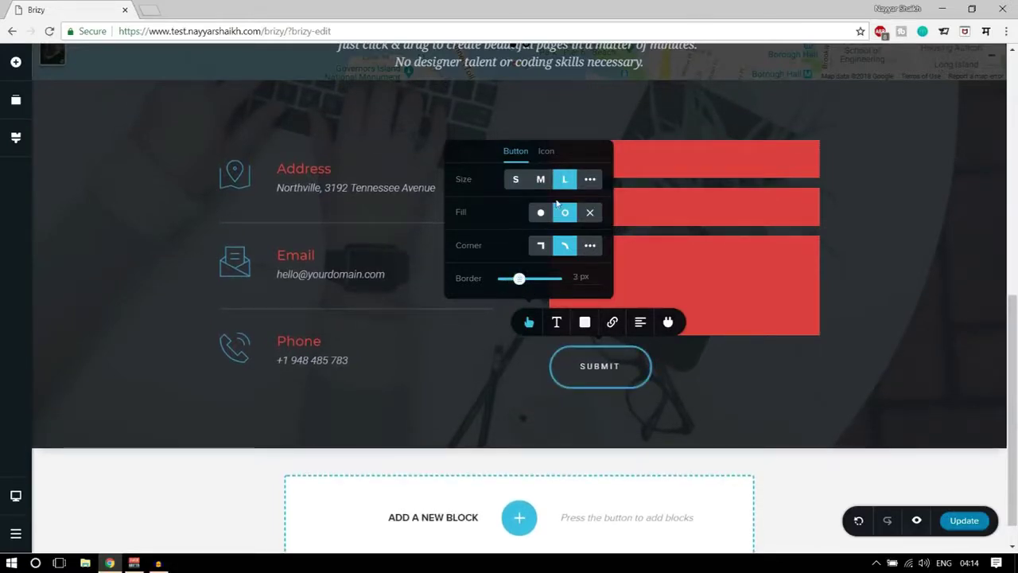
Add the rocket outline icon from the Travel category to the Submit button
click(548, 153)
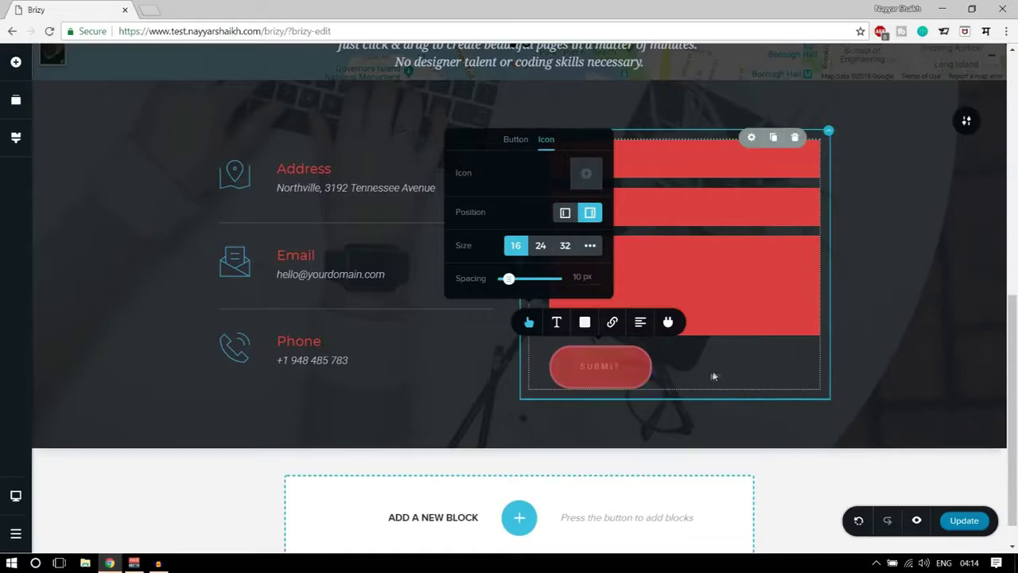
click(586, 172)
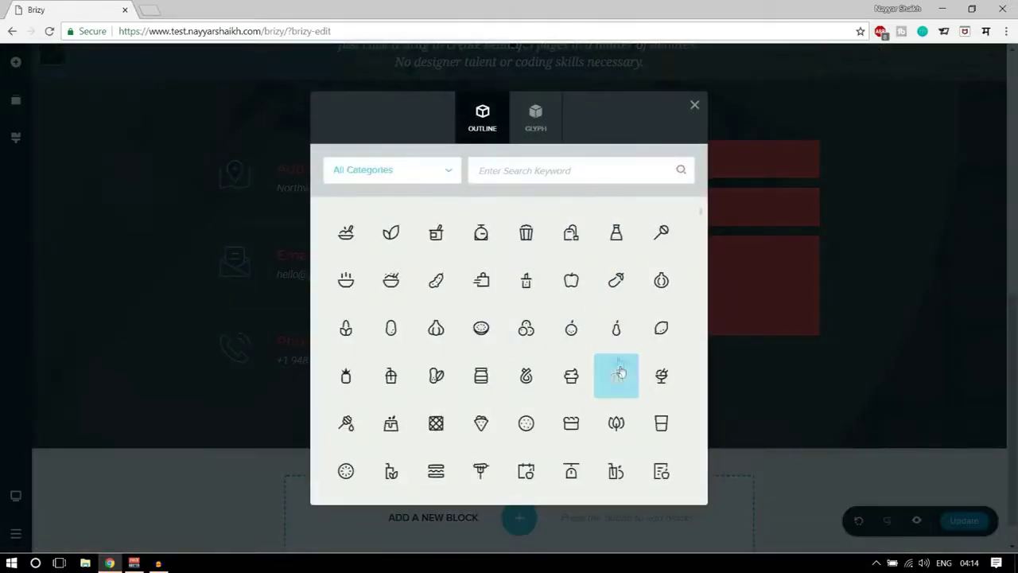
scroll(616, 366, down, 1)
scroll(621, 373, down, 3)
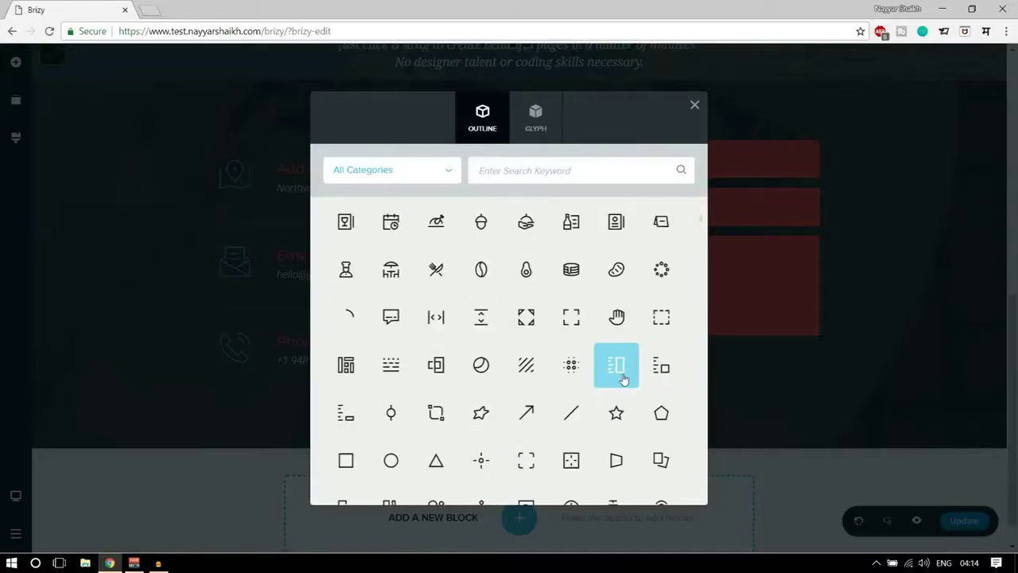
click(435, 172)
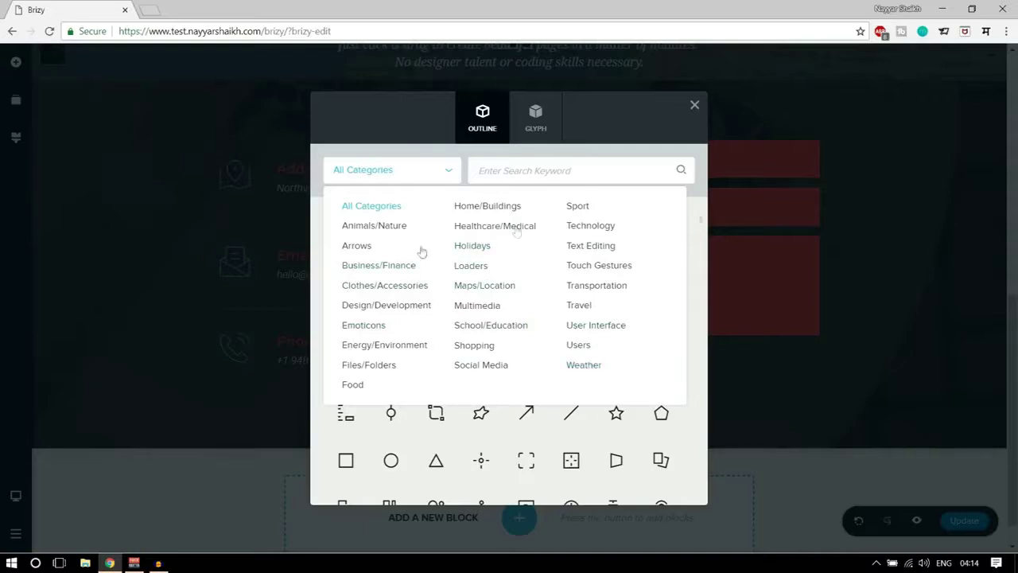
click(578, 305)
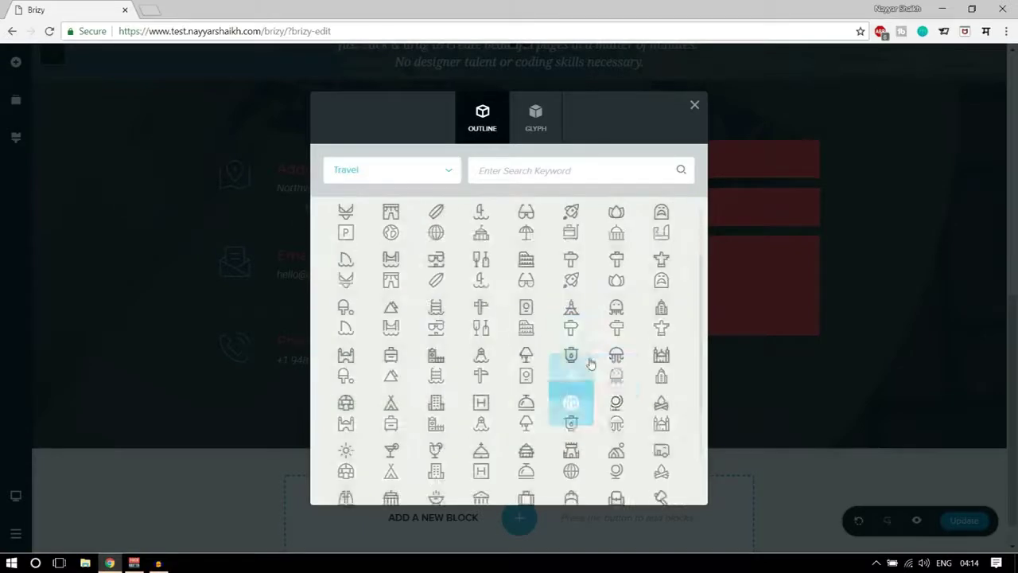
click(571, 288)
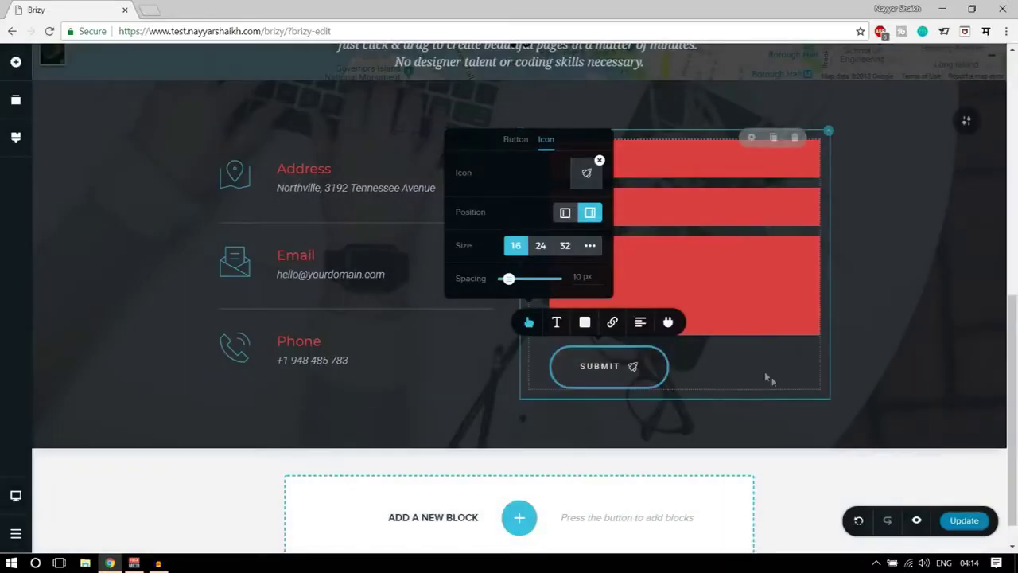
Set the Submit button's icon size to 32, keep it after the label and widen the spacing between them
click(540, 248)
click(565, 246)
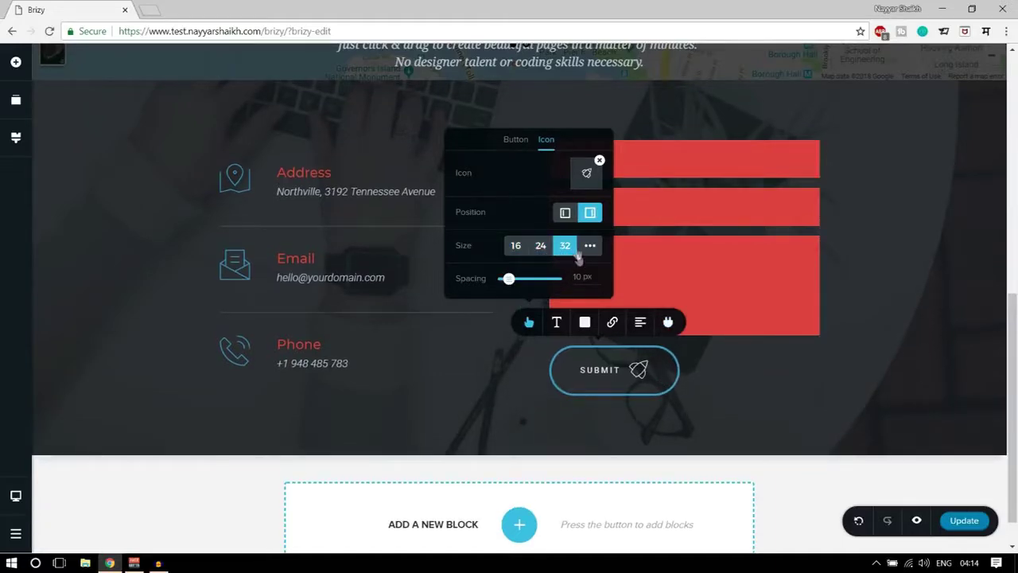
click(564, 214)
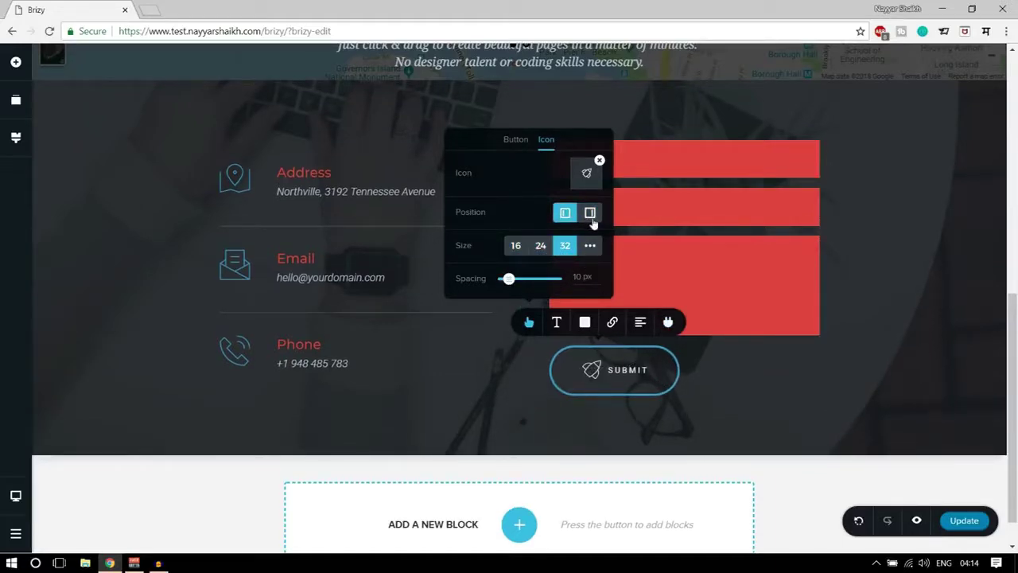
click(590, 215)
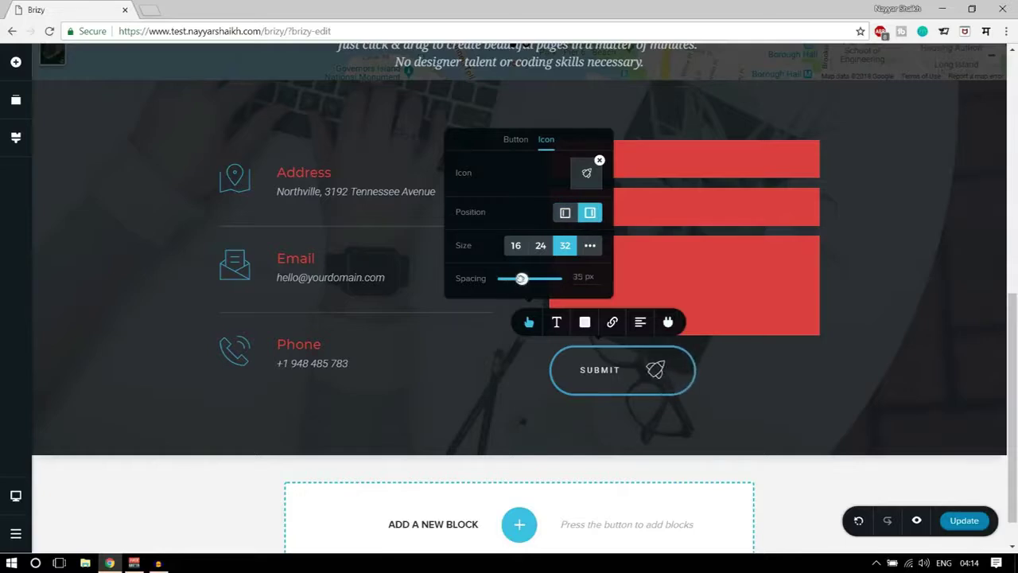
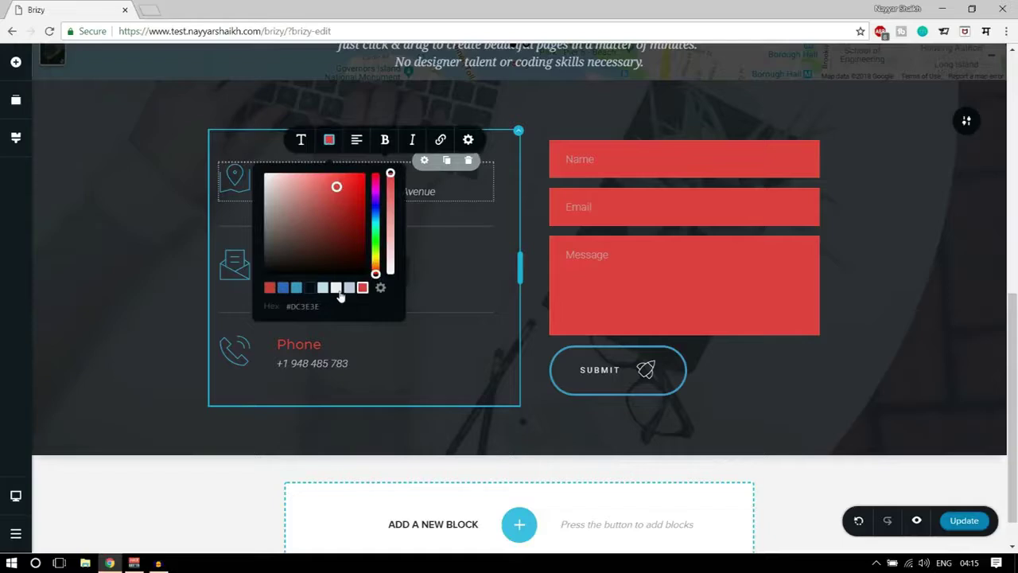
Try a light palette colour on the contact block's Address heading and undo the change
click(336, 288)
click(430, 282)
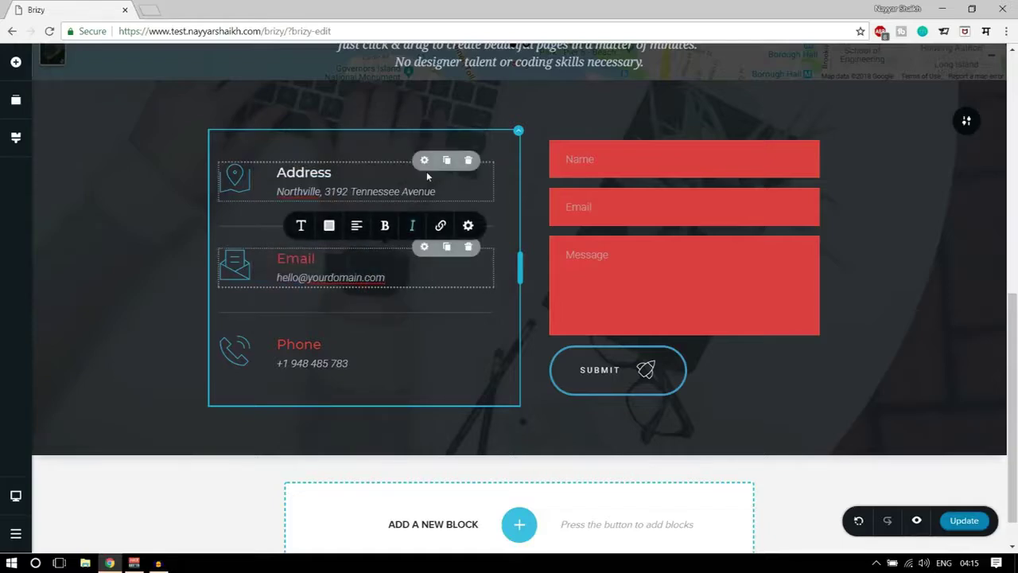
click(505, 102)
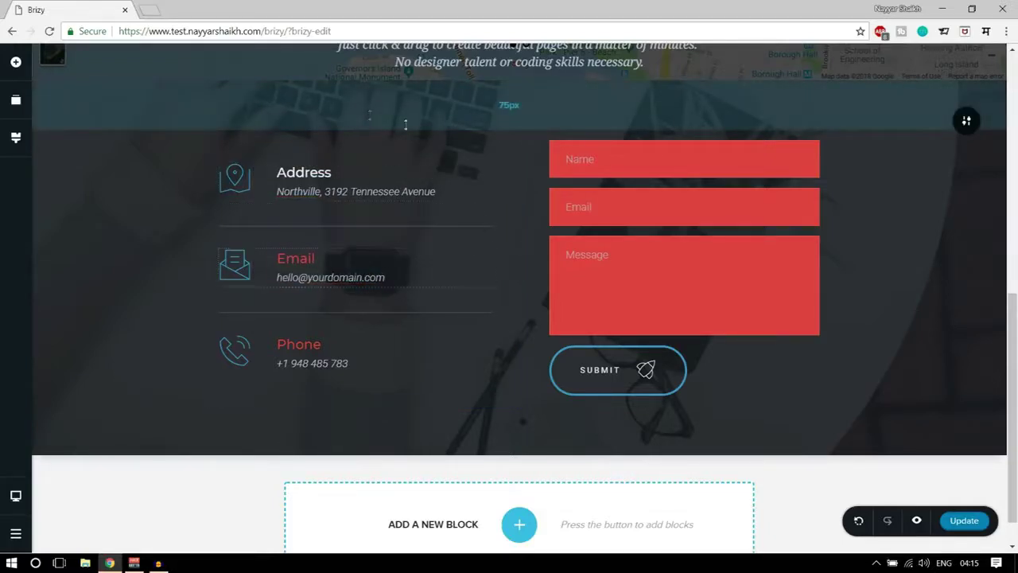
key(ctrl+z)
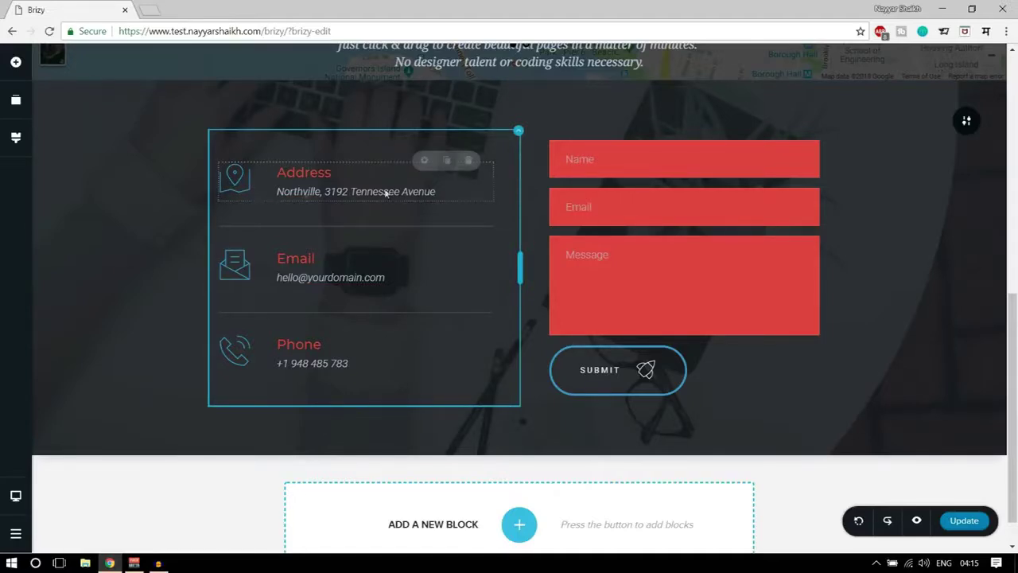
Change the first colour of the global styling palette from red to a muted grey-blue
click(16, 141)
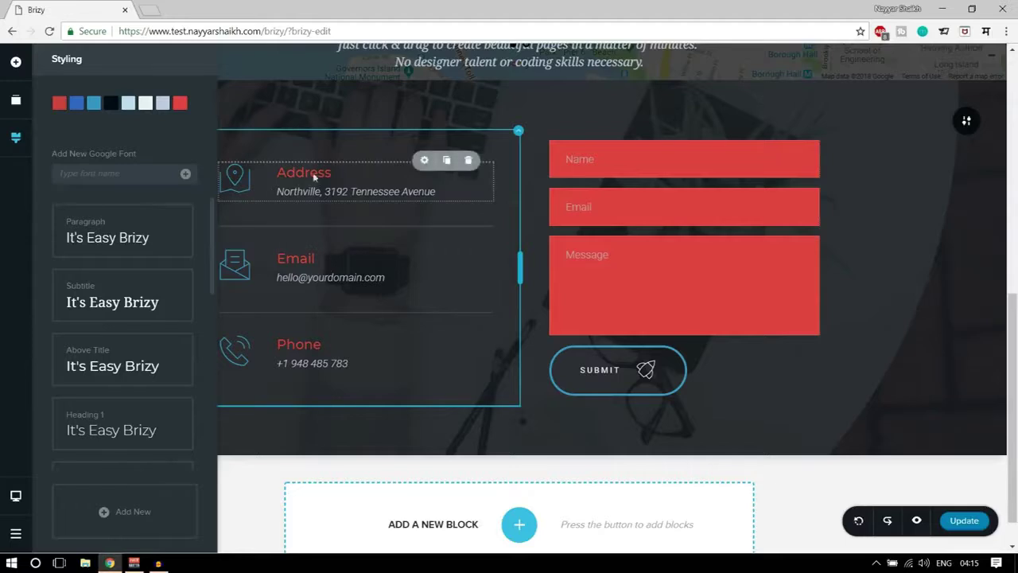
click(59, 103)
drag(84, 157, 49, 141)
drag(129, 140, 80, 159)
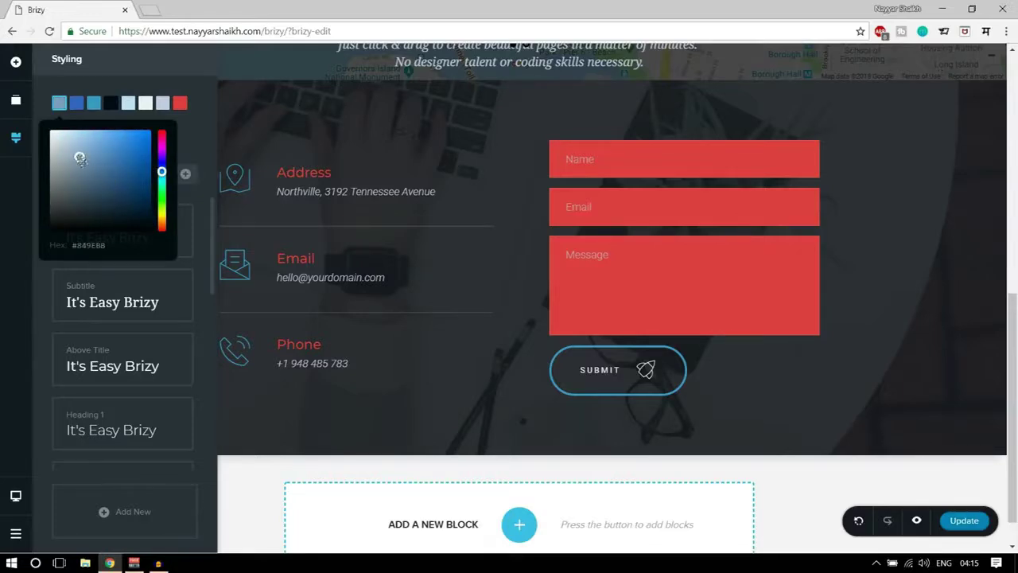
Change the last colour of the global palette, used by the contact headings and form fields, to blue #4A60A5
click(179, 102)
drag(180, 152, 138, 186)
drag(232, 185, 227, 169)
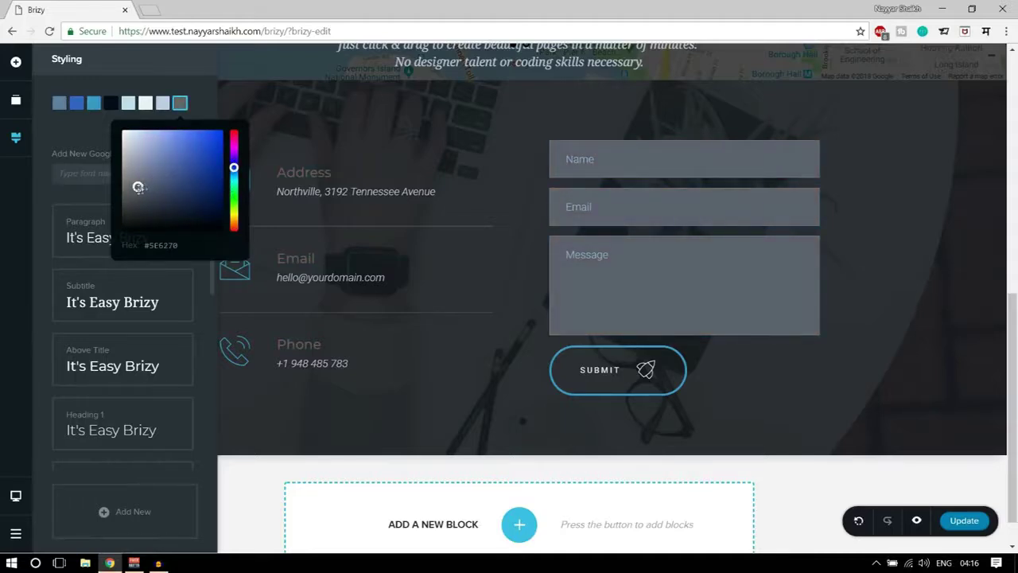
mouse_move(177, 173)
mouse_down()
mouse_move(182, 188)
mouse_move(177, 166)
mouse_up()
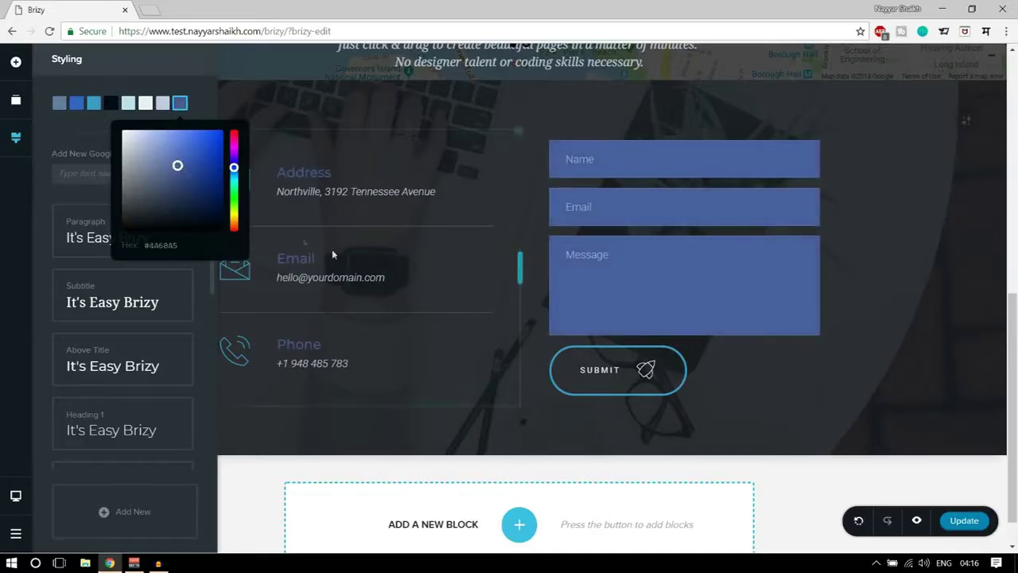
click(352, 108)
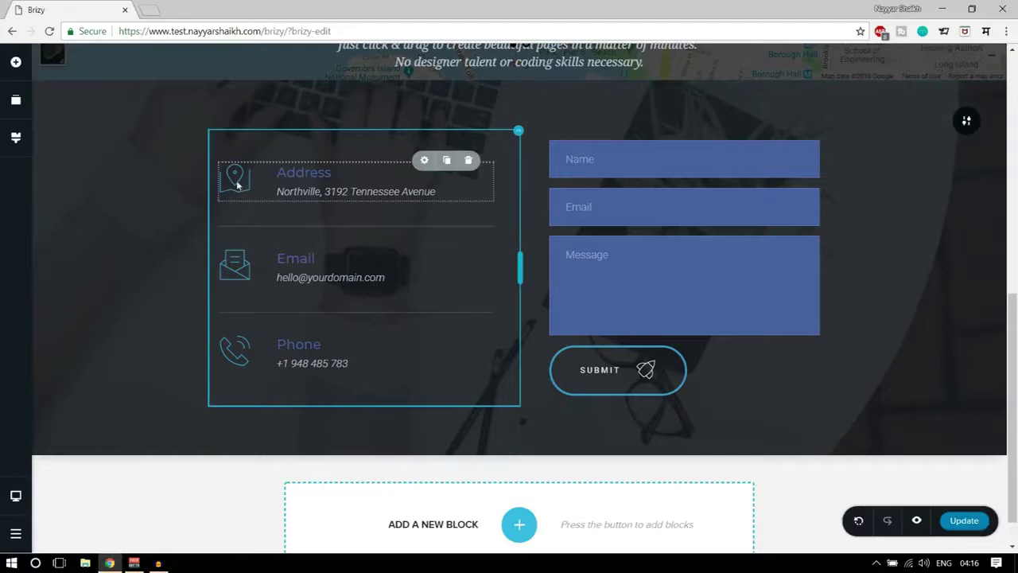
Change the third global palette colour, used by the contact icons and Submit button border, to red #C53E40
click(15, 137)
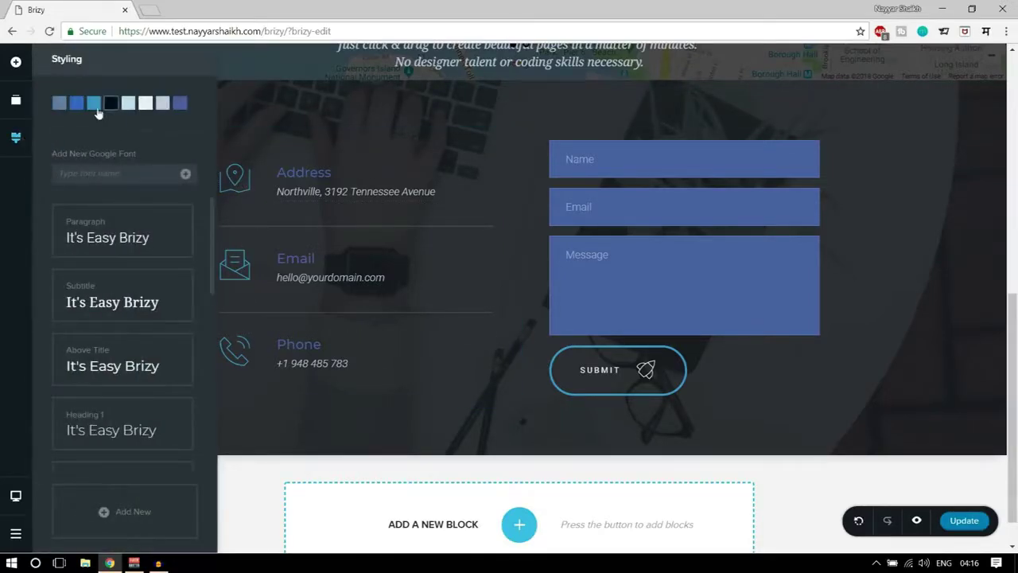
click(93, 104)
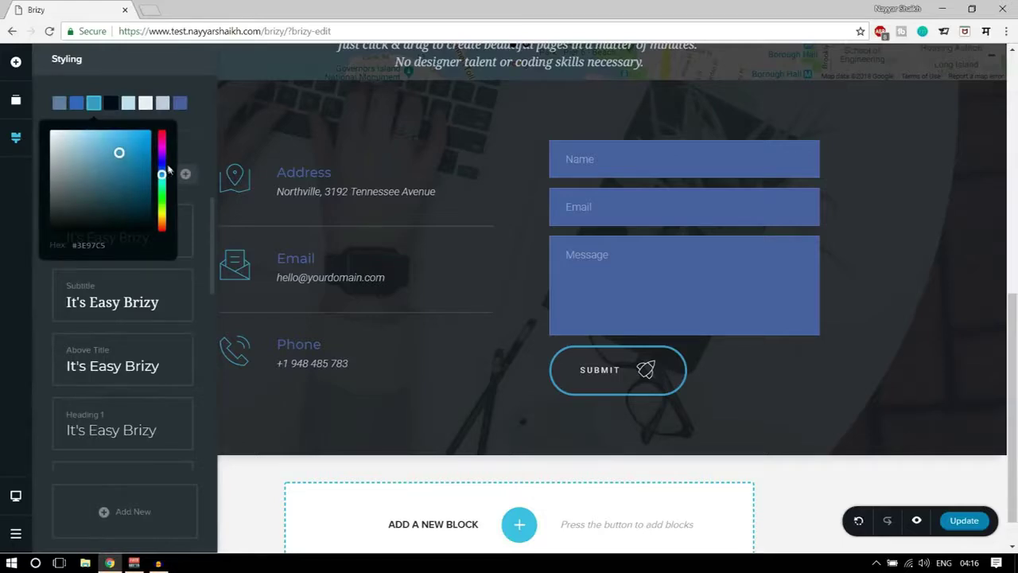
drag(162, 174, 161, 129)
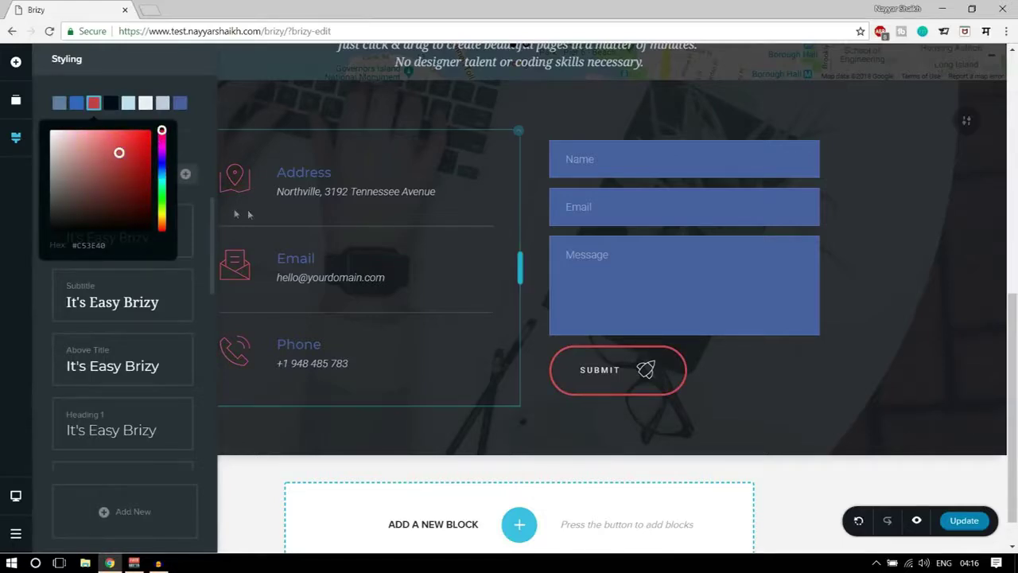
click(278, 139)
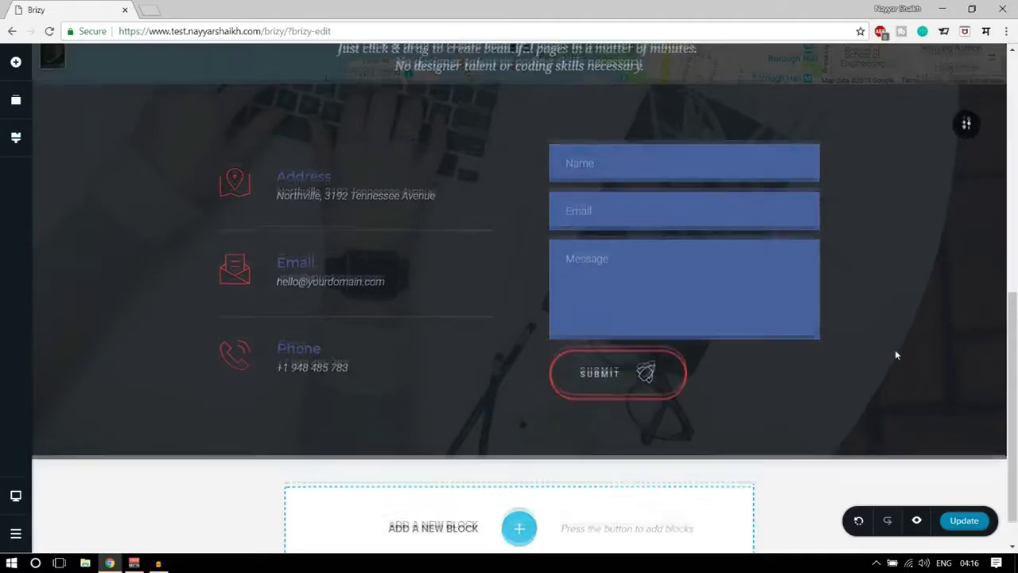
Look over the header and contact blocks to check how the new palette colours apply across the page
scroll(896, 352, up, 3)
scroll(896, 356, up, 3)
scroll(588, 420, down, 3)
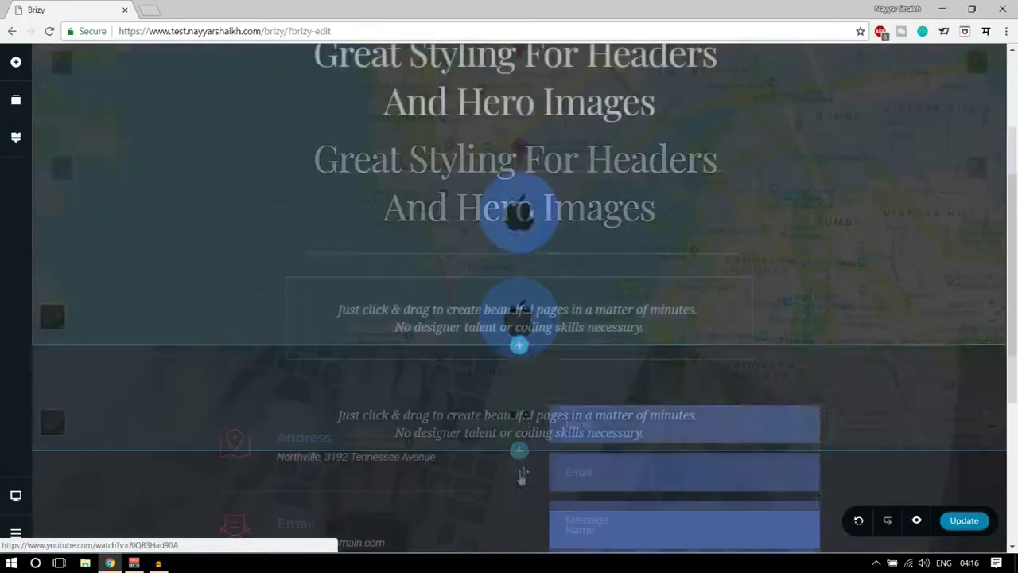
scroll(587, 420, down, 3)
scroll(953, 343, up, 1)
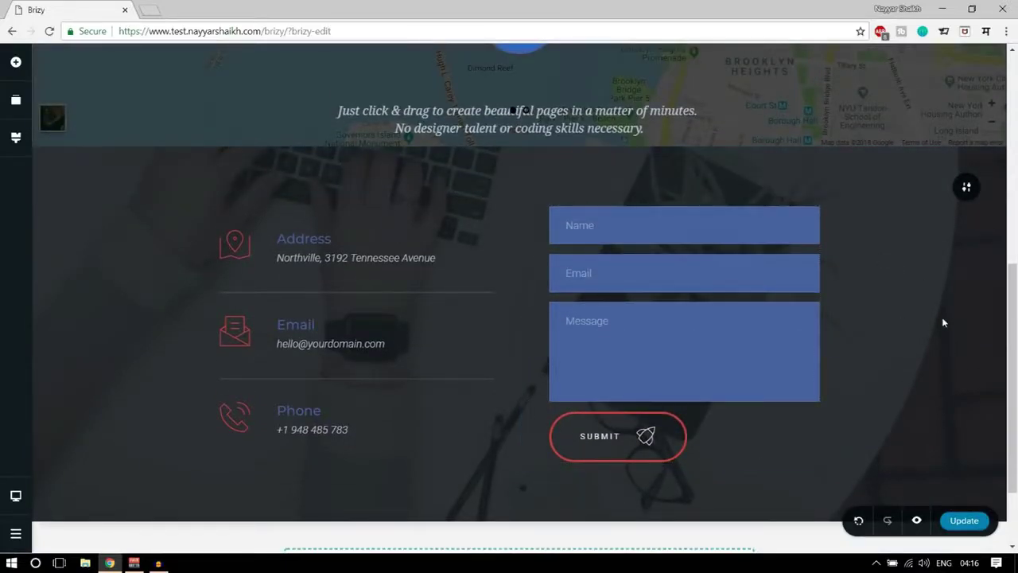
scroll(944, 322, up, 5)
scroll(568, 357, down, 5)
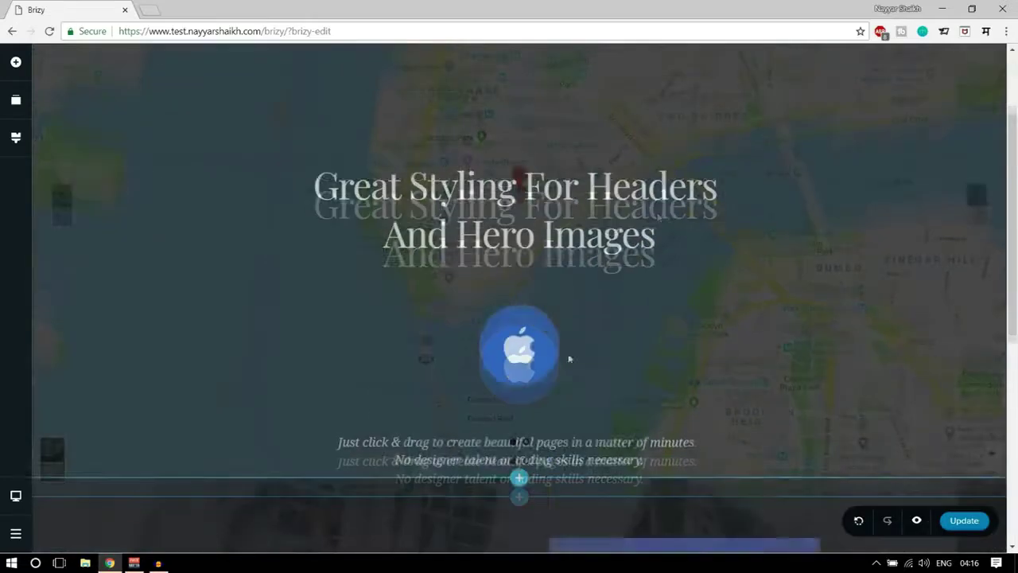
Reorder the page blocks so the contact form block sits above the header block with the map background
scroll(560, 368, up, 5)
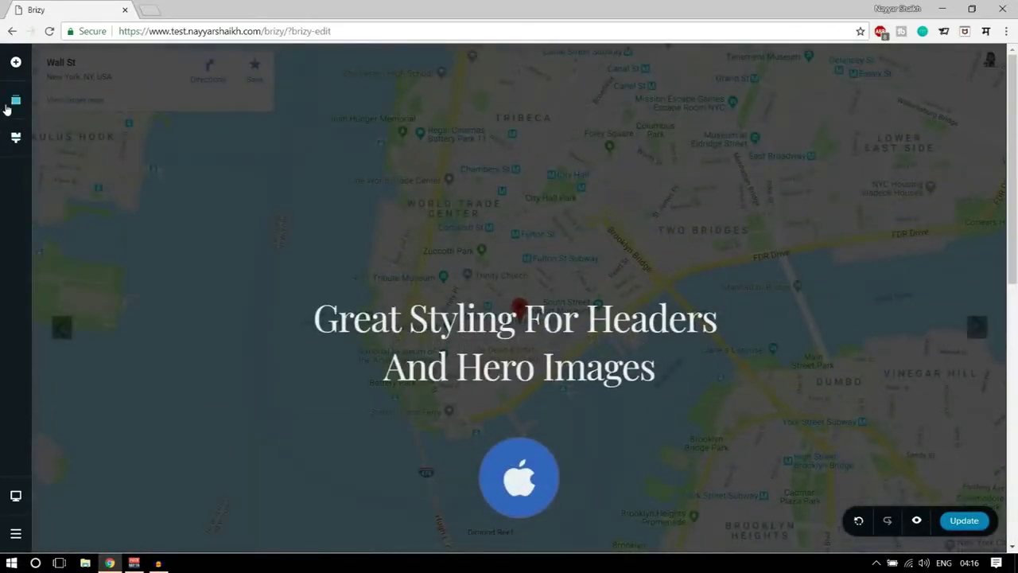
click(6, 106)
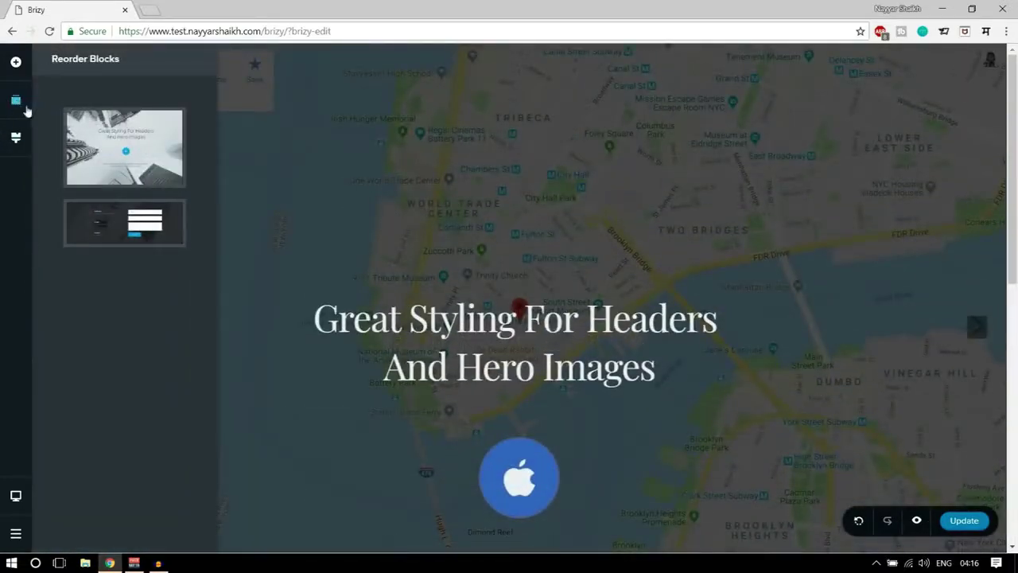
mouse_move(116, 127)
mouse_move(145, 235)
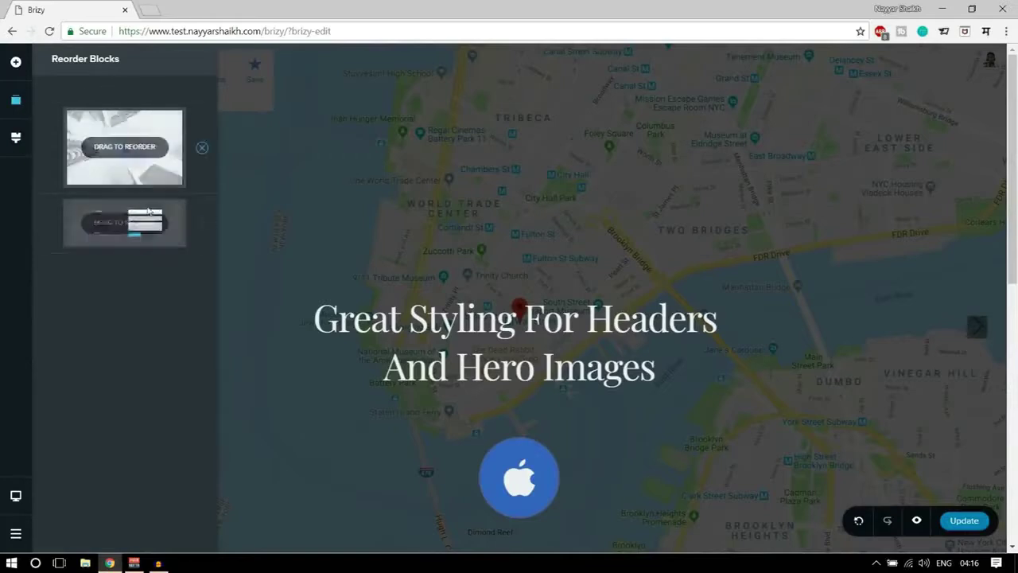
drag(153, 227, 156, 142)
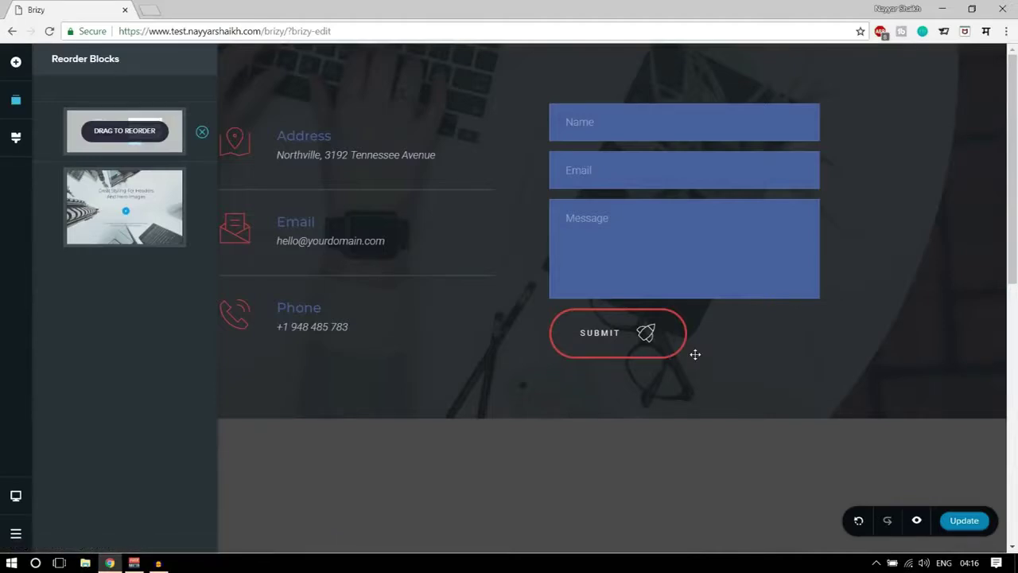
scroll(531, 340, down, 1)
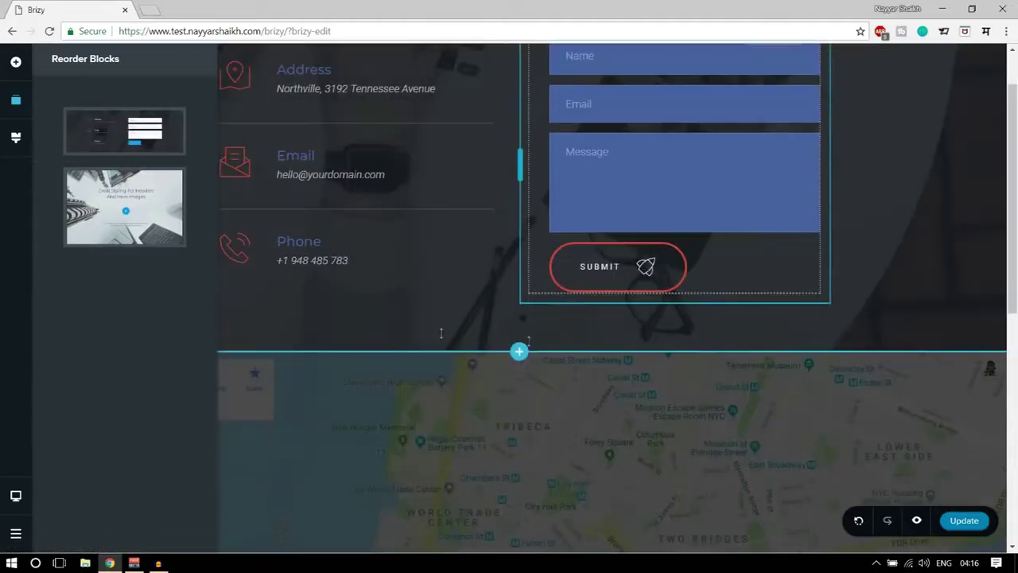
click(662, 407)
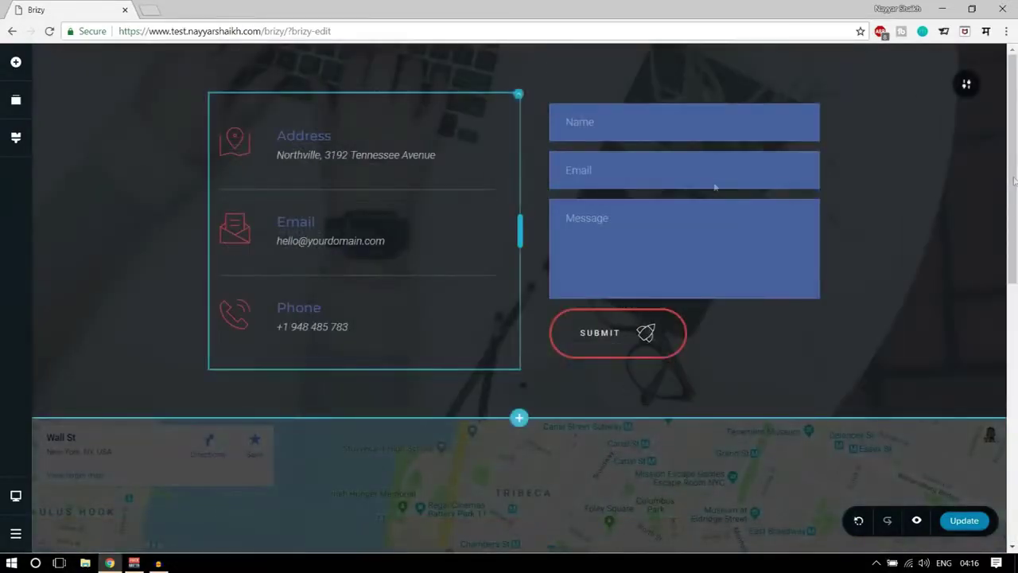
scroll(971, 263, down, 7)
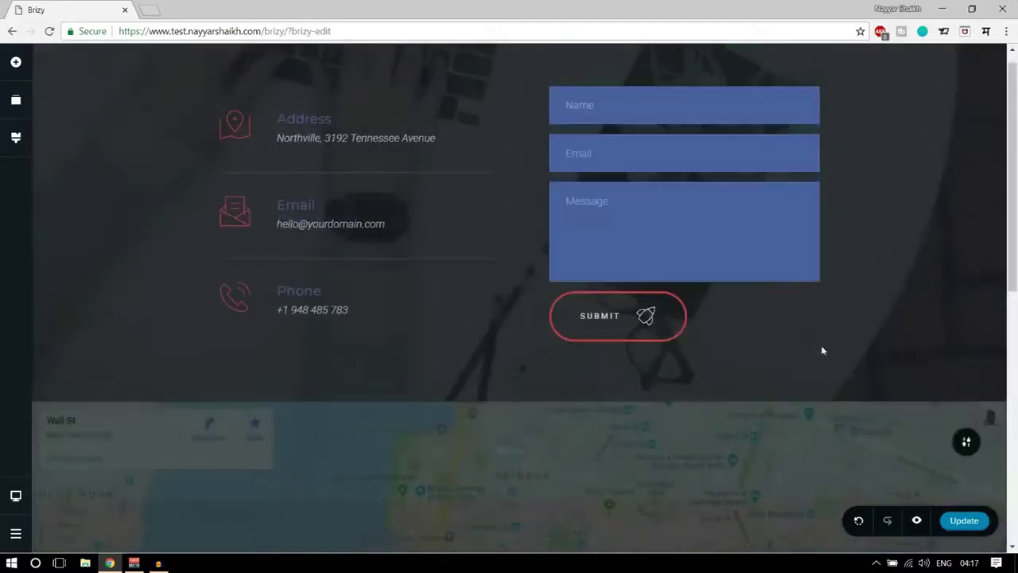
Preview the contact and header blocks in the mobile layout, then return to the desktop layout
click(17, 497)
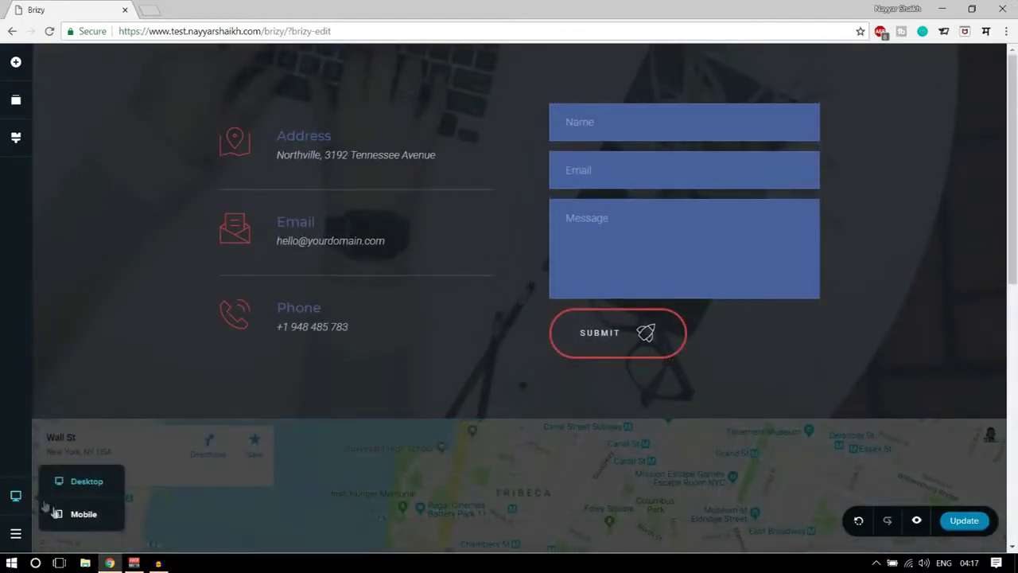
click(84, 515)
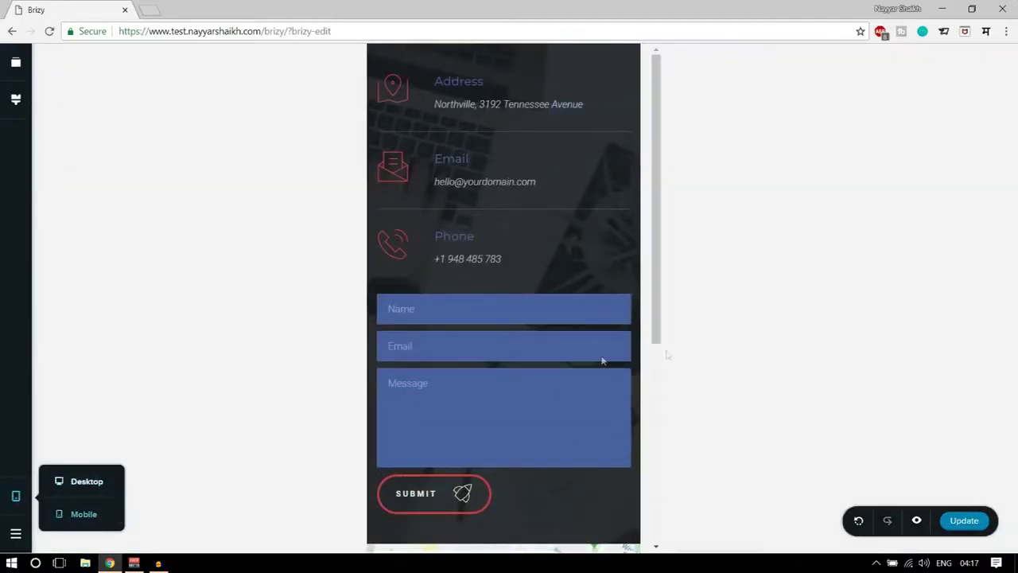
scroll(566, 347, down, 4)
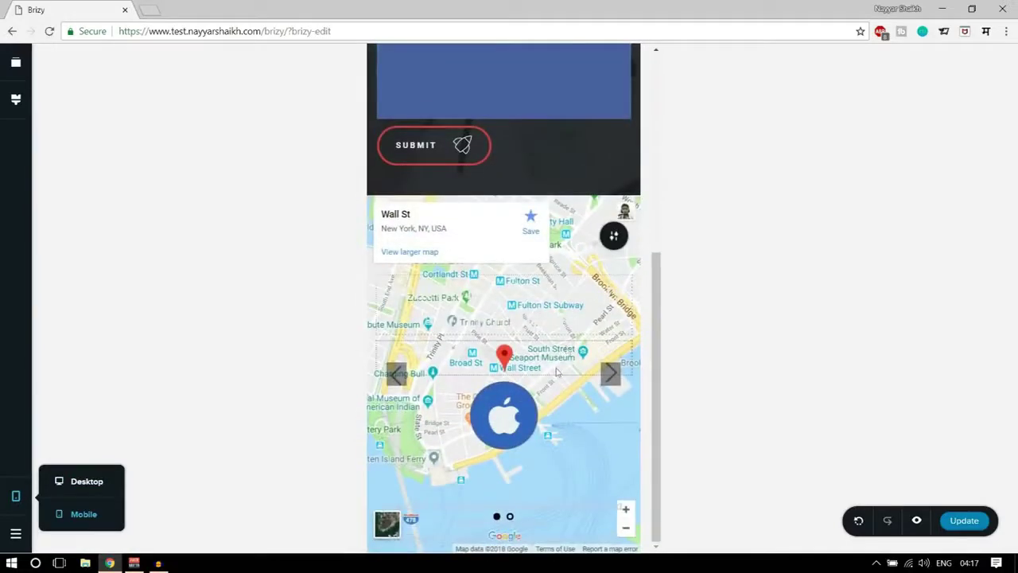
scroll(566, 347, up, 4)
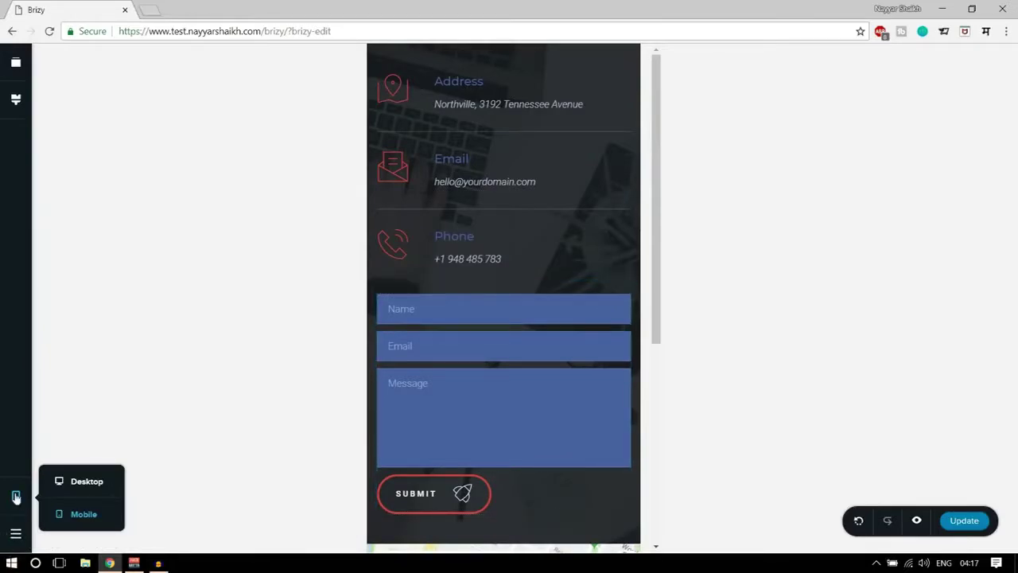
click(85, 482)
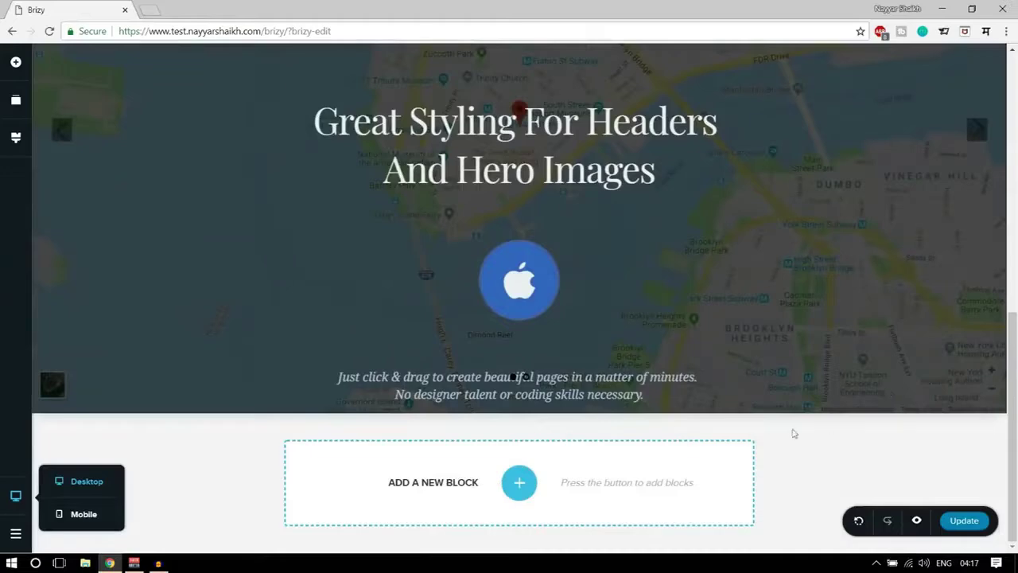
scroll(725, 336, up, 4)
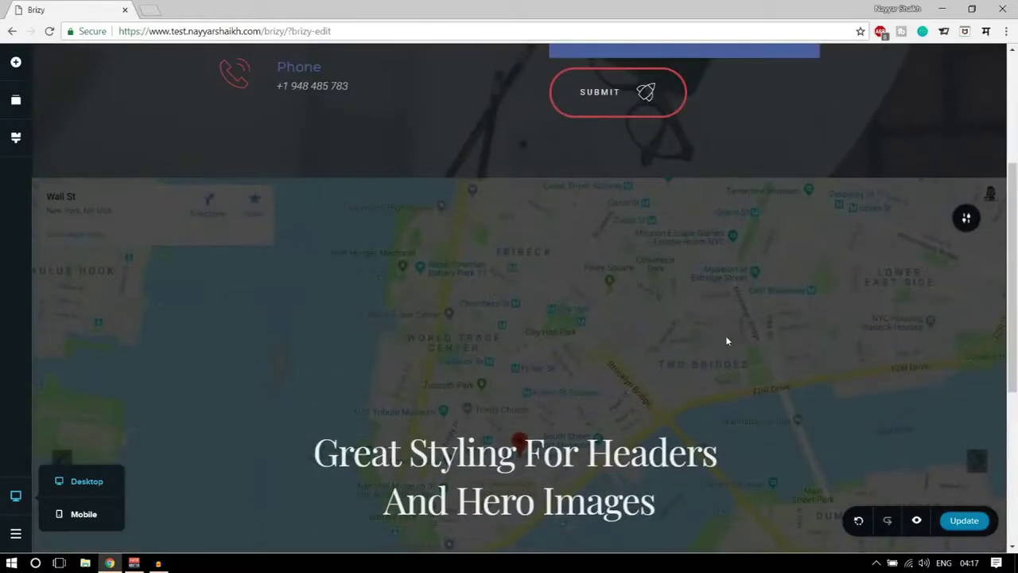
scroll(726, 336, up, 3)
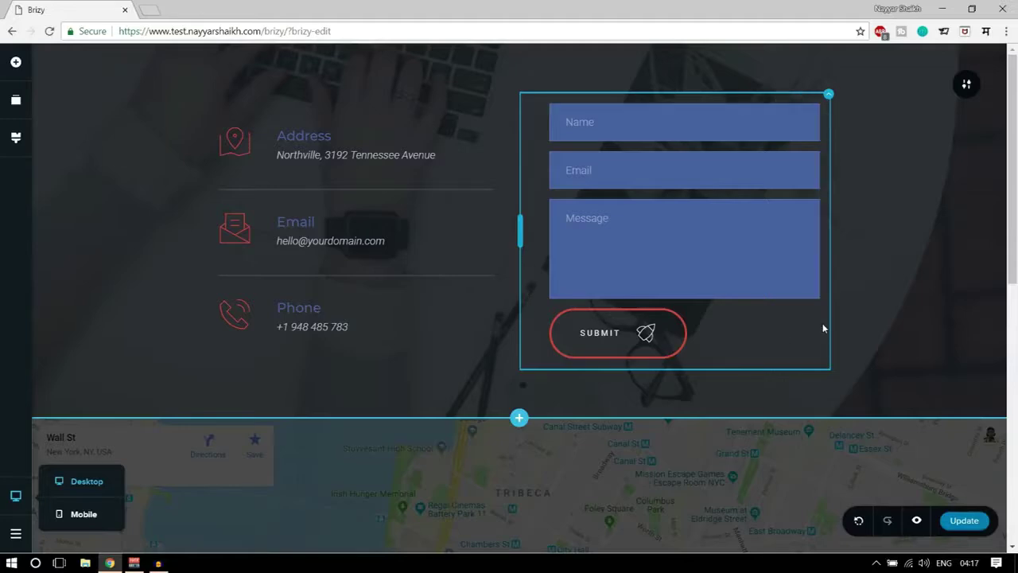
Add a blank block at the end of the page, below the header block
scroll(823, 328, down, 7)
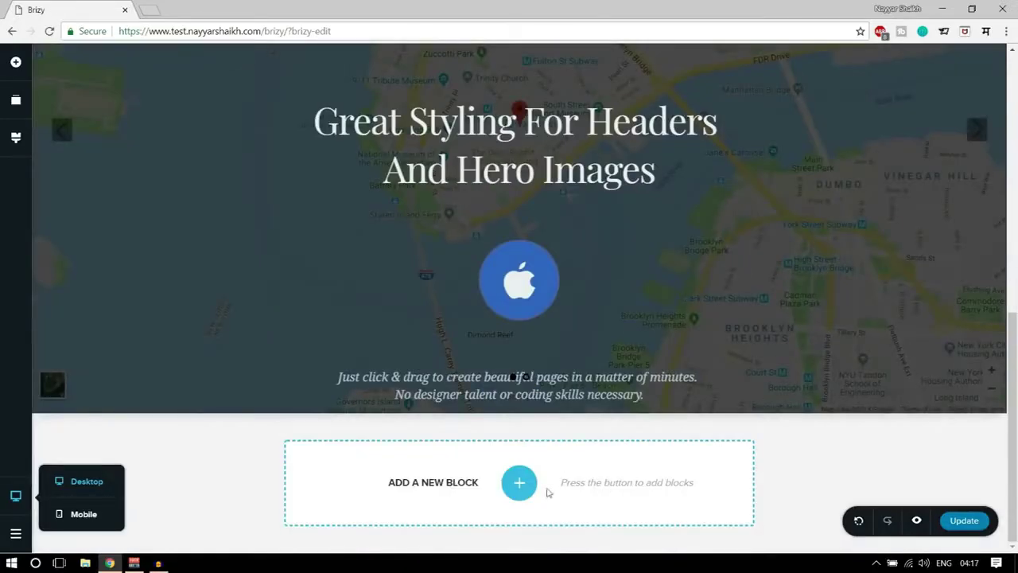
click(519, 483)
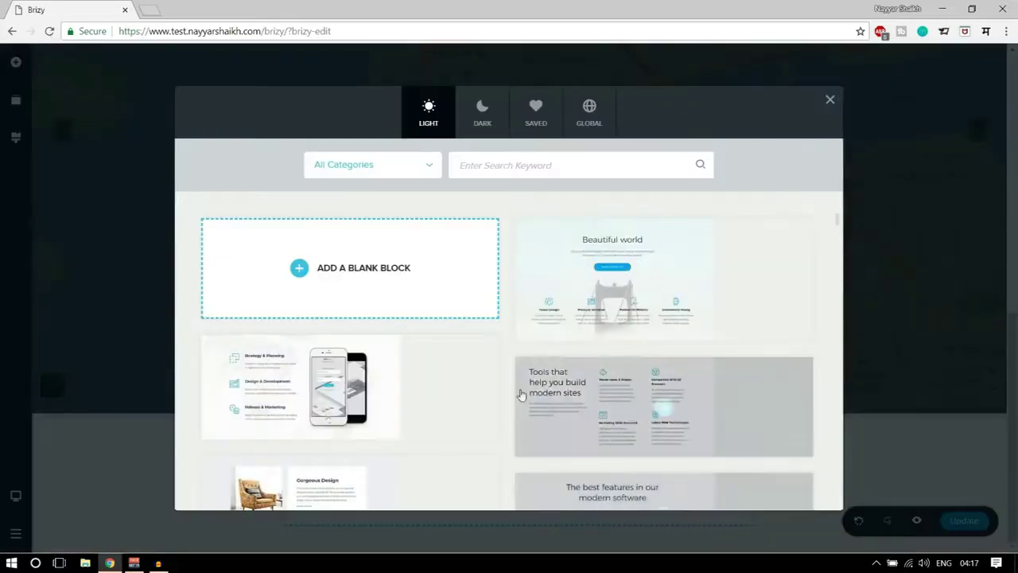
scroll(646, 434, down, 2)
scroll(641, 466, up, 2)
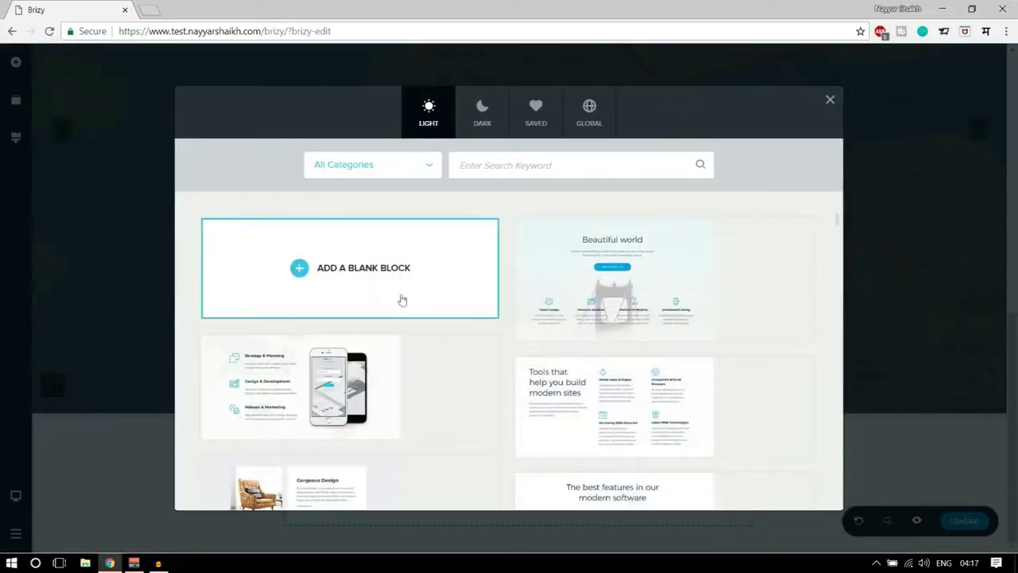
click(363, 271)
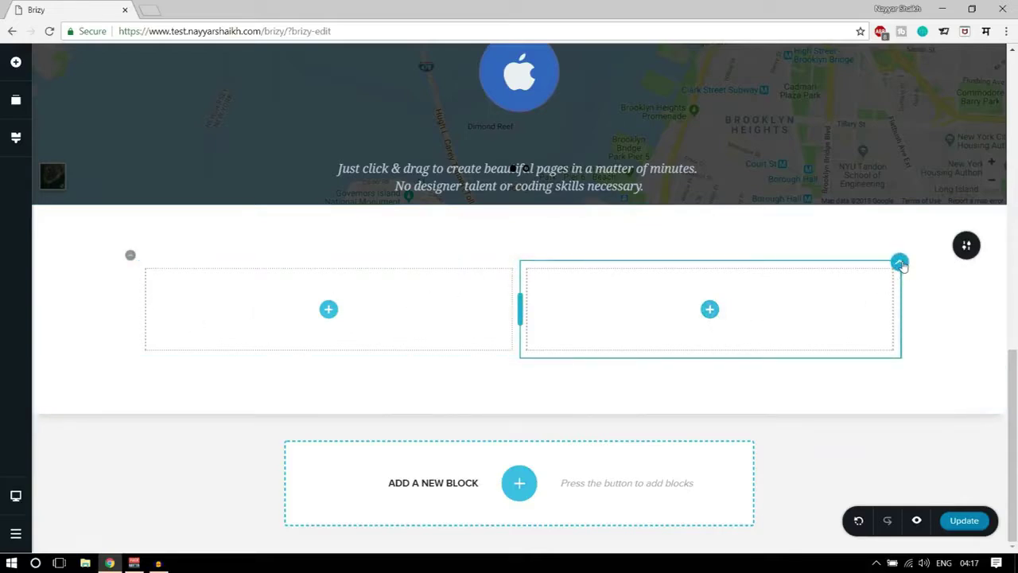
Delete the blank block's second column and place a Progress element in the remaining area
click(900, 264)
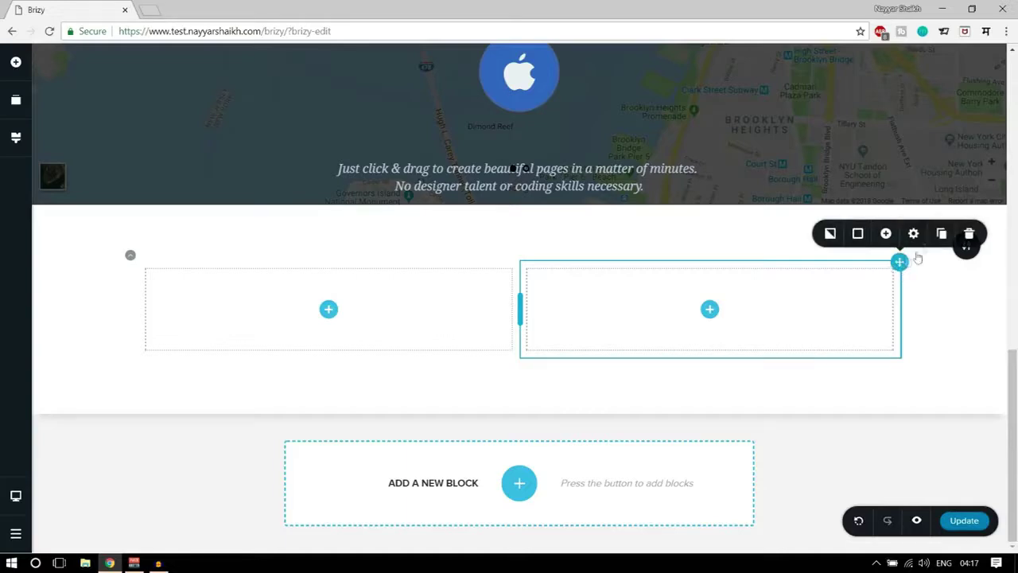
click(969, 233)
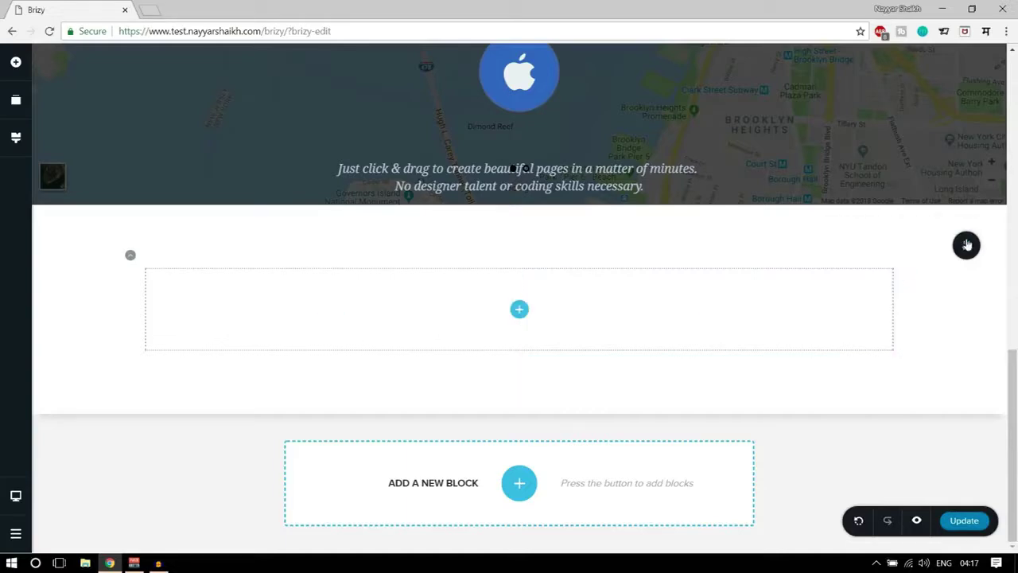
click(14, 64)
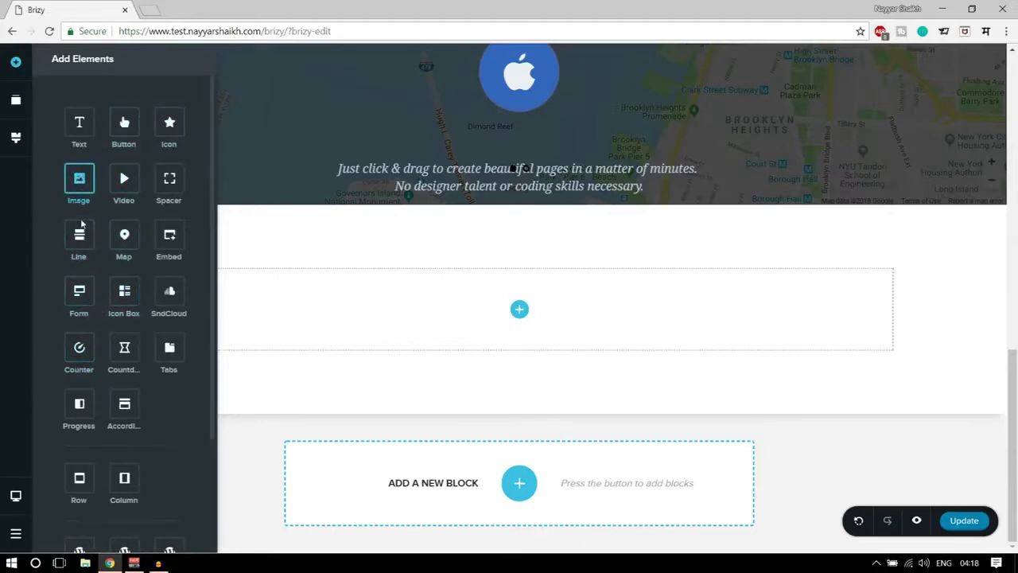
drag(79, 404, 557, 321)
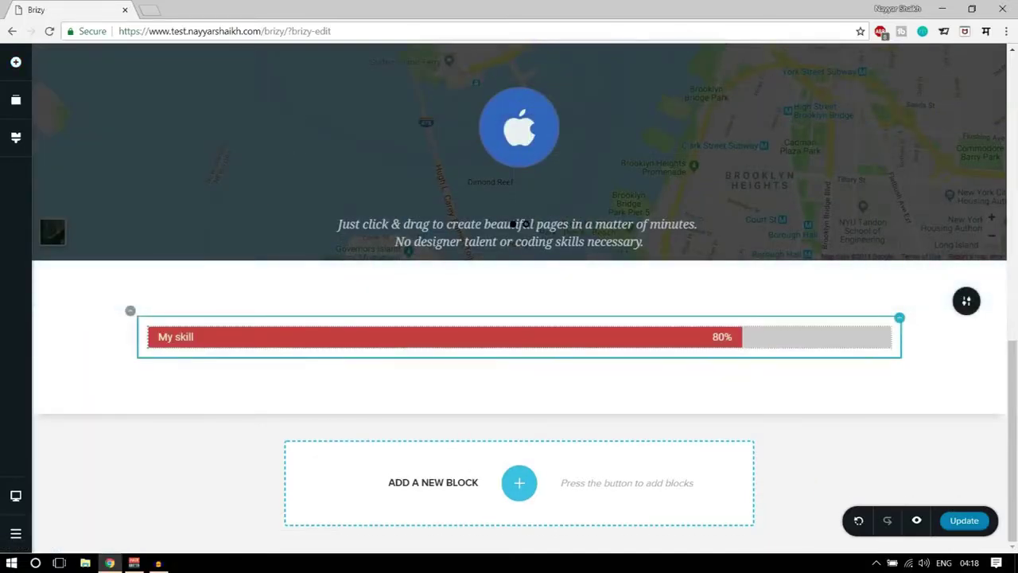
Set the text size of the "My skill" progress bar to 20
click(359, 339)
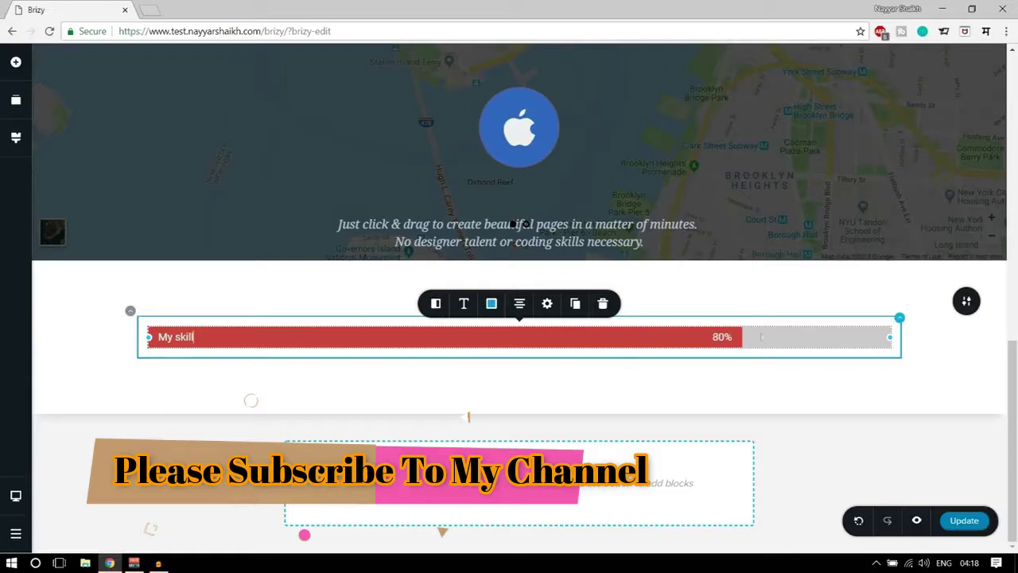
click(385, 363)
click(337, 342)
click(466, 307)
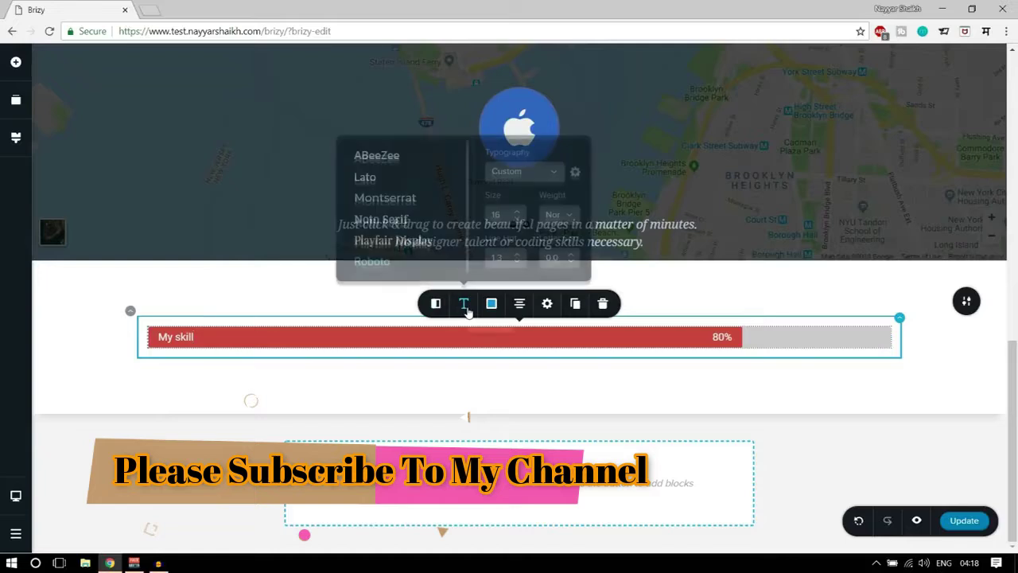
click(513, 220)
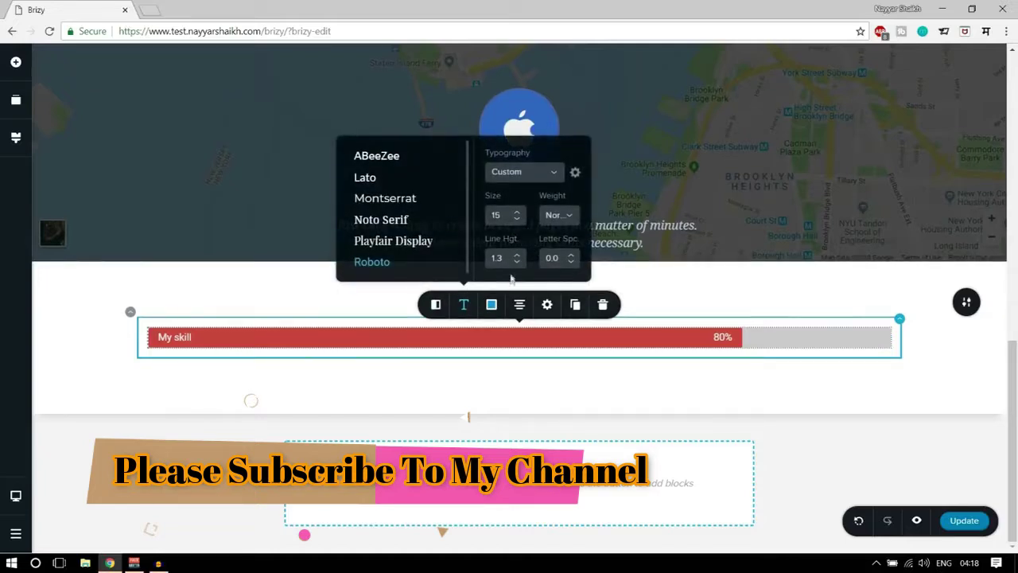
click(517, 215)
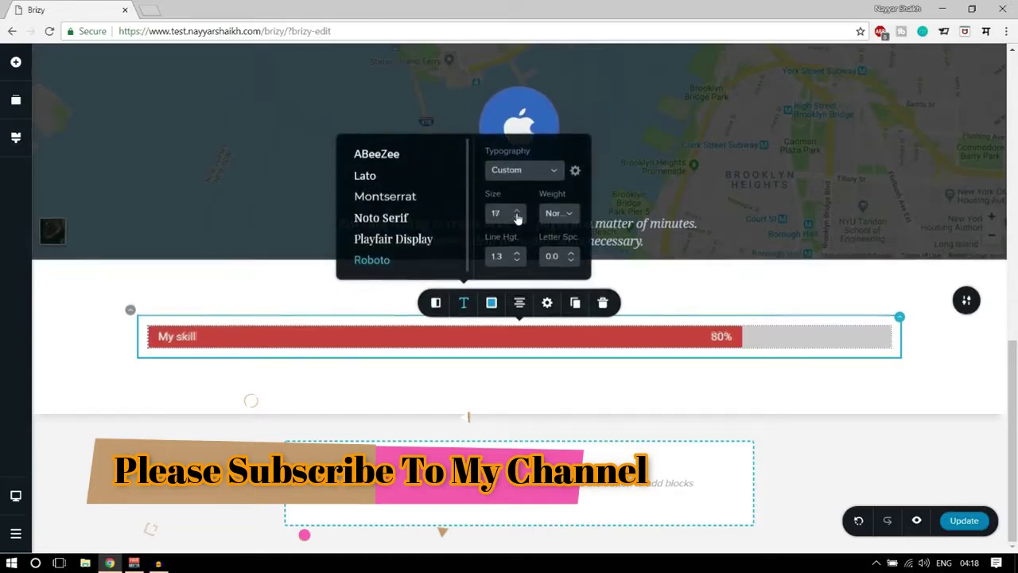
click(517, 214)
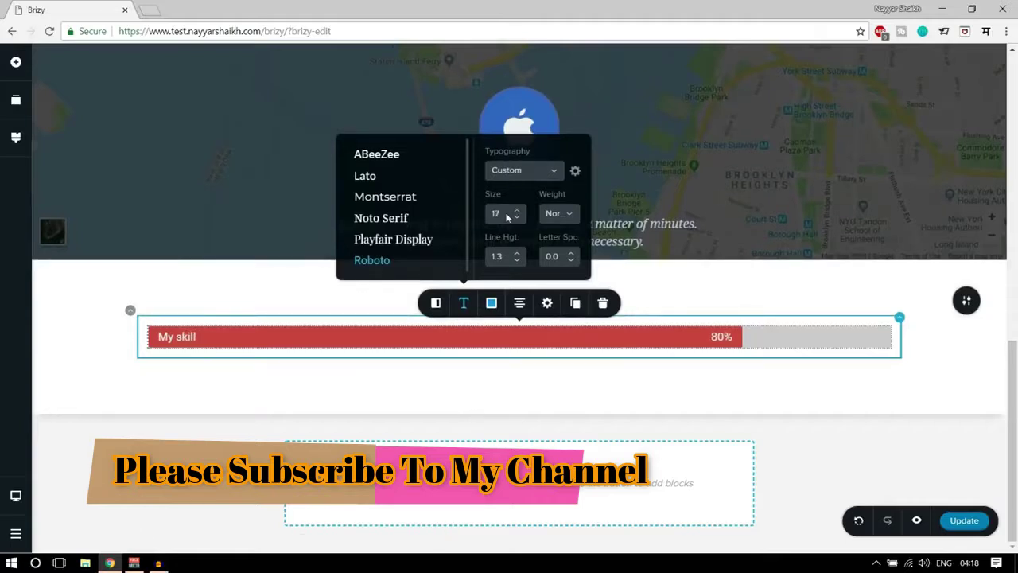
click(519, 212)
click(518, 212)
click(518, 212)
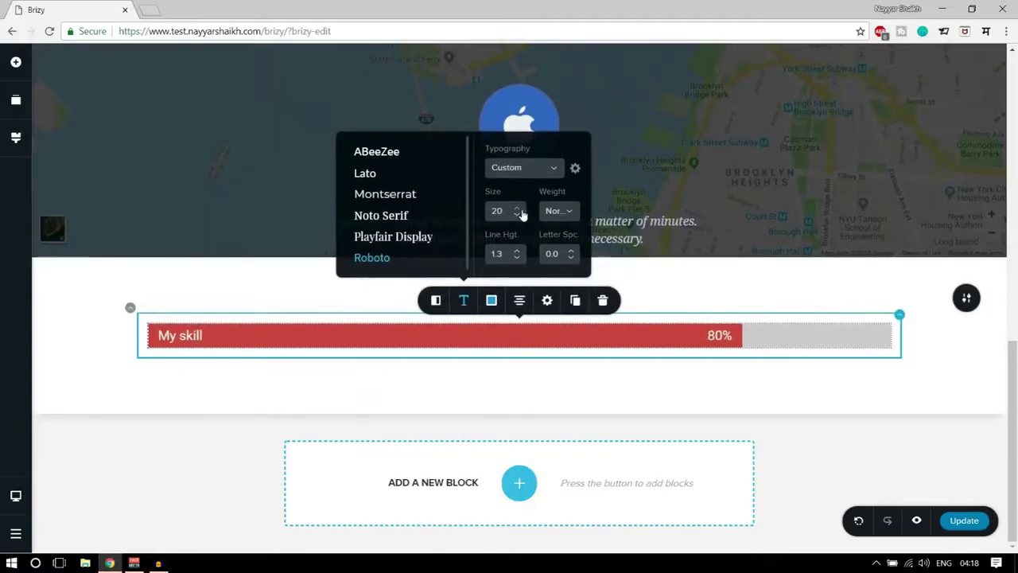
Change the progress bar's fill colour to teal #34A1C3
click(492, 303)
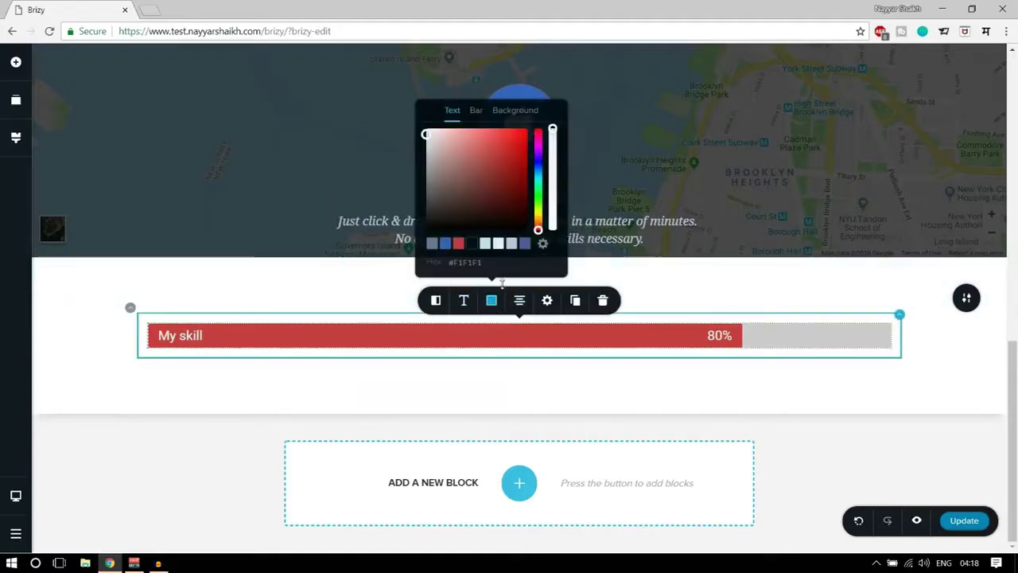
click(477, 113)
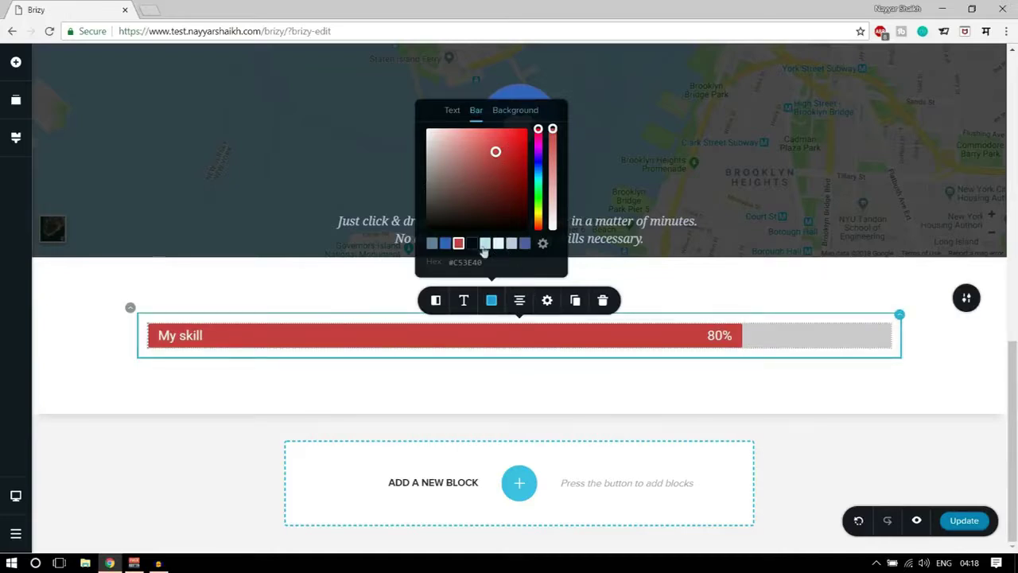
click(445, 244)
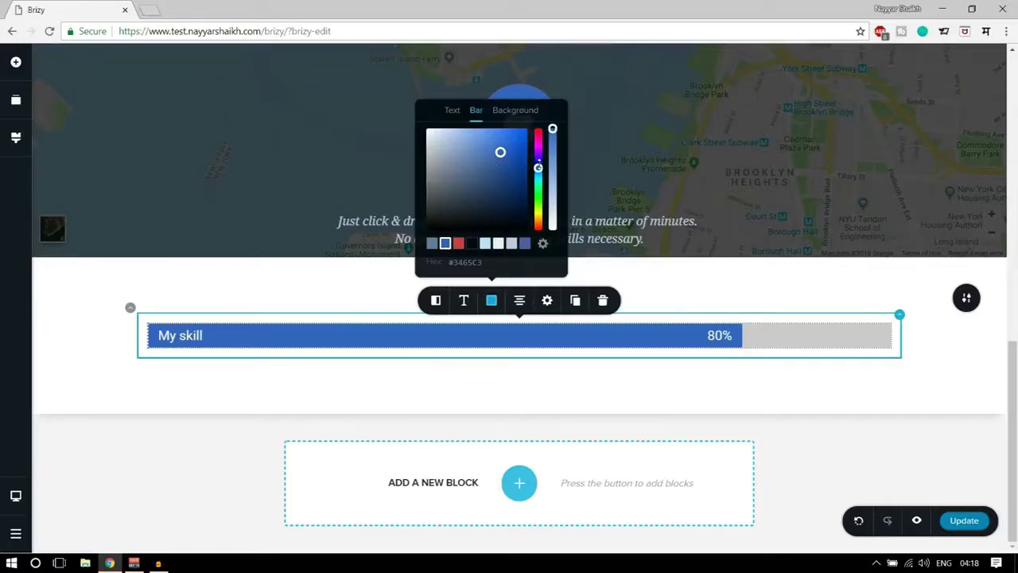
drag(537, 167, 538, 175)
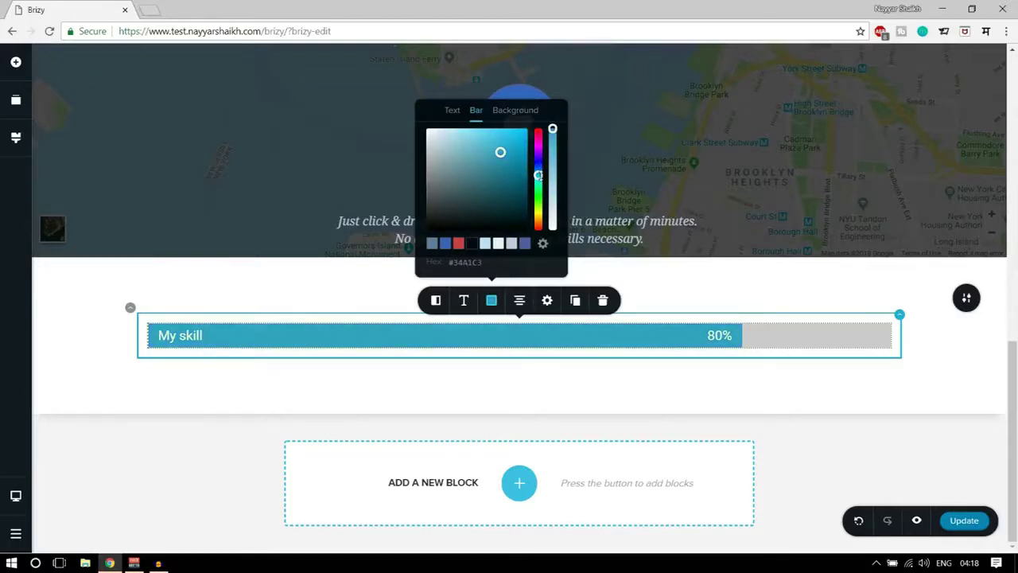
Shorten the progress bar to a little over half the block's width and align it to the centre
click(520, 303)
click(547, 301)
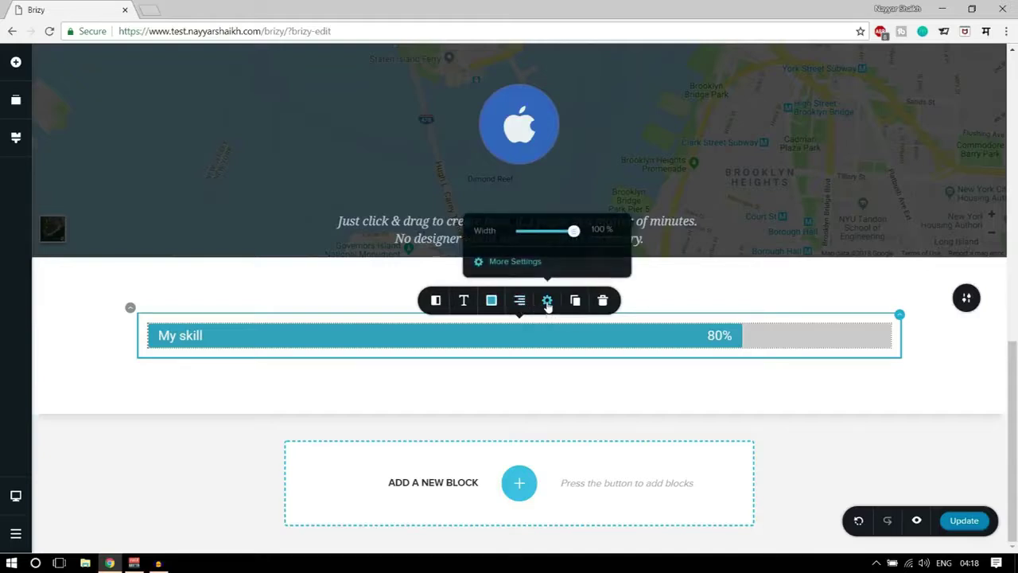
drag(574, 232, 549, 230)
click(520, 300)
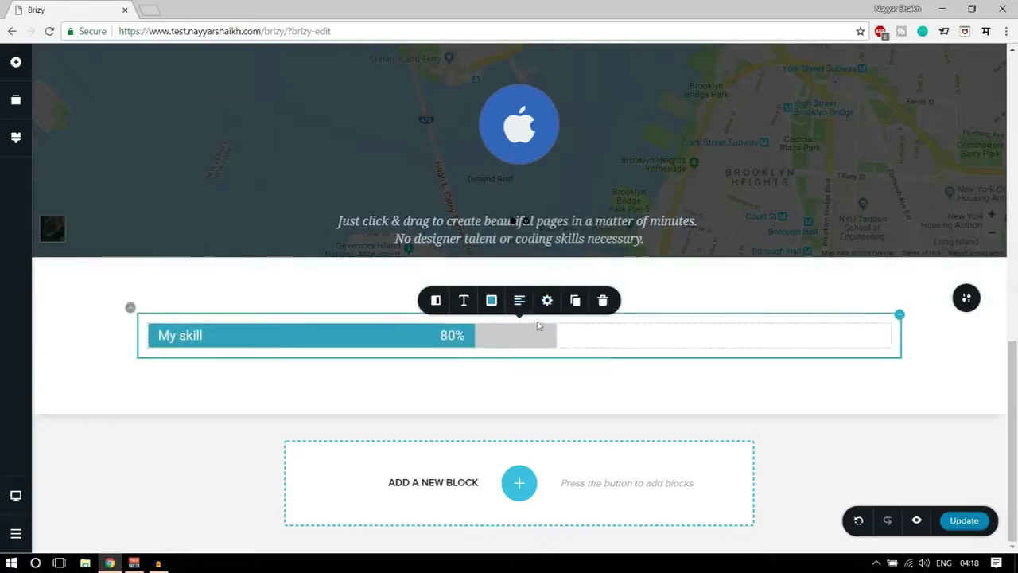
click(519, 301)
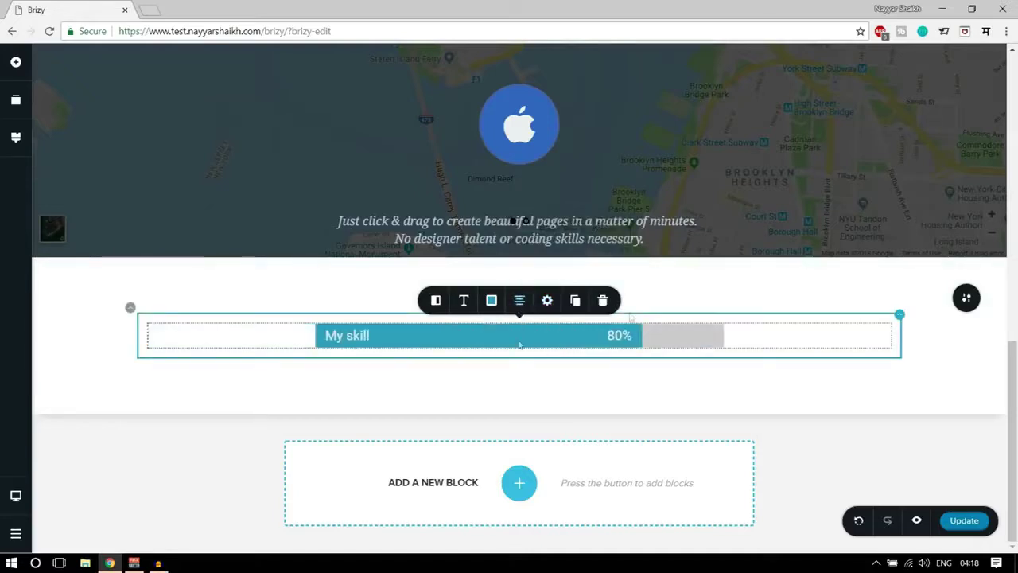
Duplicate the "My skill" progress bar three times to make a stack of four bars
click(575, 301)
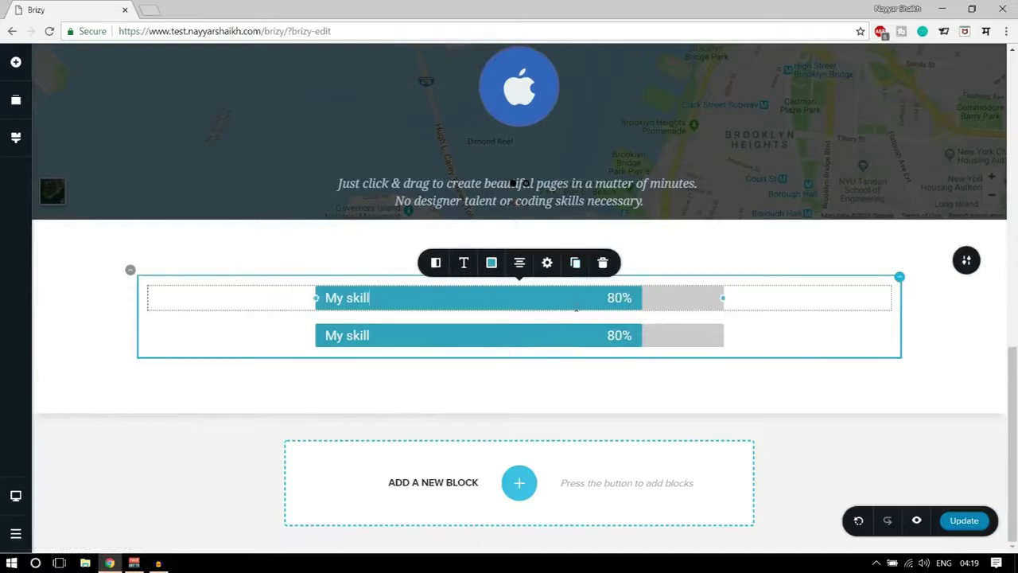
click(575, 262)
click(575, 263)
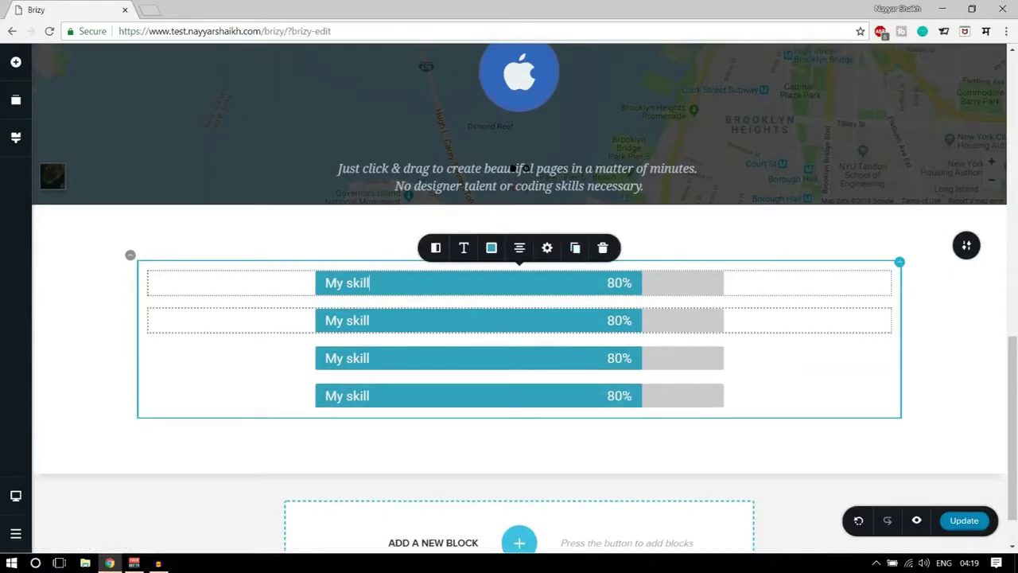
Rename the second progress bar in the stack to "Projects"
click(465, 312)
click(464, 287)
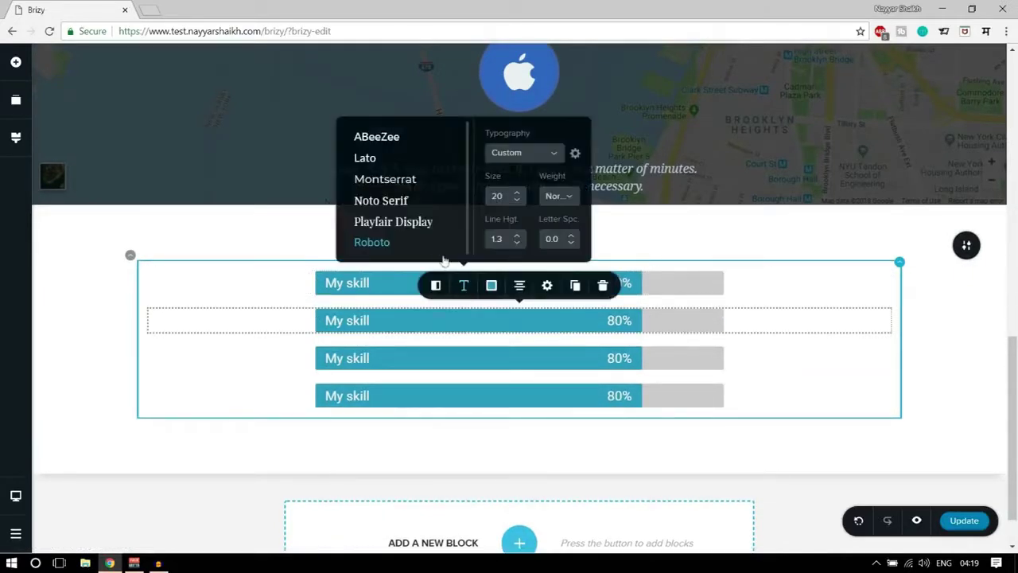
triple_click(368, 319)
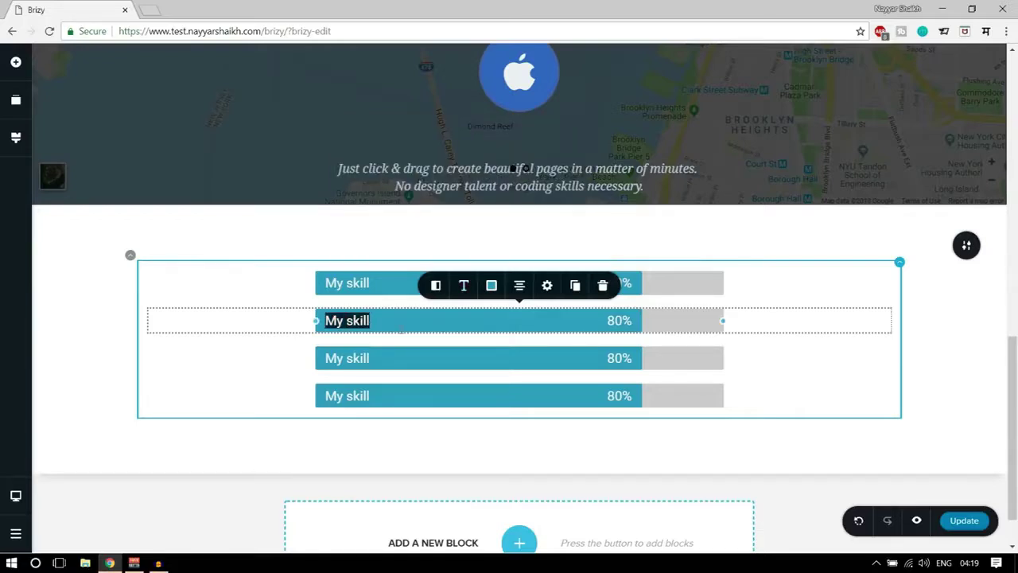
text(Projects)
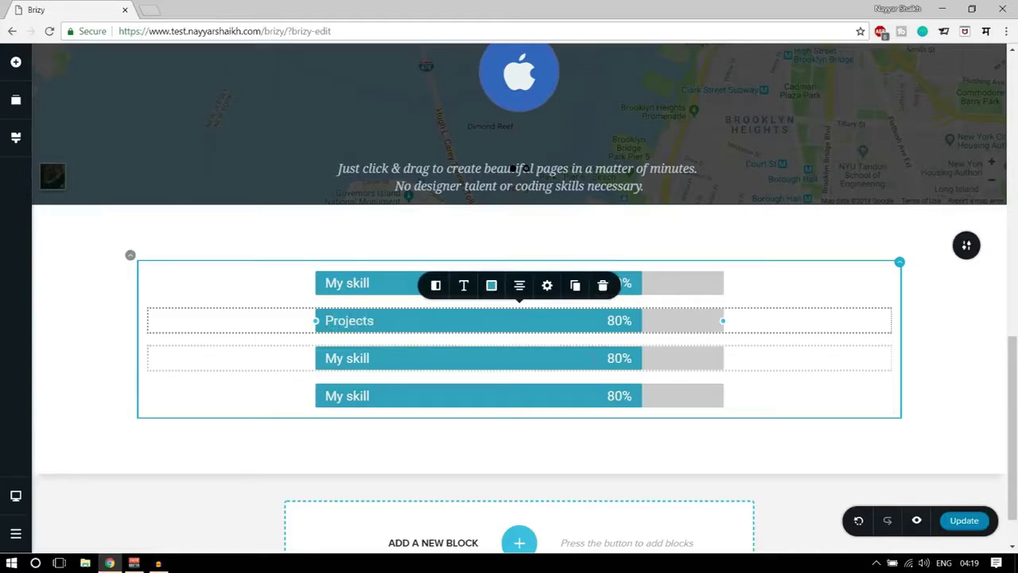
Change the "Projects" progress bar's fill colour to the blue palette swatch #3465C3
click(492, 286)
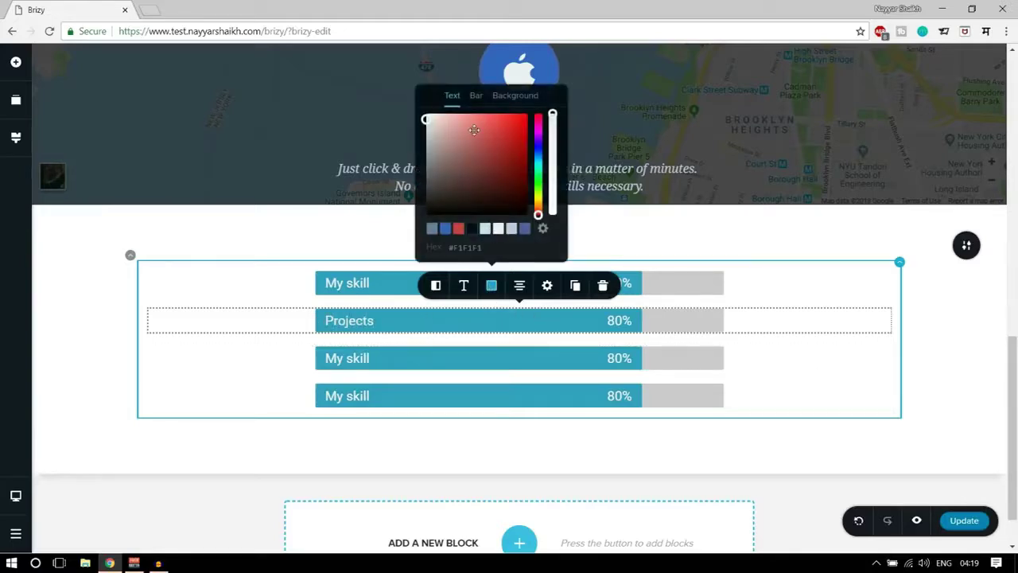
click(475, 95)
click(445, 230)
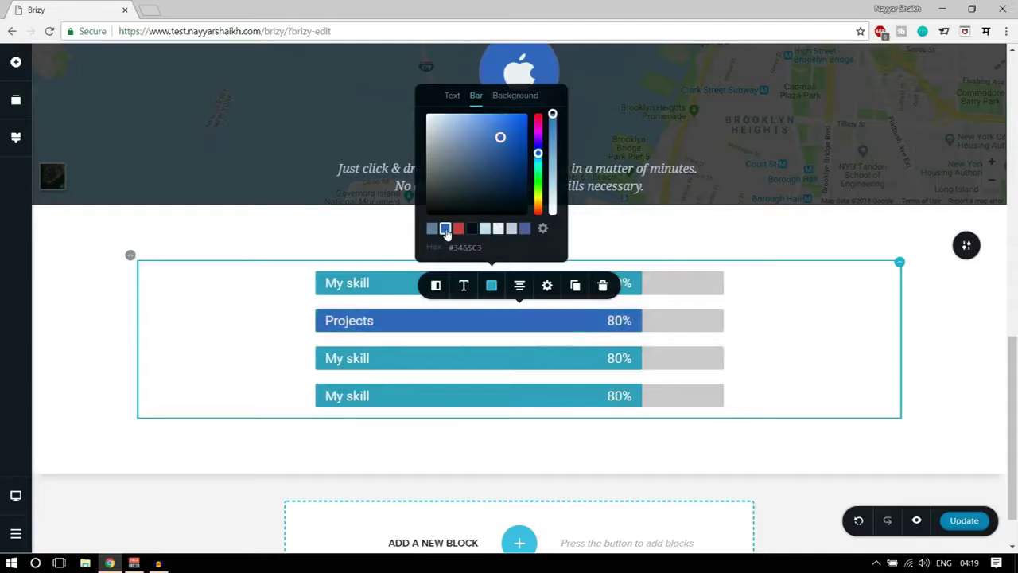
click(521, 169)
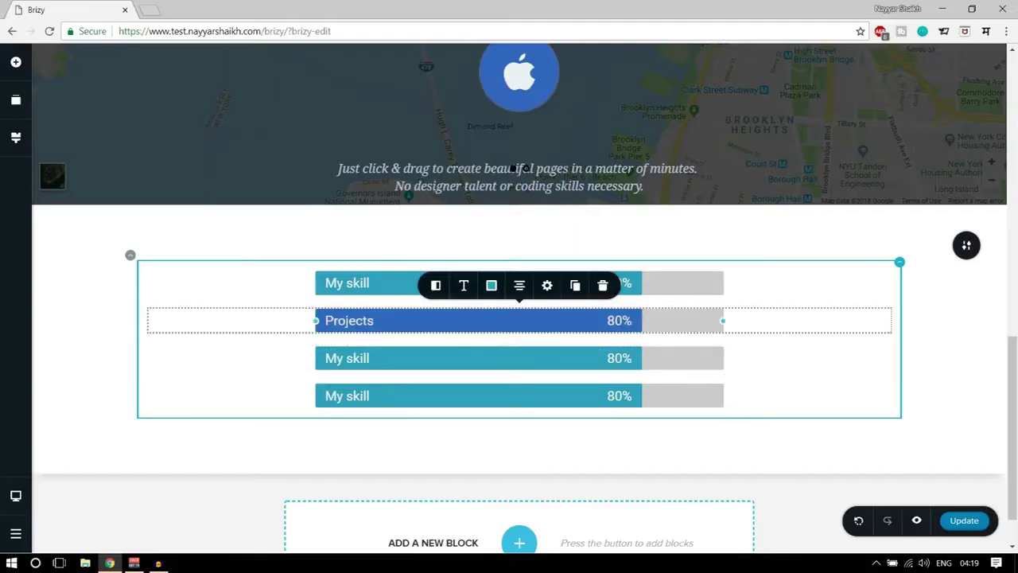
Open the percentage setting of the "Projects" progress bar
click(435, 287)
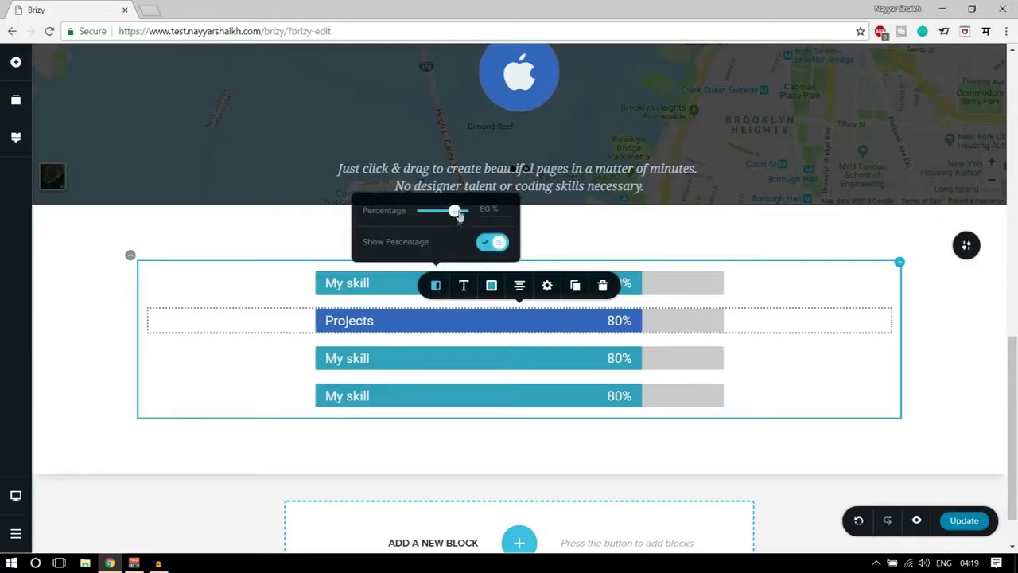